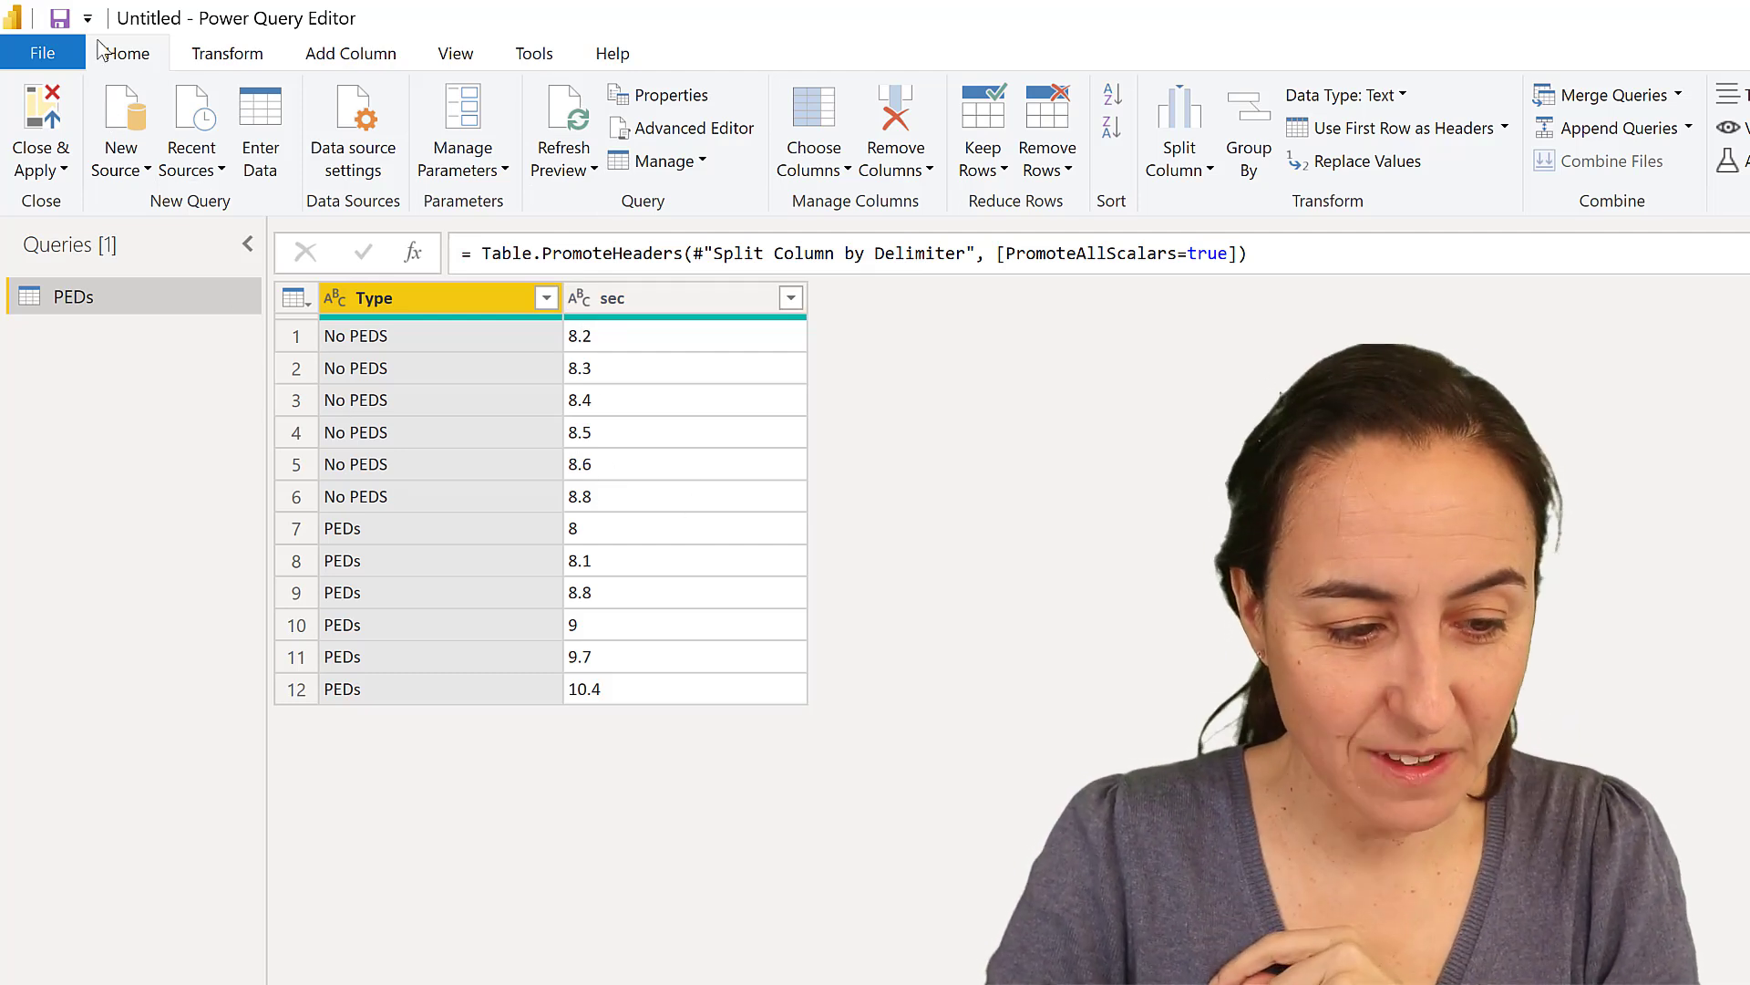
# Apply the PEDs query with Close & Apply and return to the report.
pyautogui.click(33, 116)
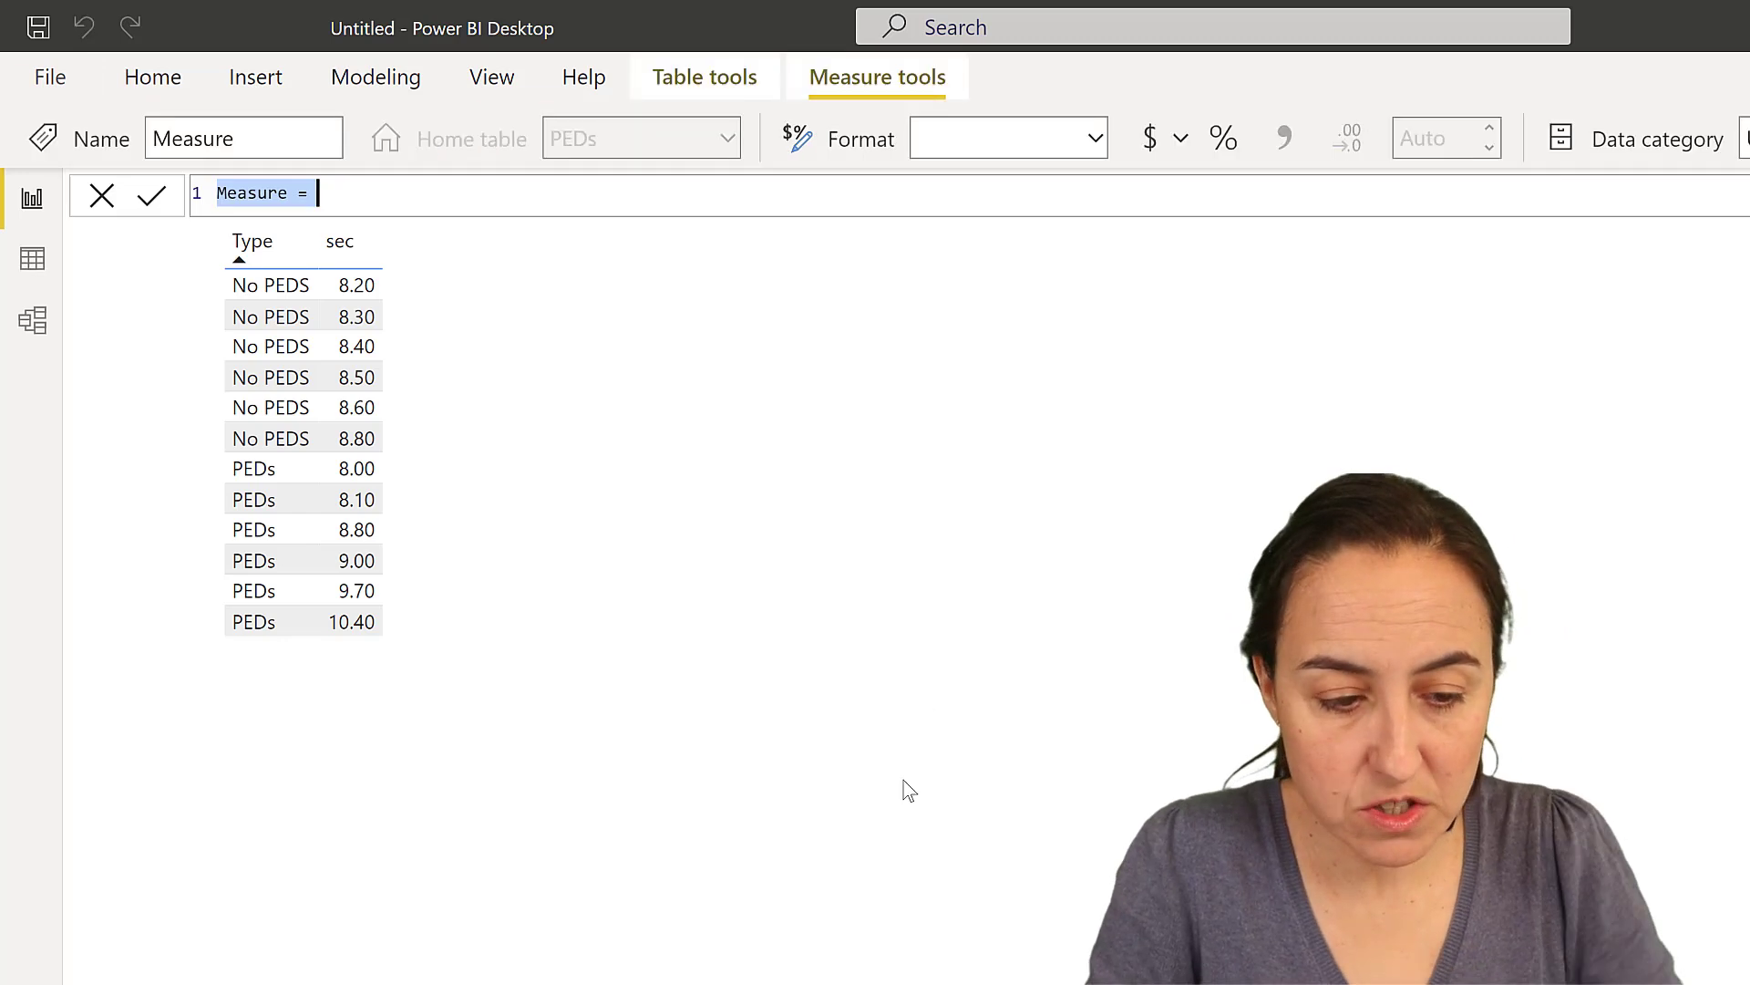
# Create the measure Mean = MEDIAN(PEDs[sec]).
pyautogui.hotkey('ctrl', '+')
pyautogui.hotkey('ctrl', '+')
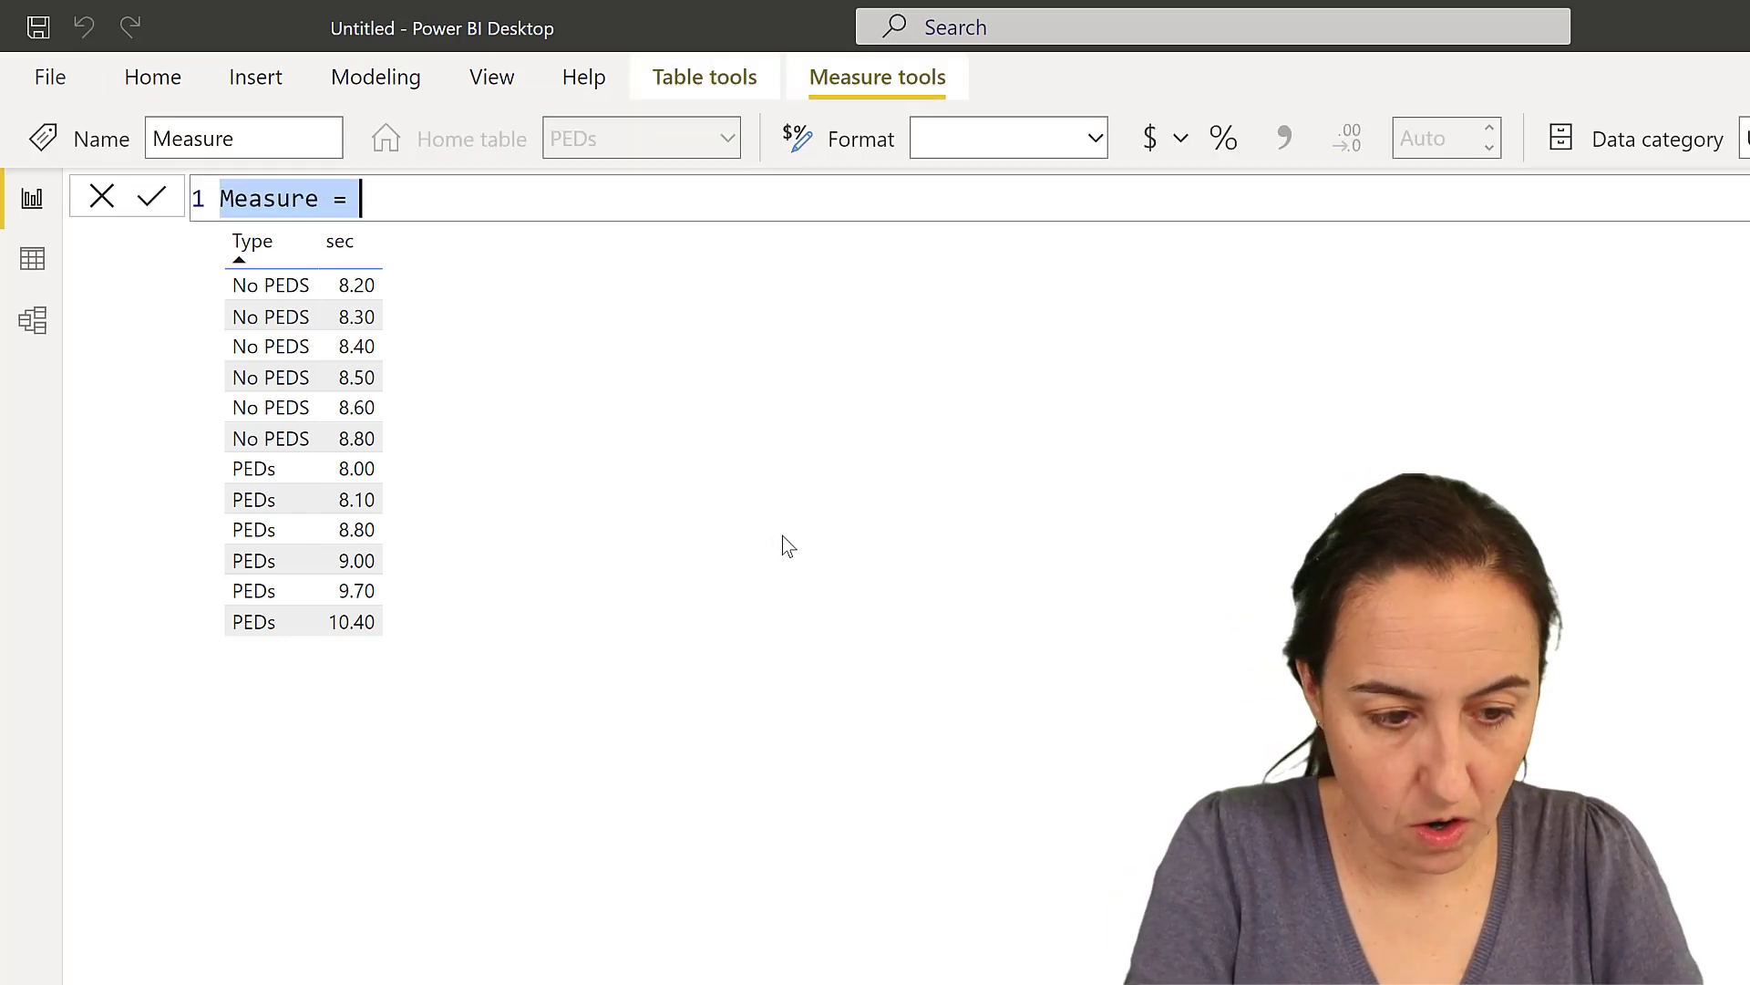
pyautogui.write('Mean')
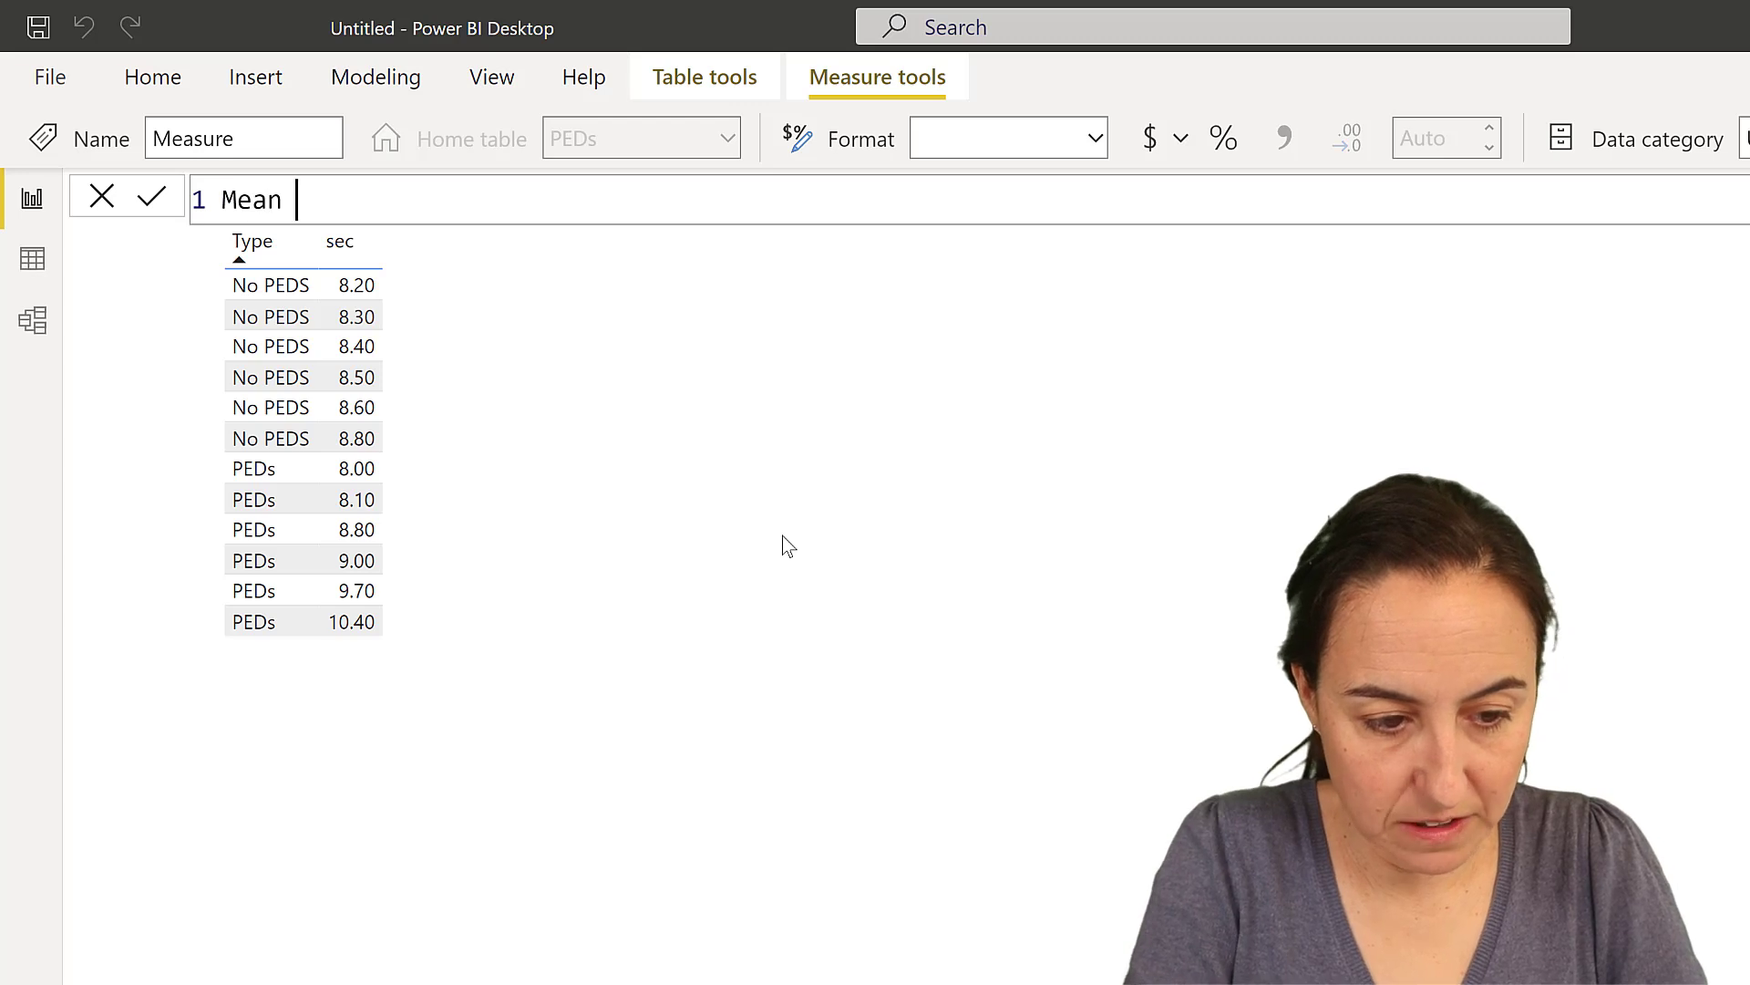
pyautogui.write(' =')
pyautogui.hotkey('shift', 'Return')
pyautogui.write('medi')
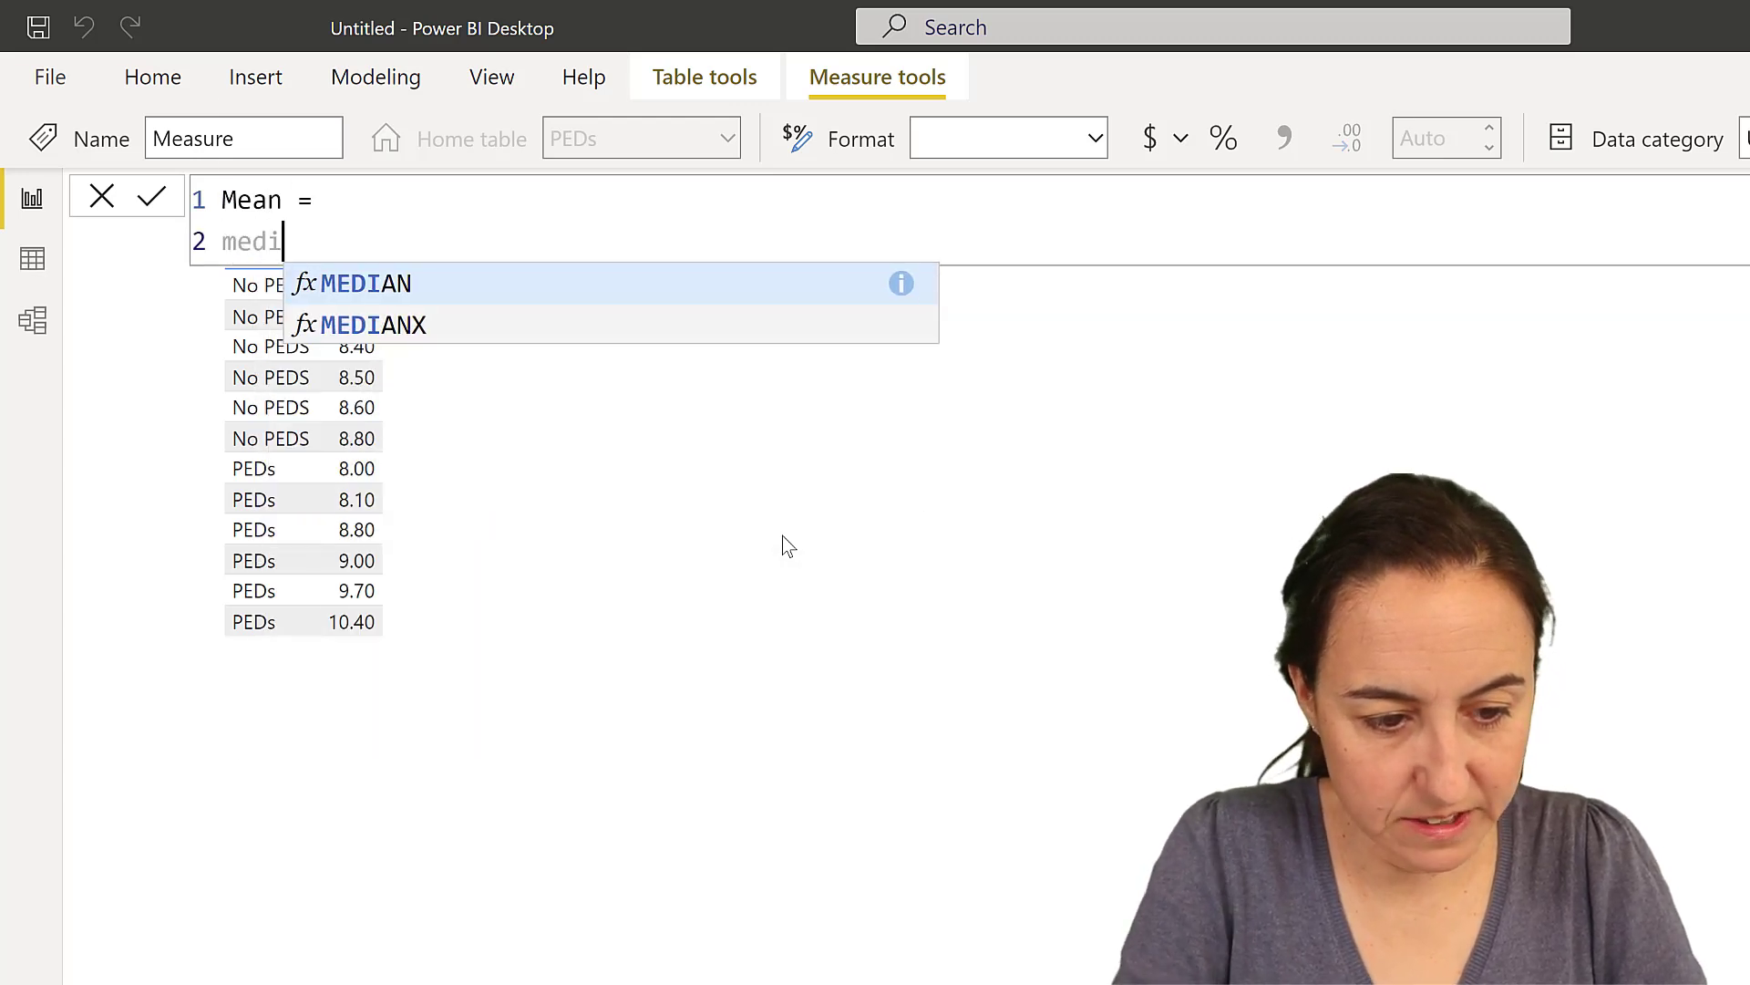
pyautogui.press('Tab')
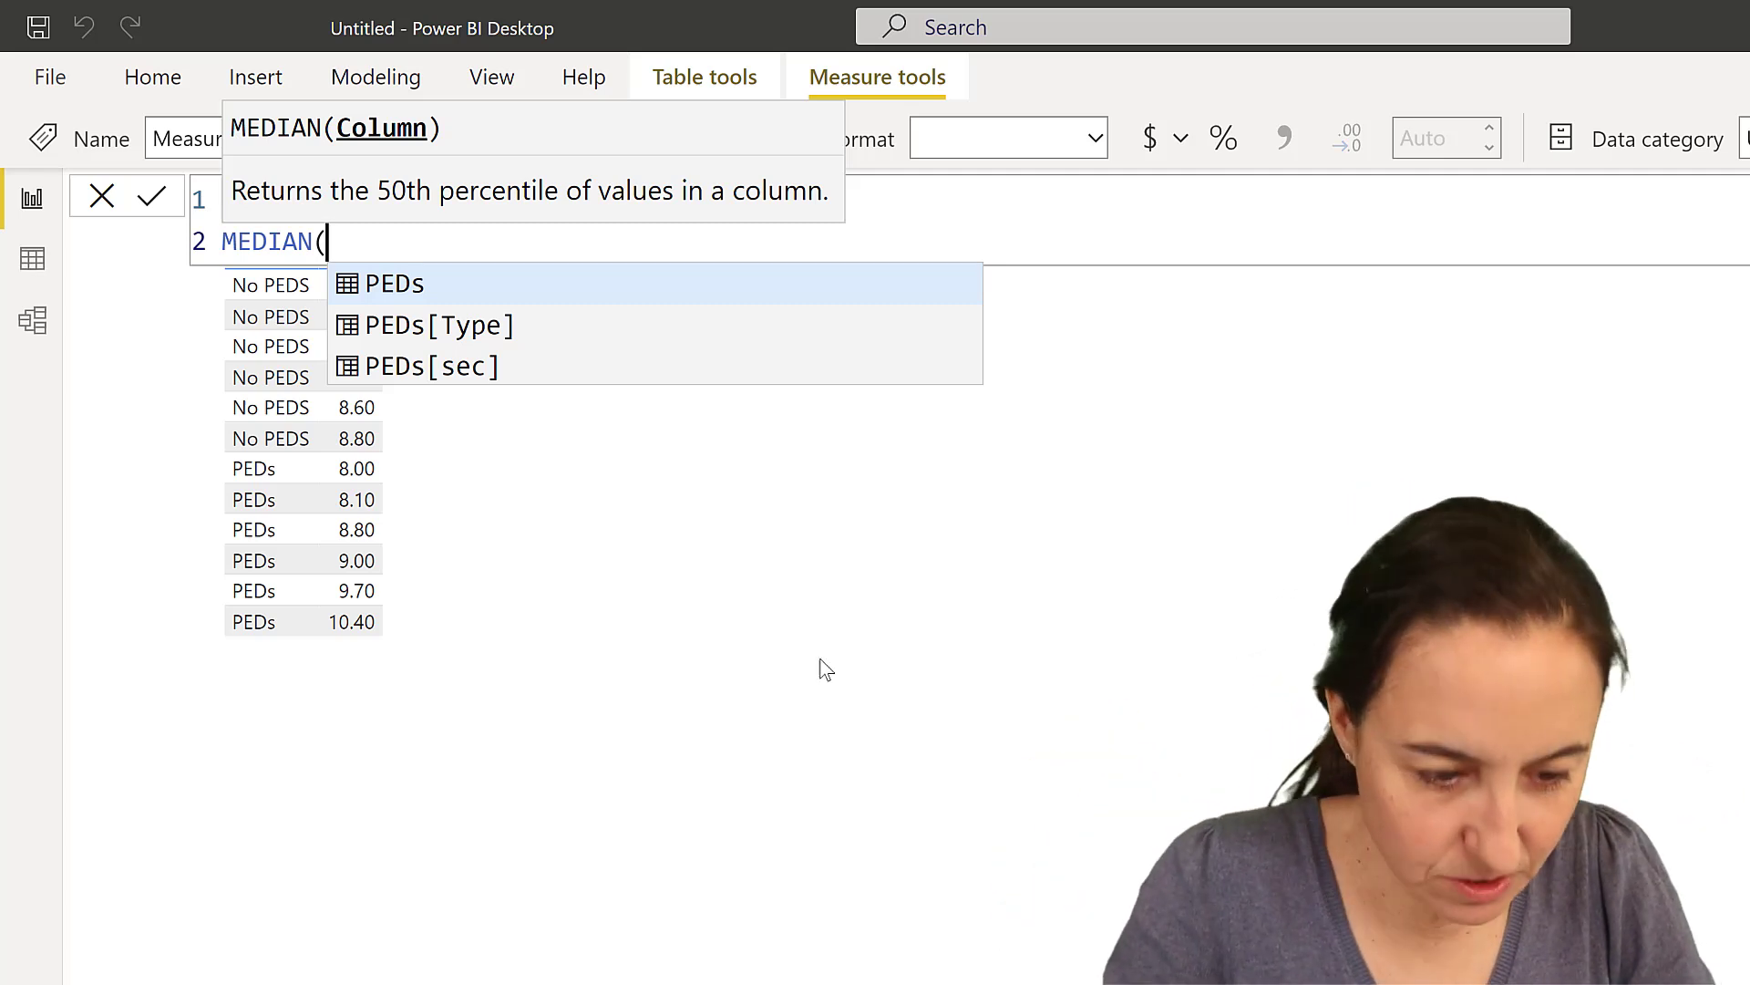
pyautogui.click(513, 365)
pyautogui.write(')')
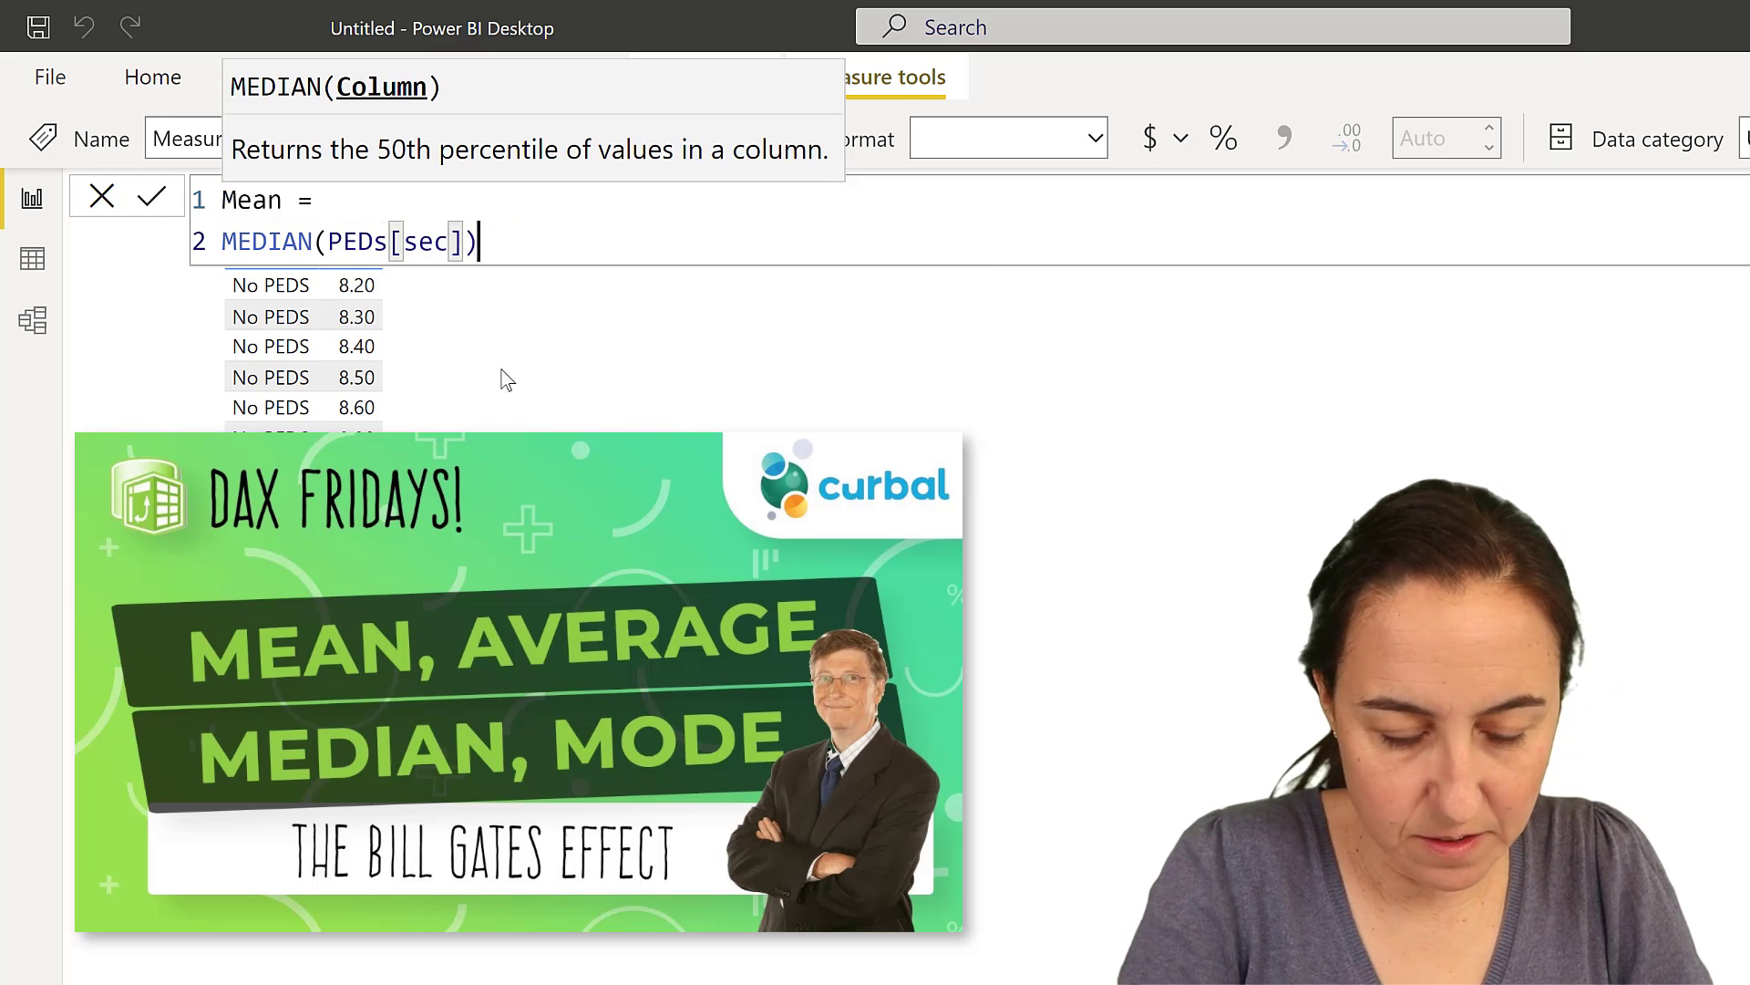
pyautogui.press('Return')
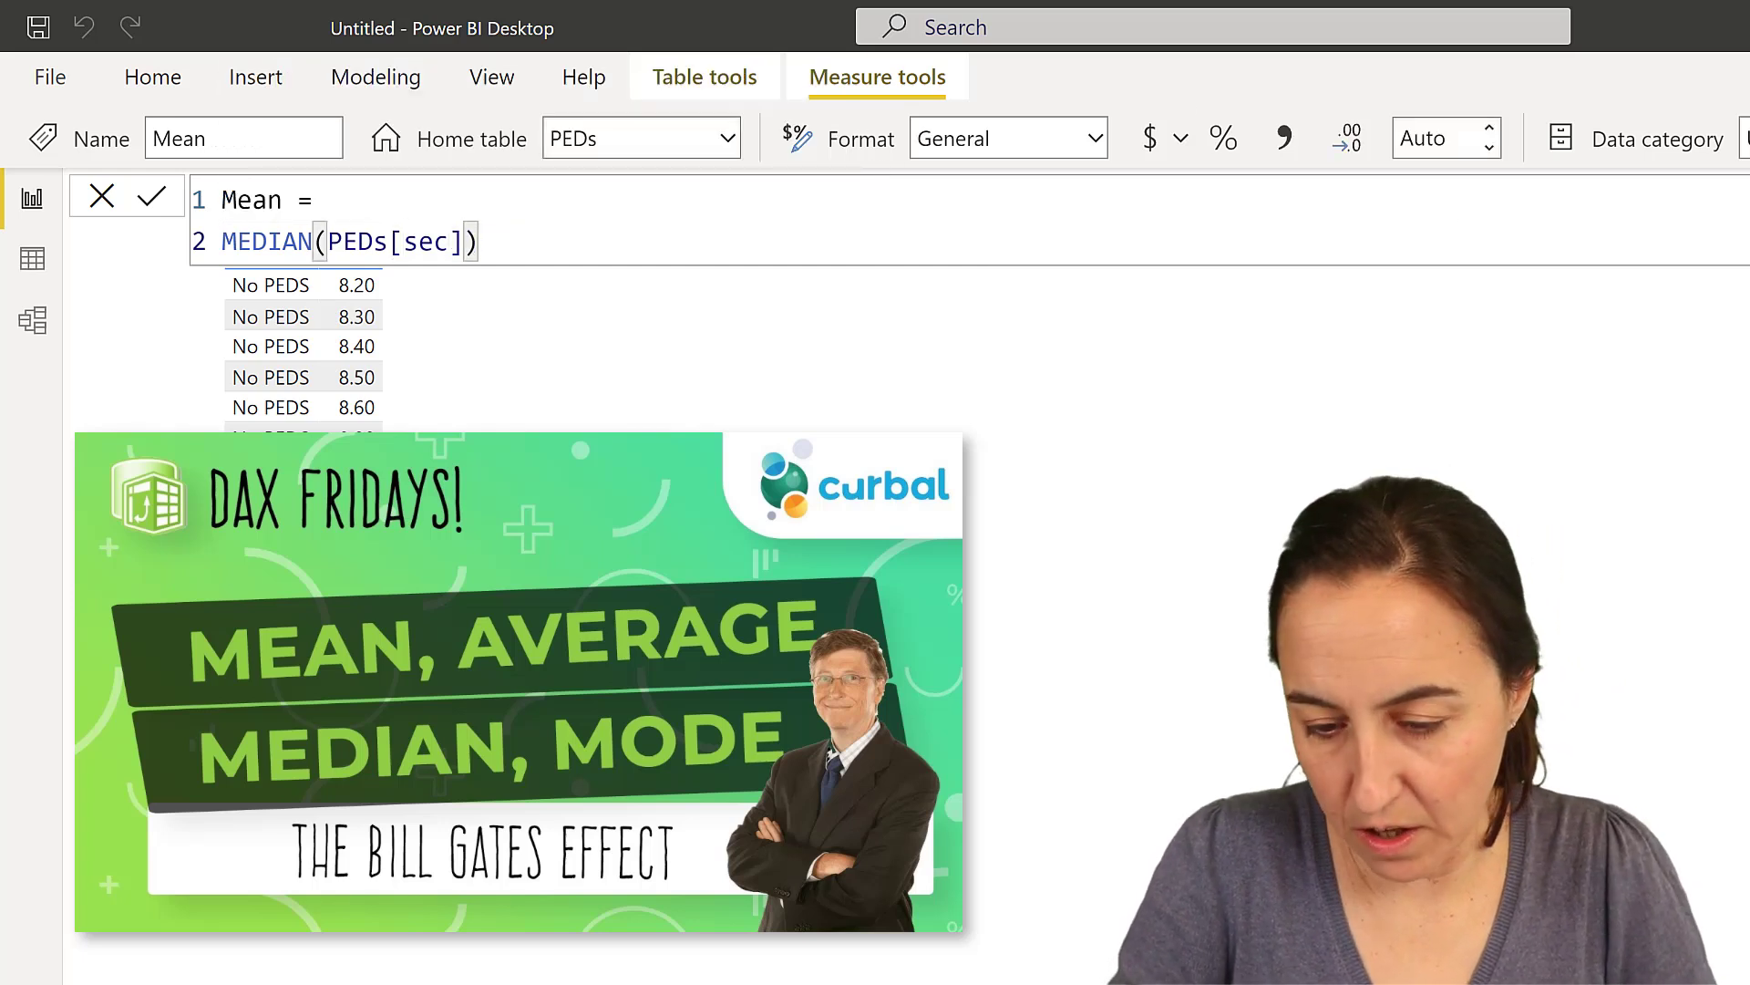
# Build a wide, short table of Type and Mean showing 8.45, 8.90, total 8.55.
pyautogui.moveTo(1720, 496); pyautogui.dragTo(1009, 364)
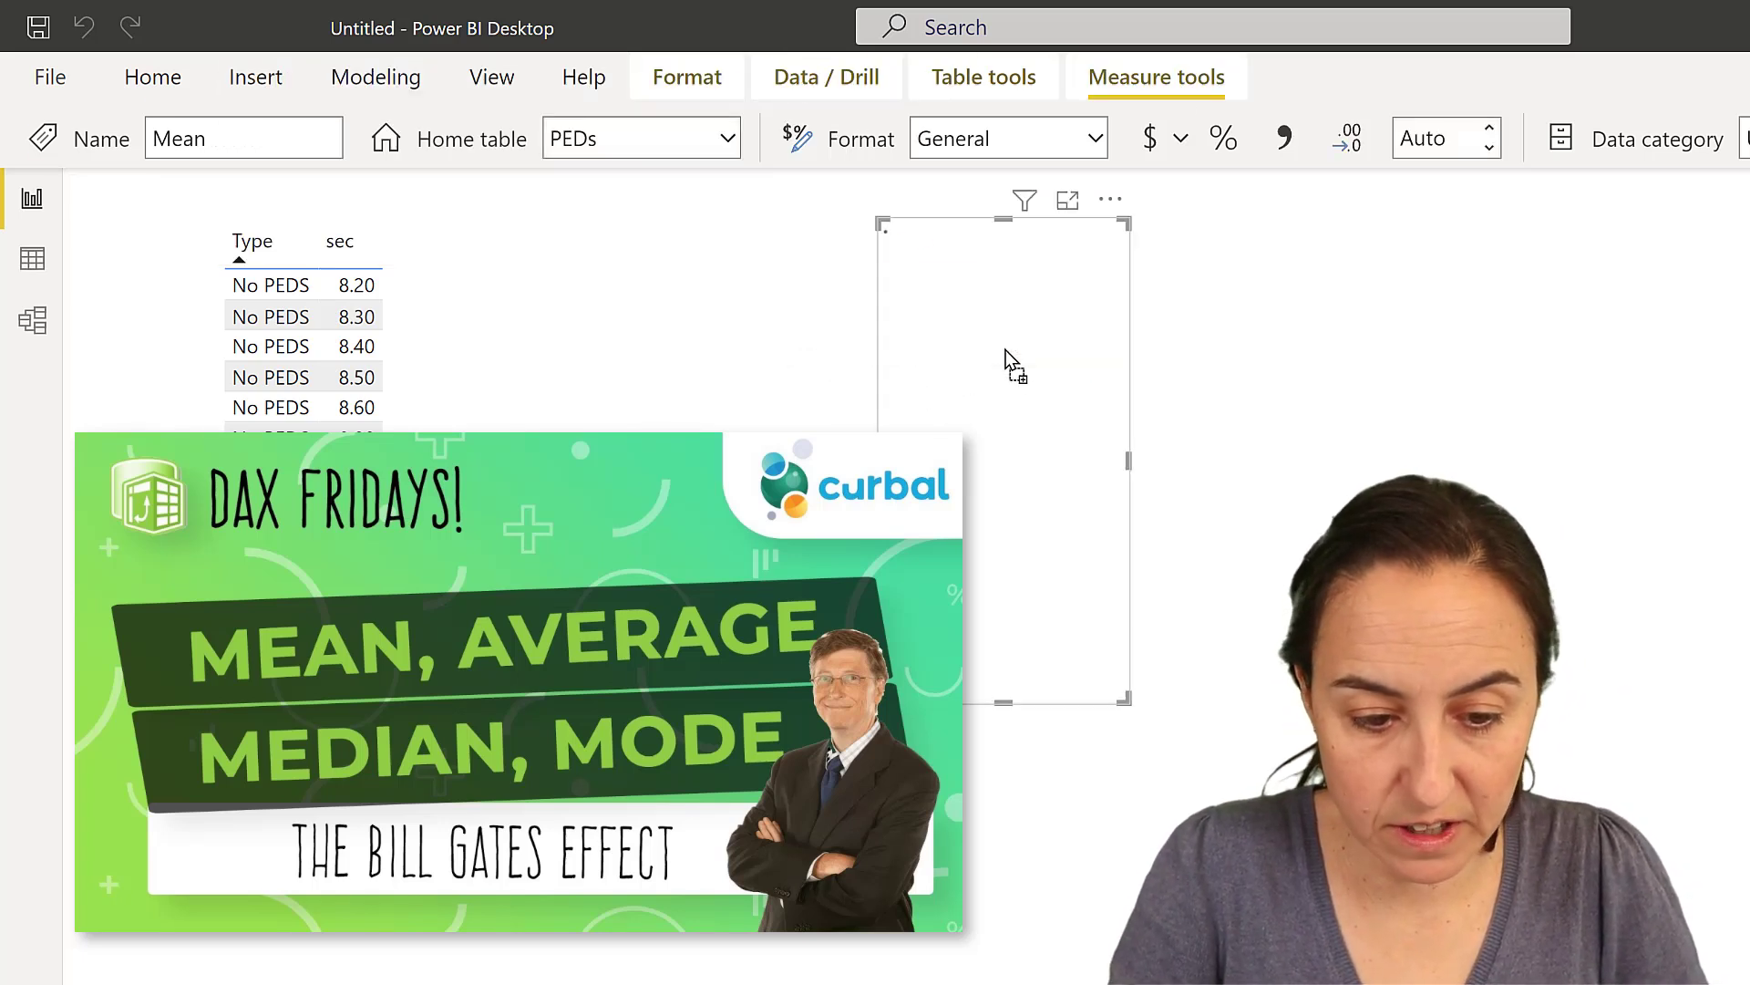
pyautogui.moveTo(1720, 406); pyautogui.dragTo(1003, 511)
pyautogui.moveTo(1130, 711); pyautogui.dragTo(1639, 551)
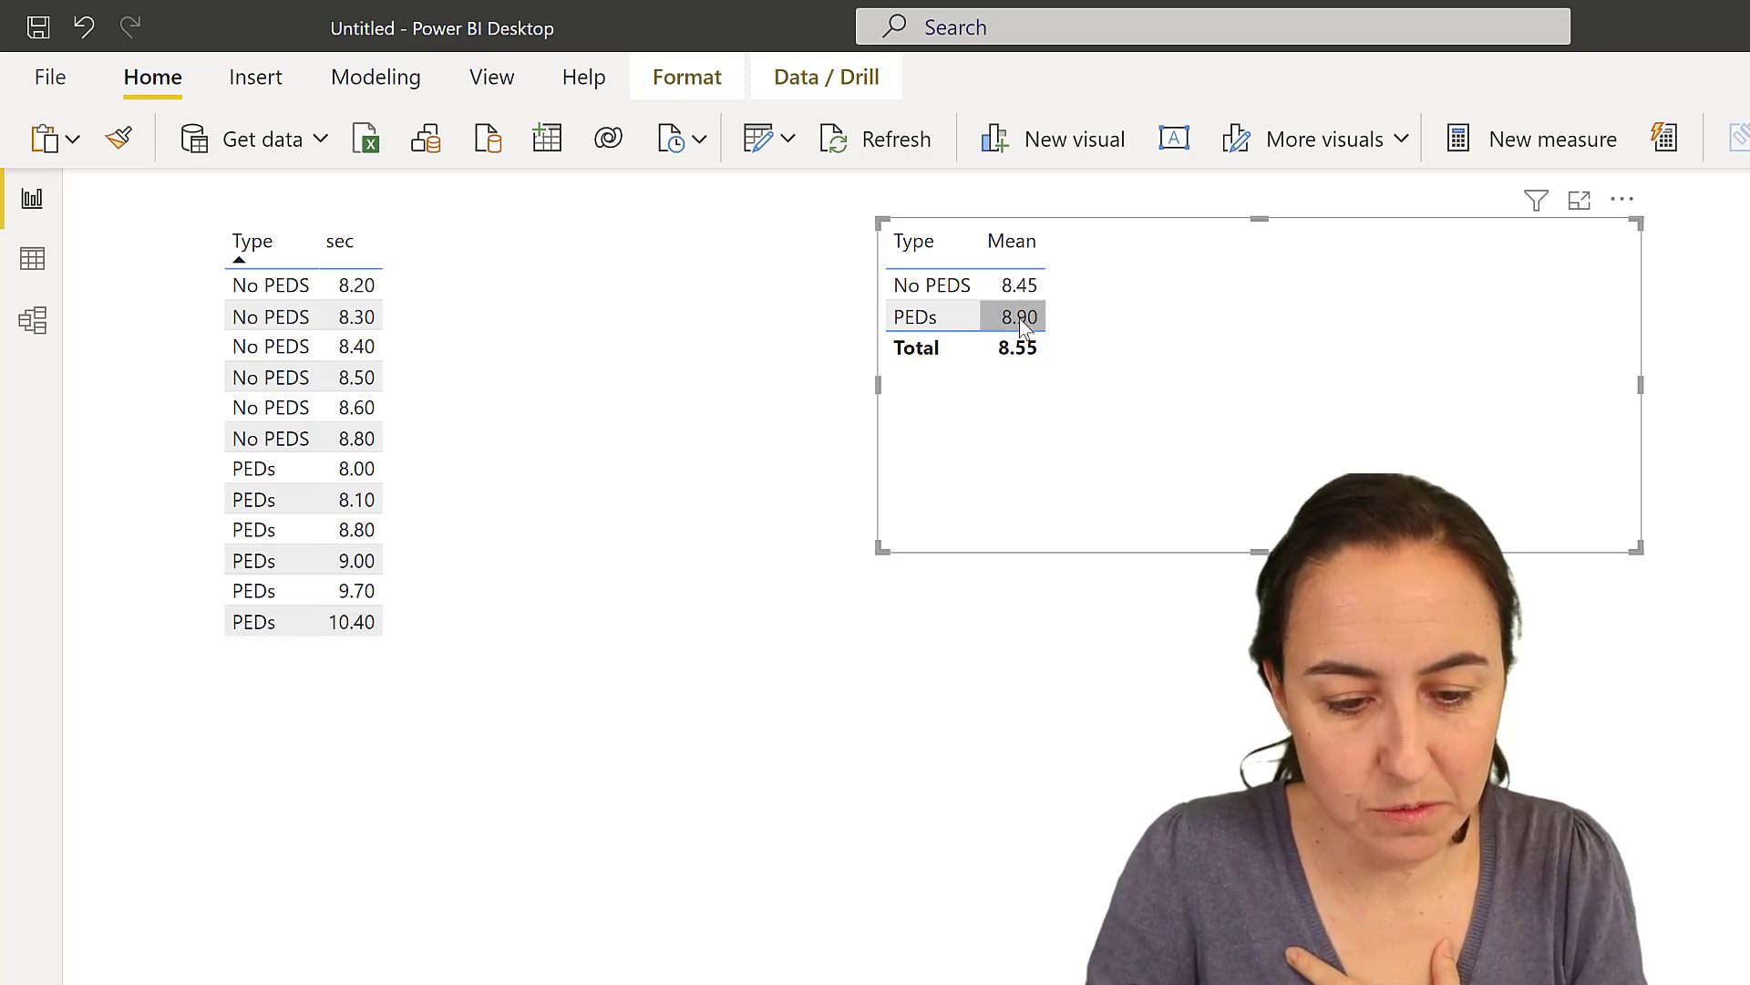
pyautogui.moveTo(1020, 321)
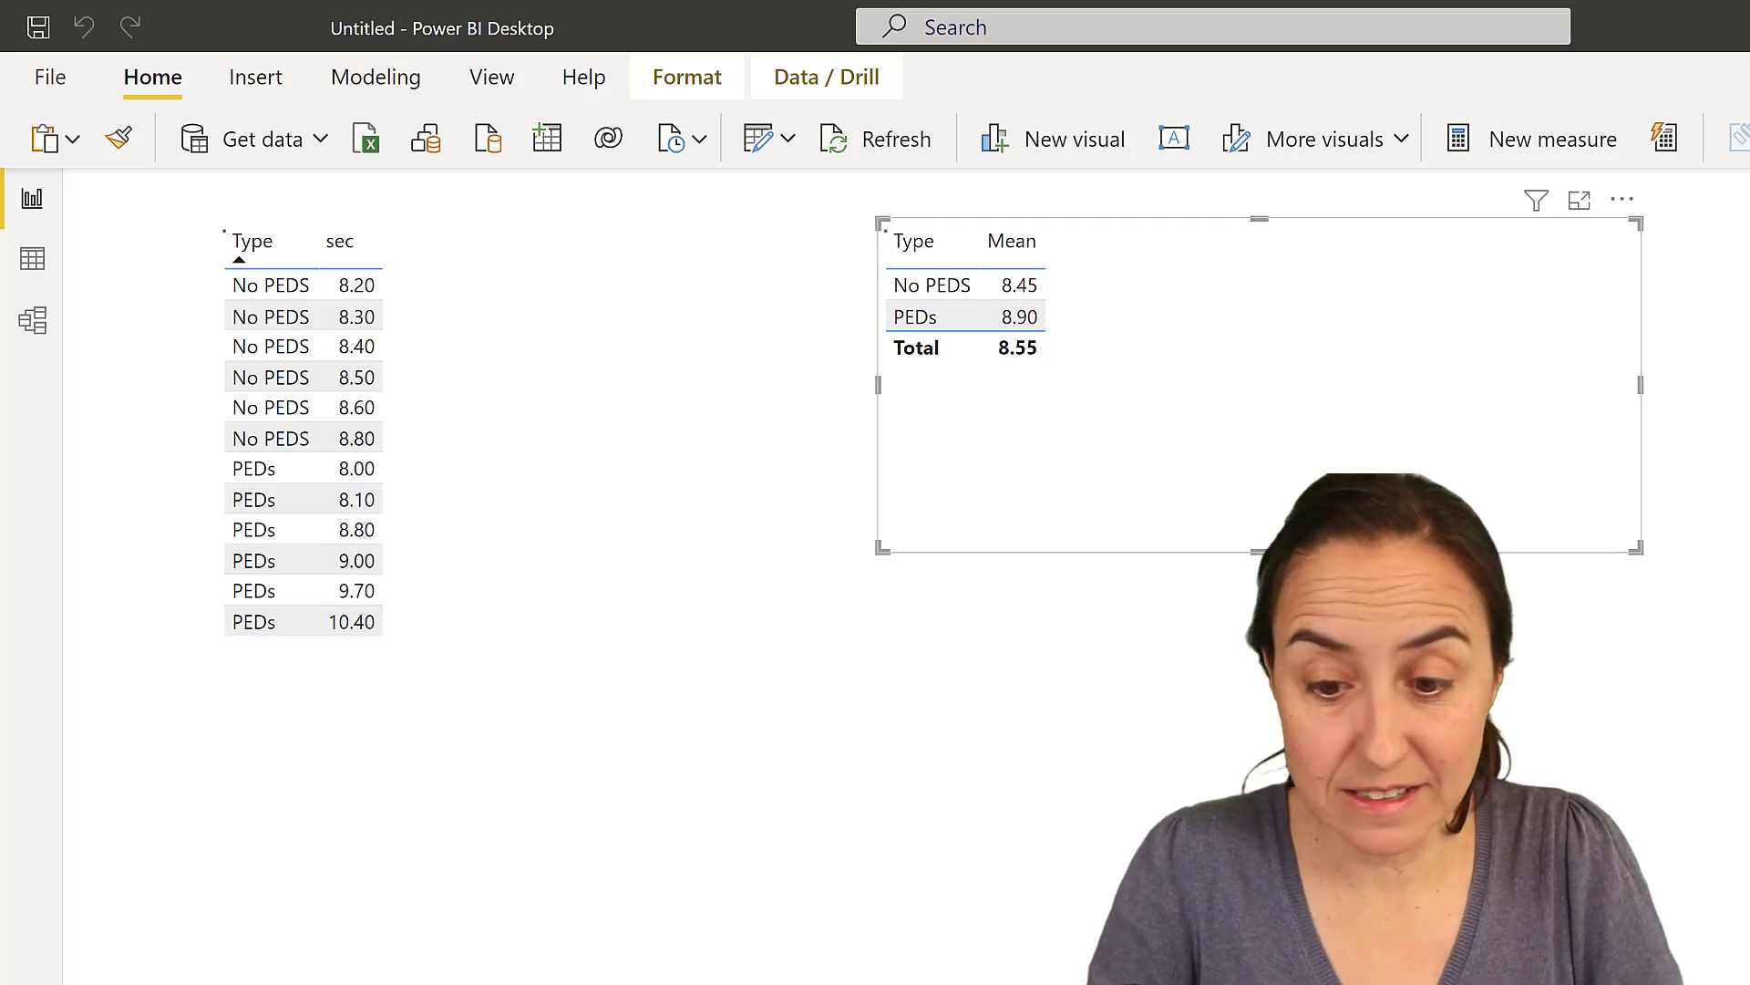
# Define StDEv = STDEV.S(PEDs[sec]) and show it in the table (0.22, 0.93, total 0.70).
pyautogui.write('StDEv')
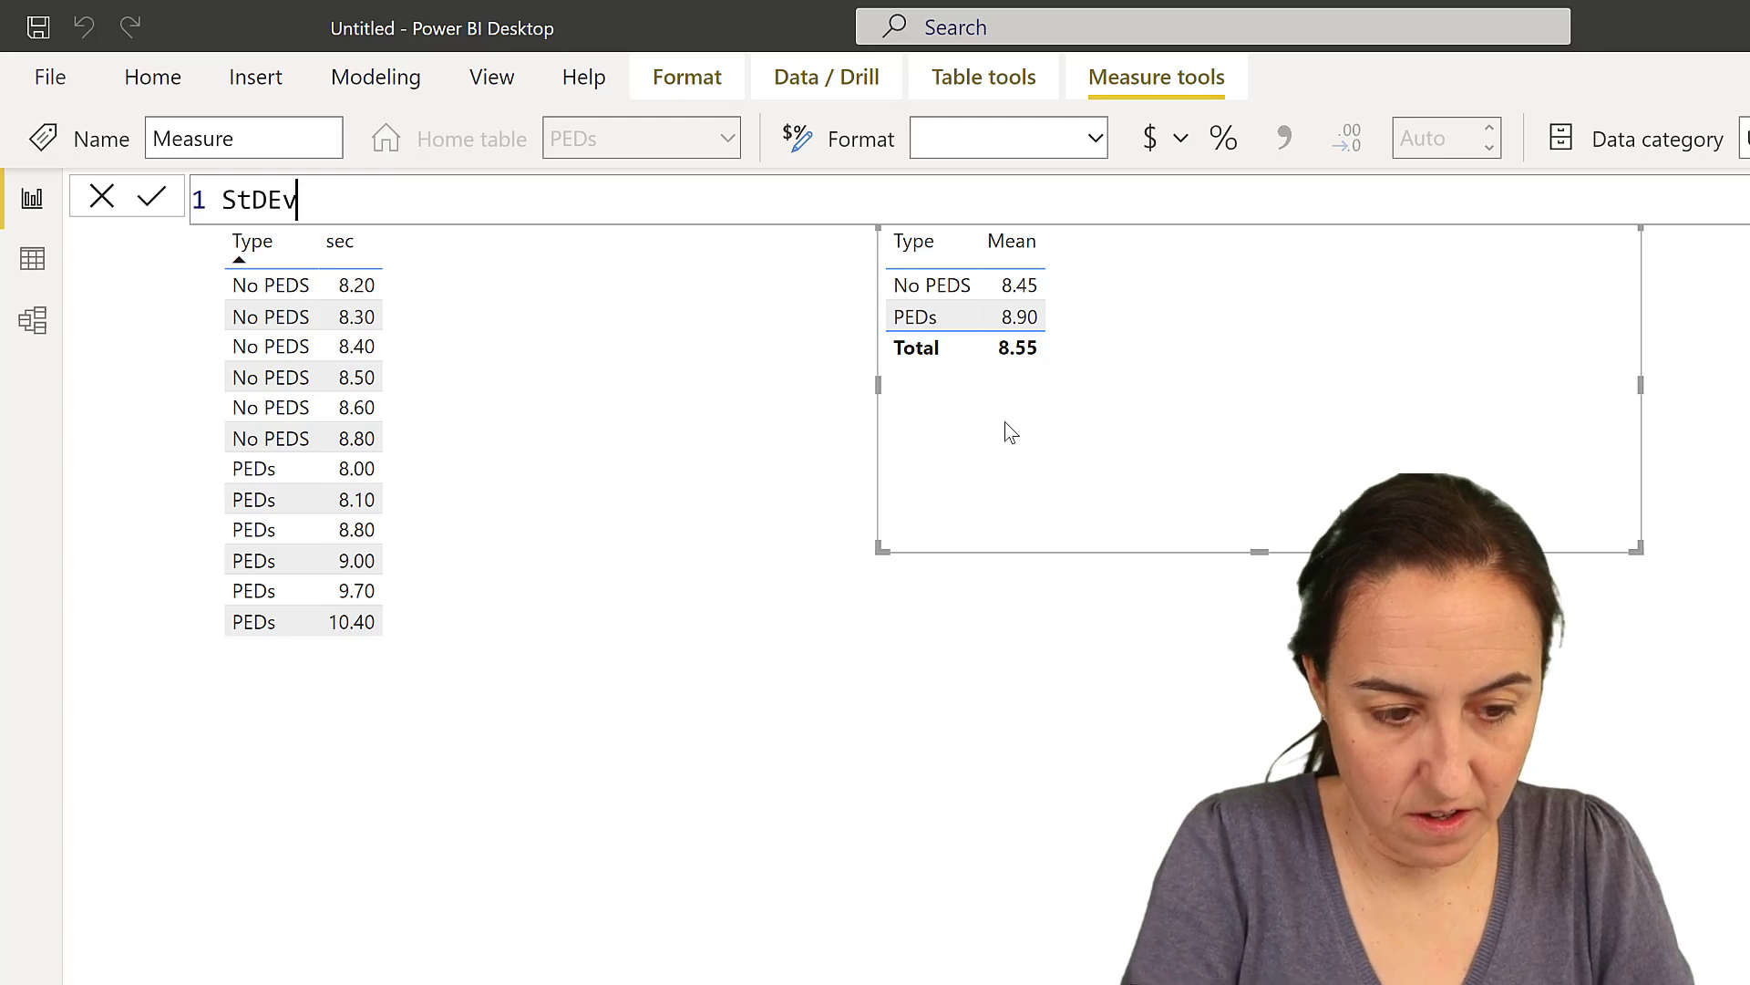
pyautogui.write(' =')
pyautogui.hotkey('shift', 'Return')
pyautogui.write('se')
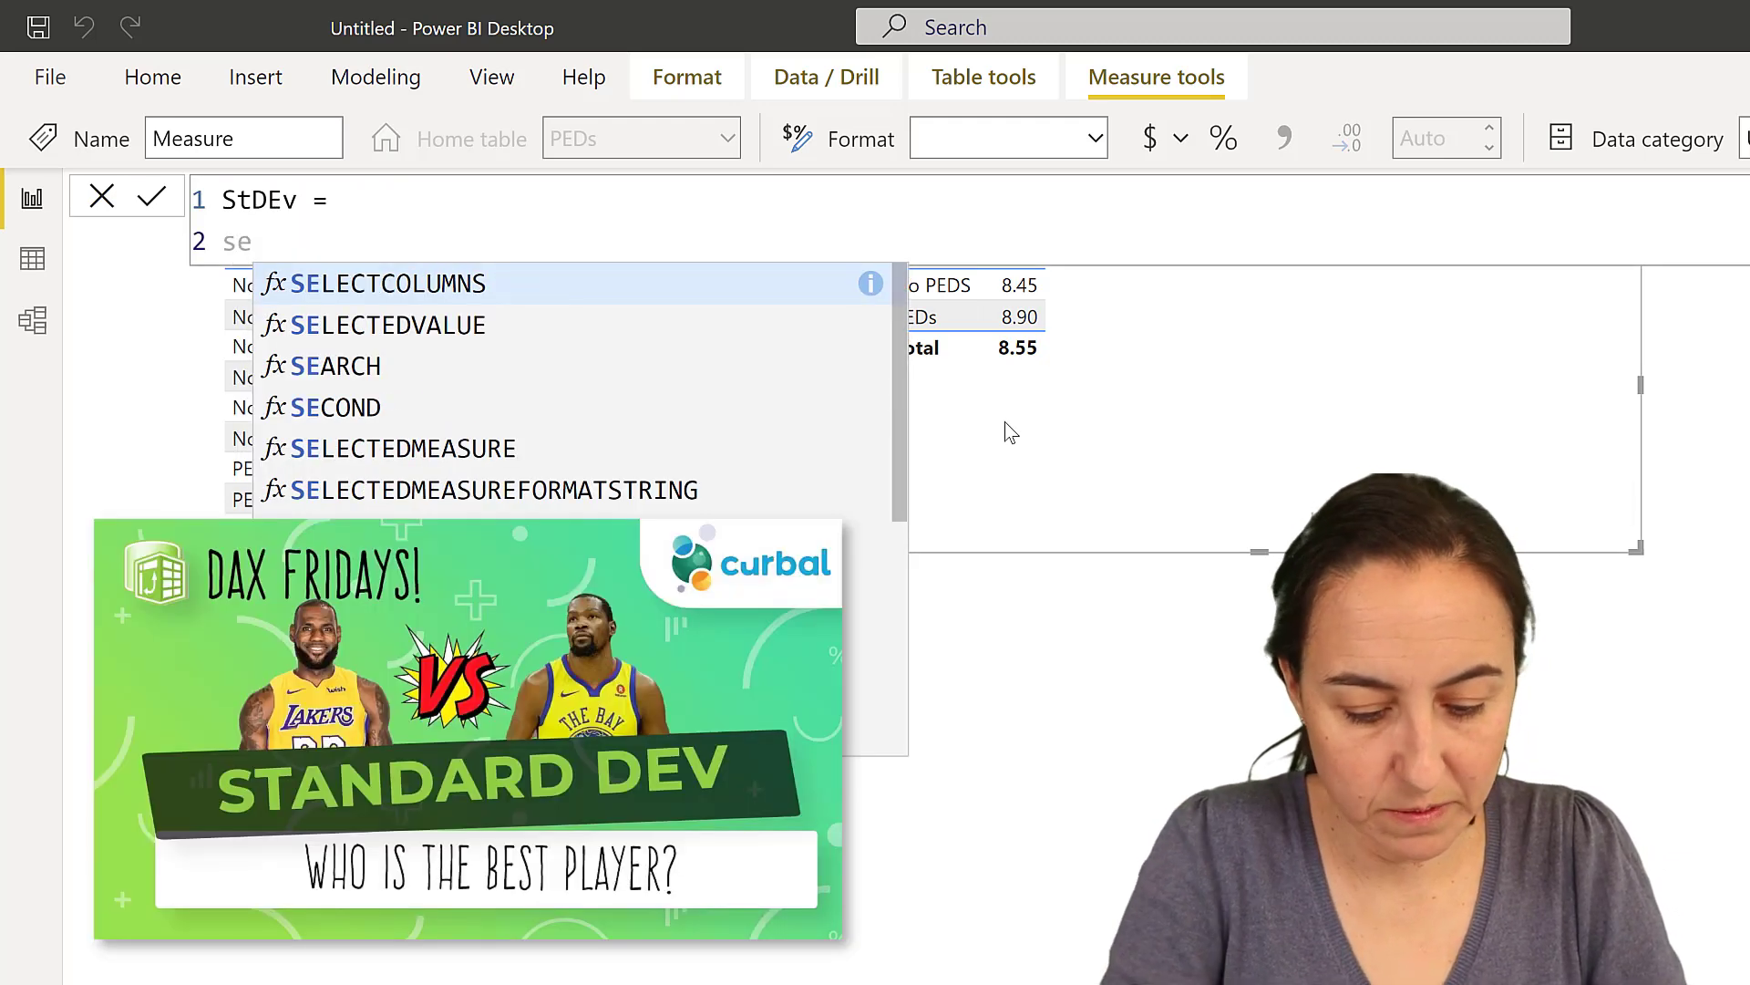
pyautogui.press('BackSpace')
pyautogui.write('t')
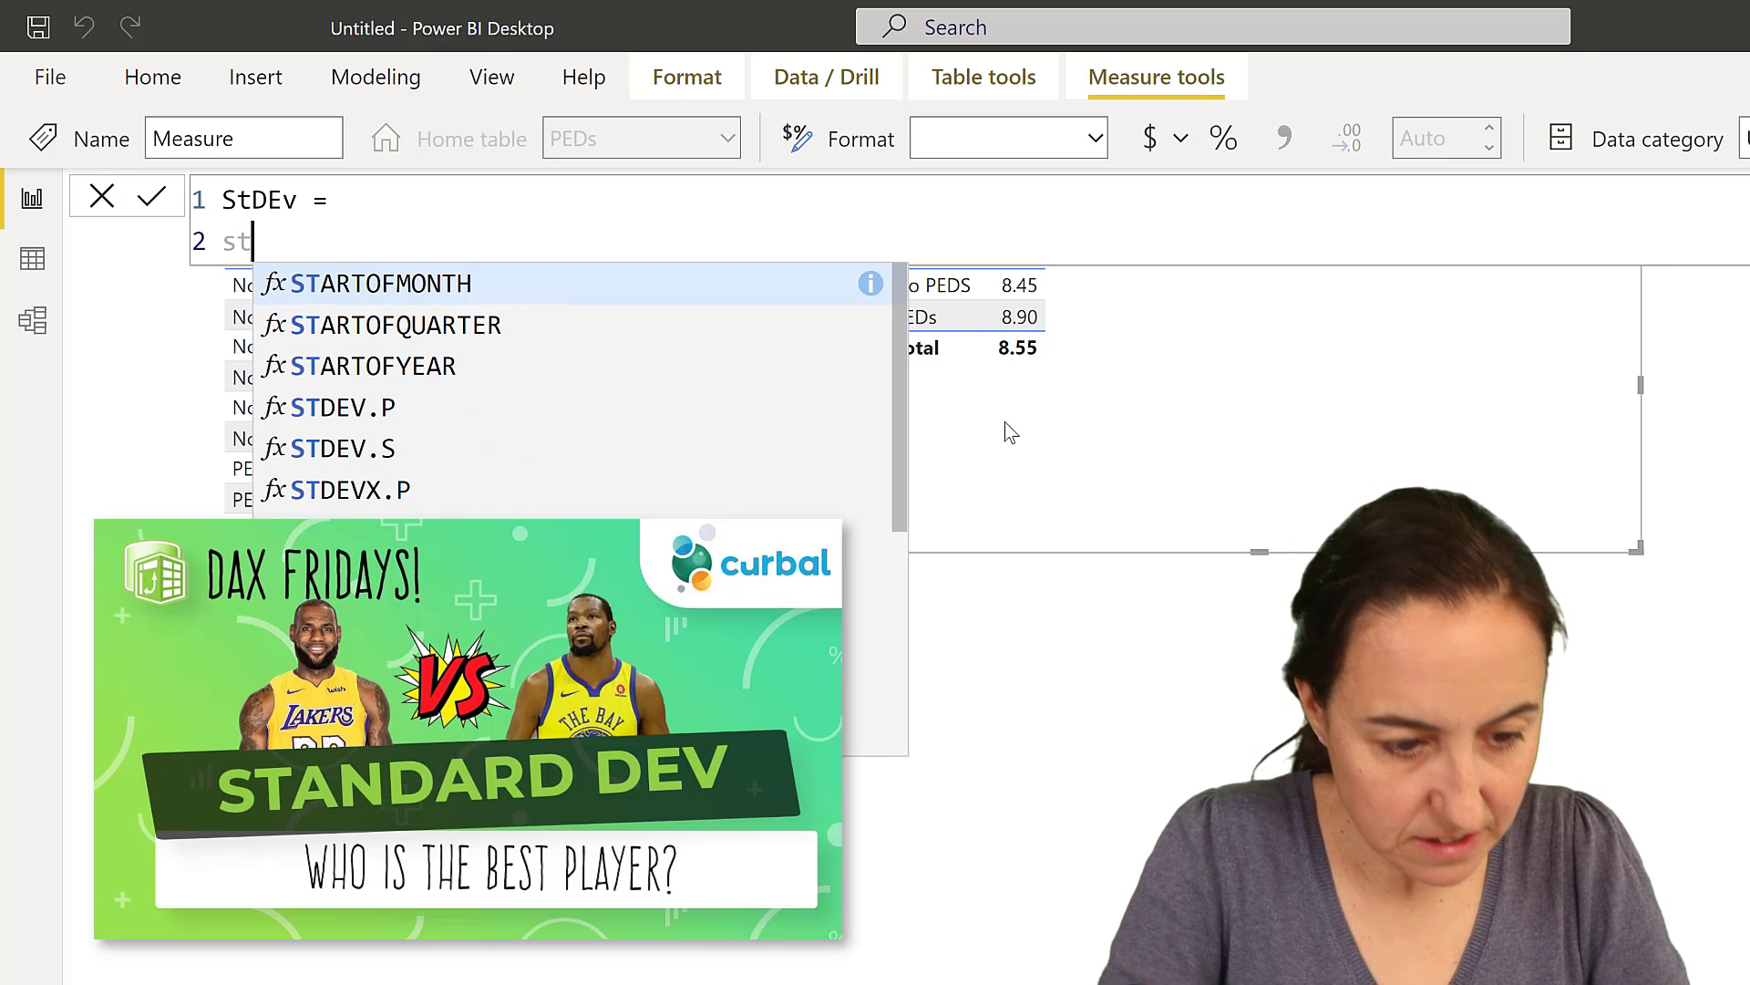
pyautogui.press('Down')
pyautogui.press('Down')
pyautogui.press('Down')
pyautogui.press('Down')
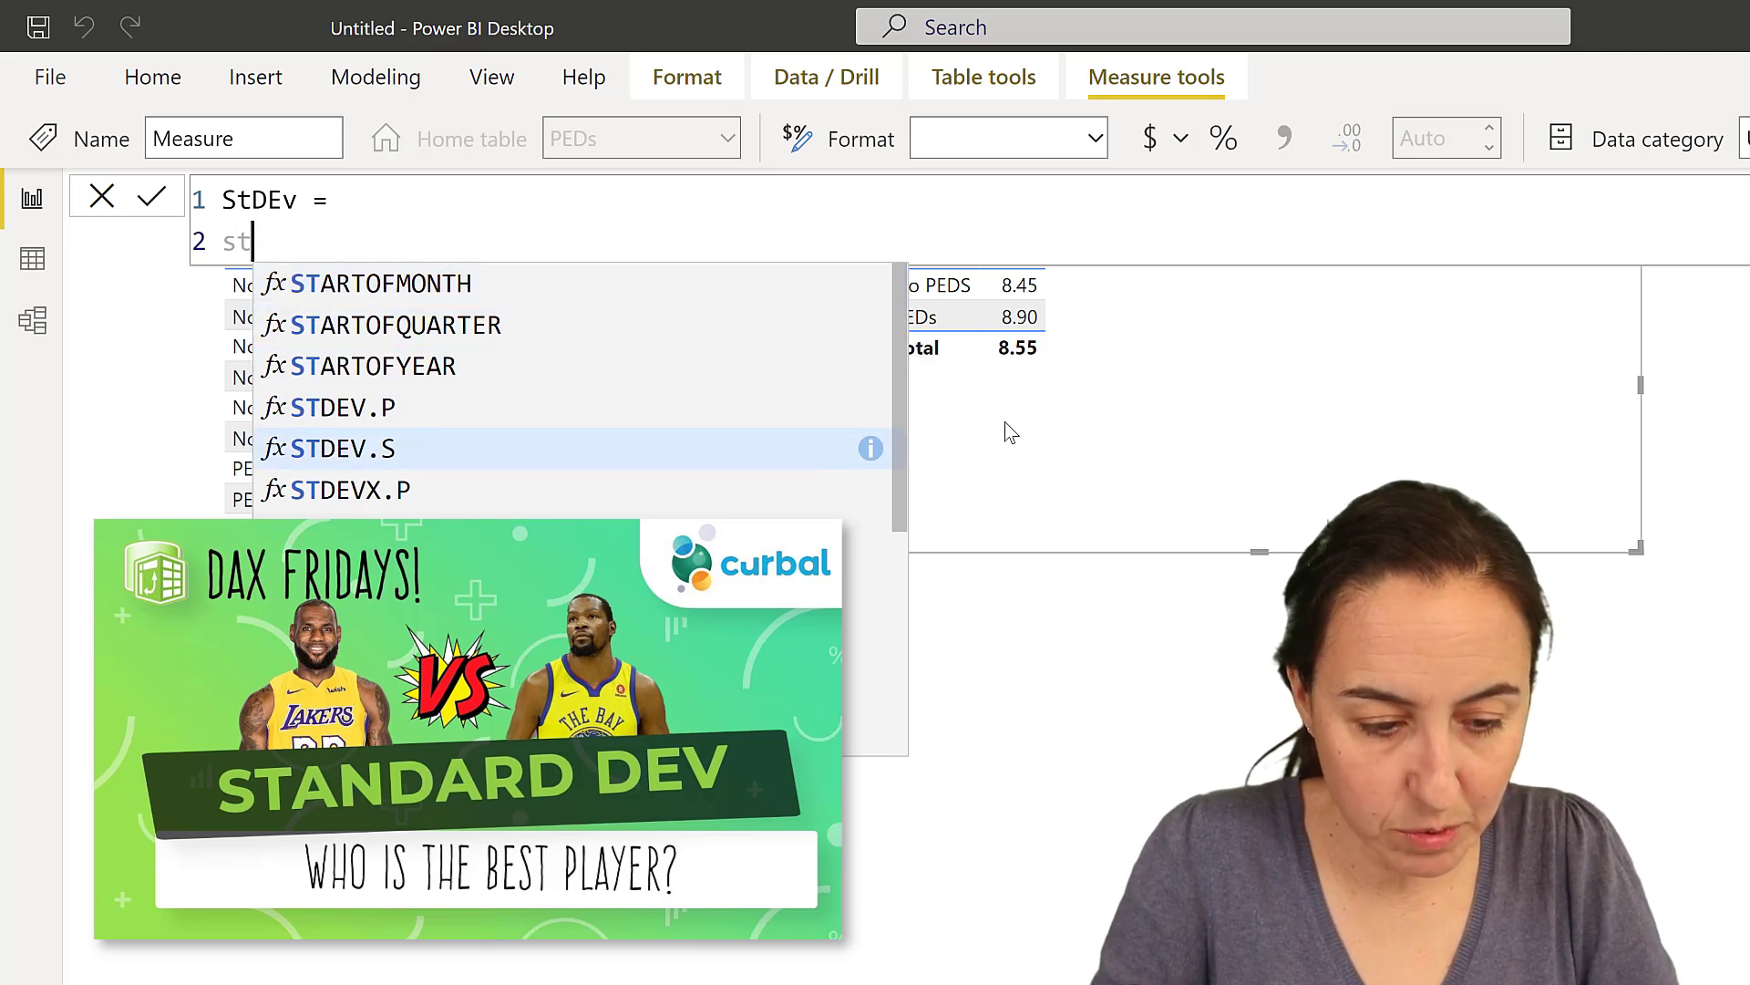
pyautogui.press('Tab')
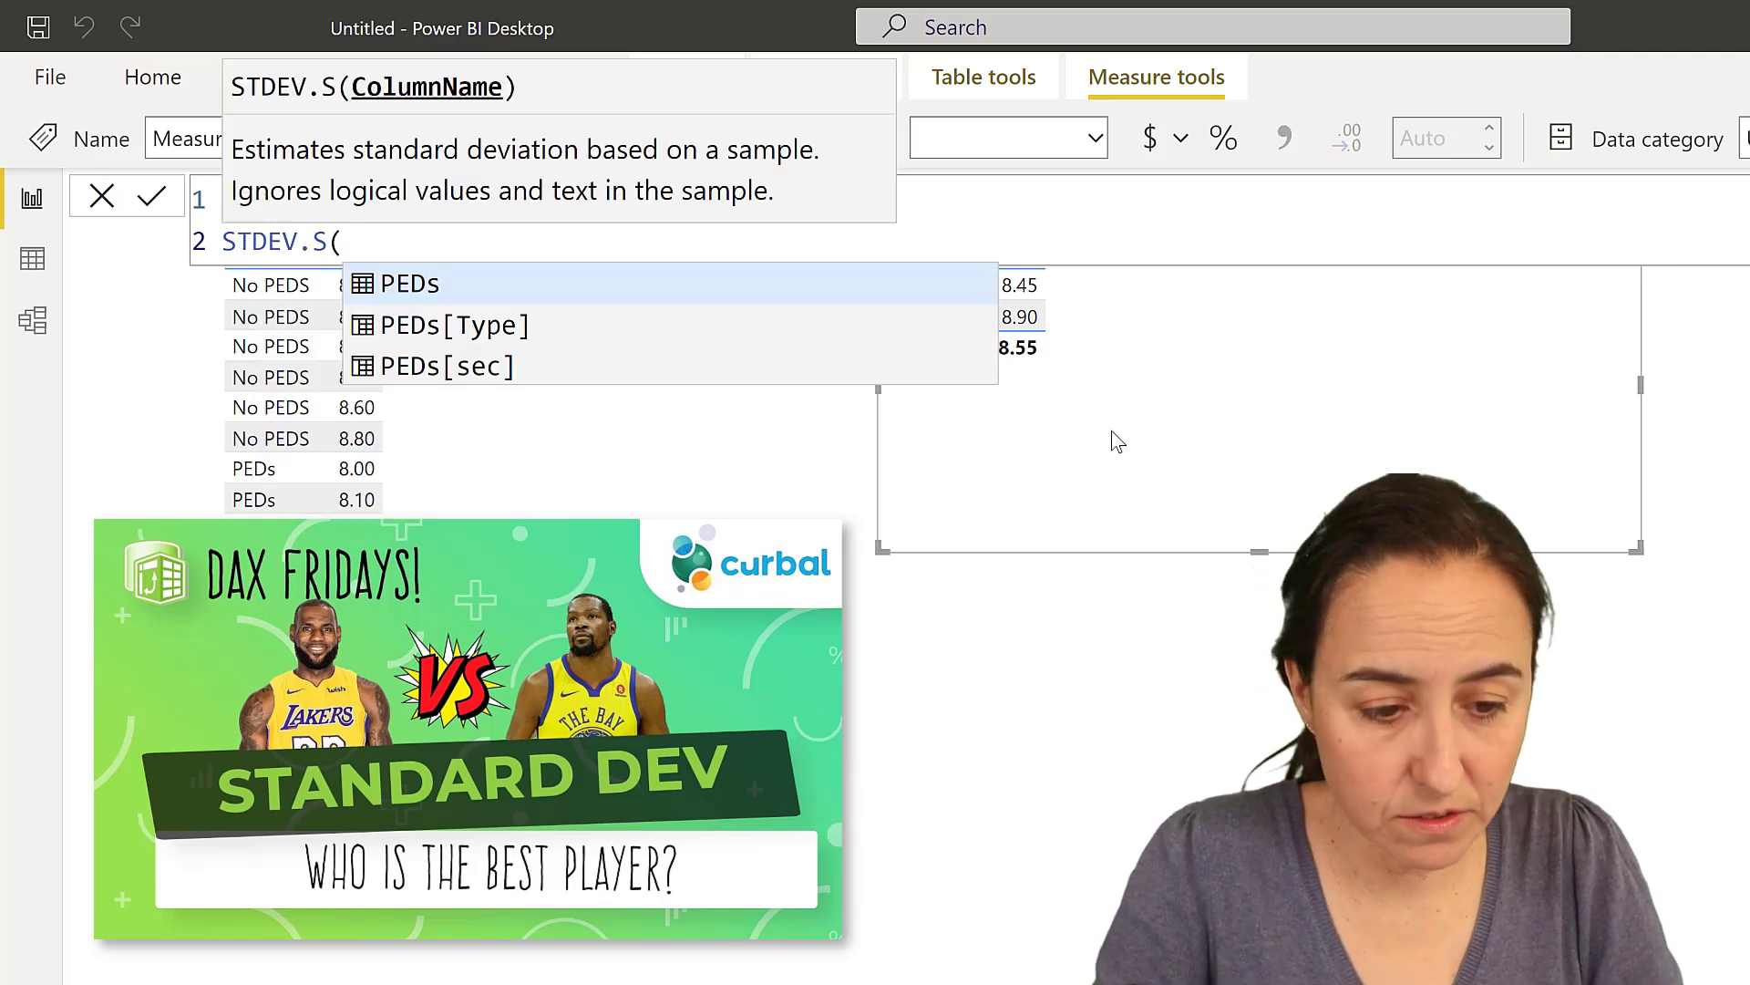
pyautogui.click(533, 374)
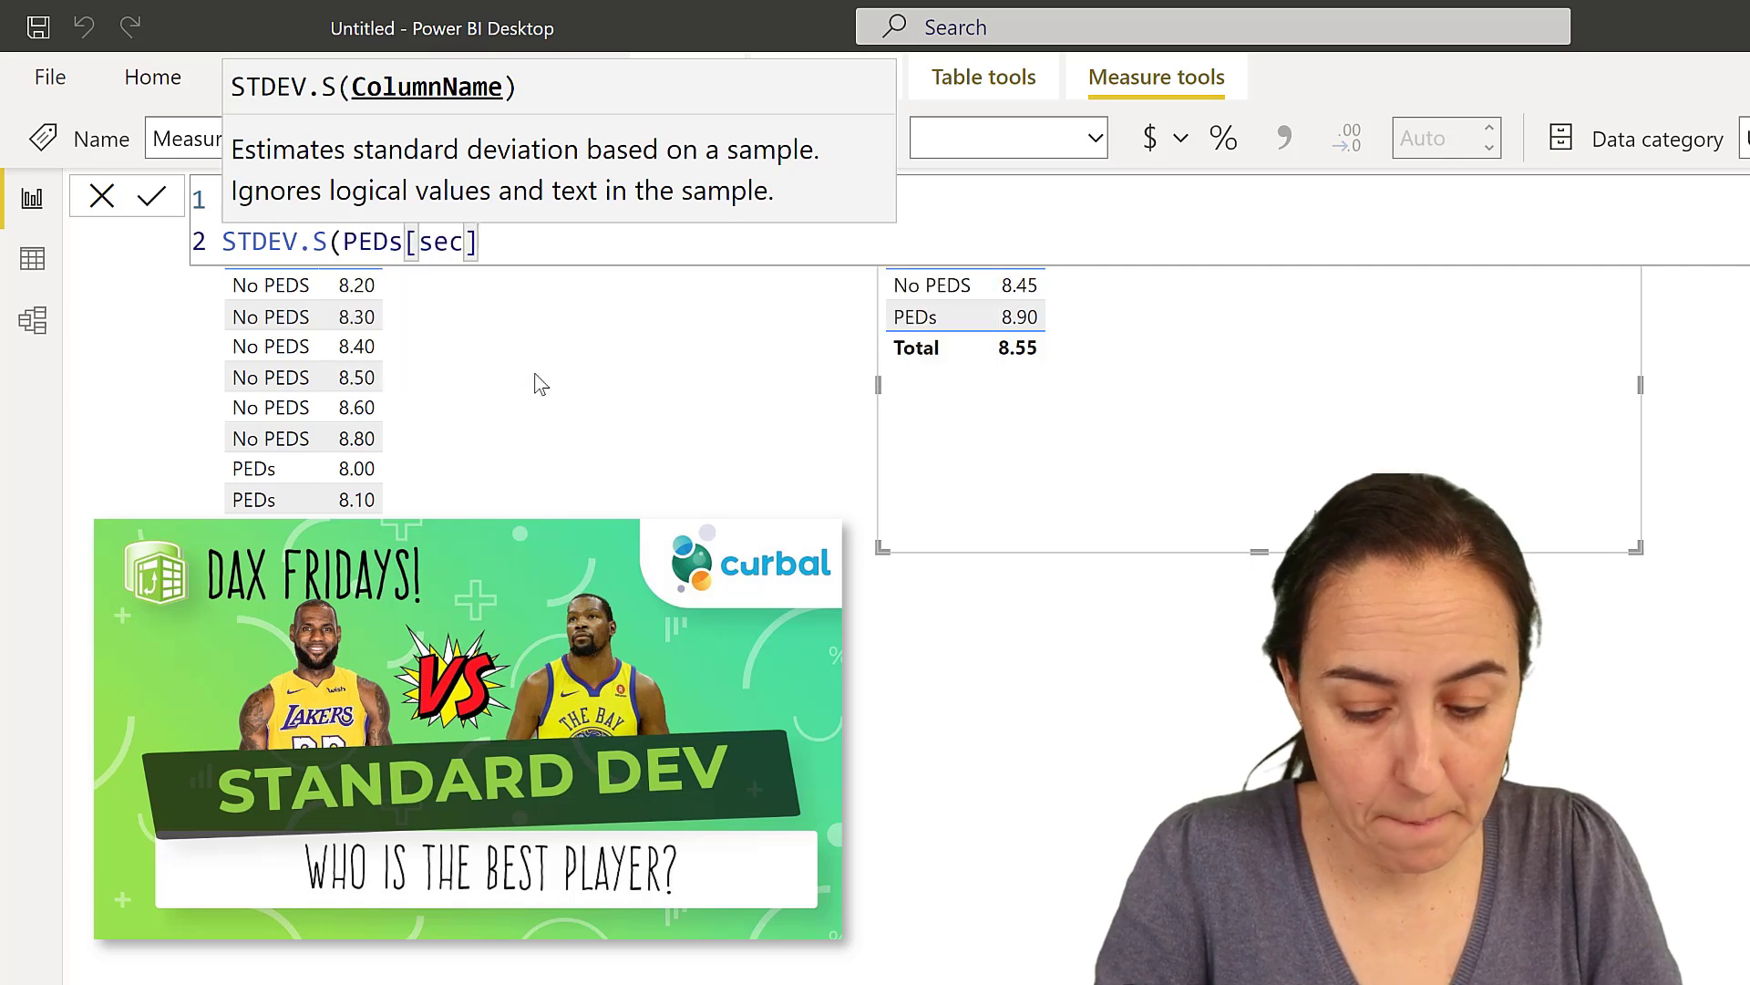
pyautogui.write(')')
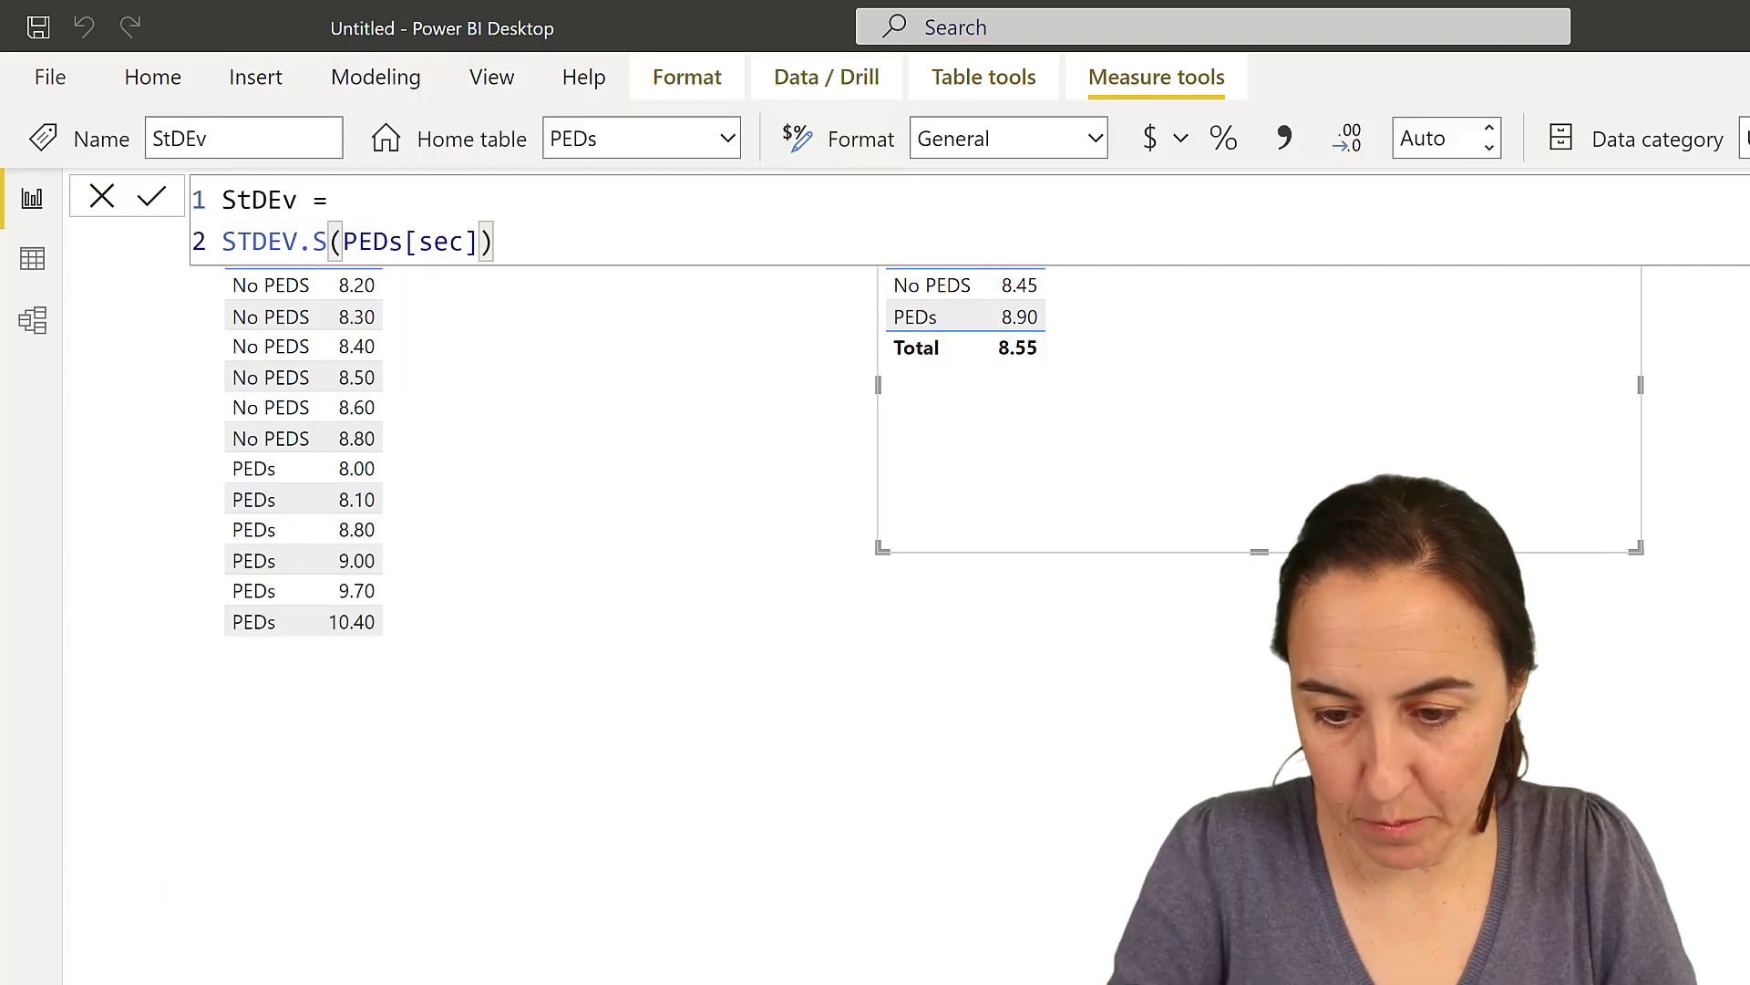
pyautogui.press('Return')
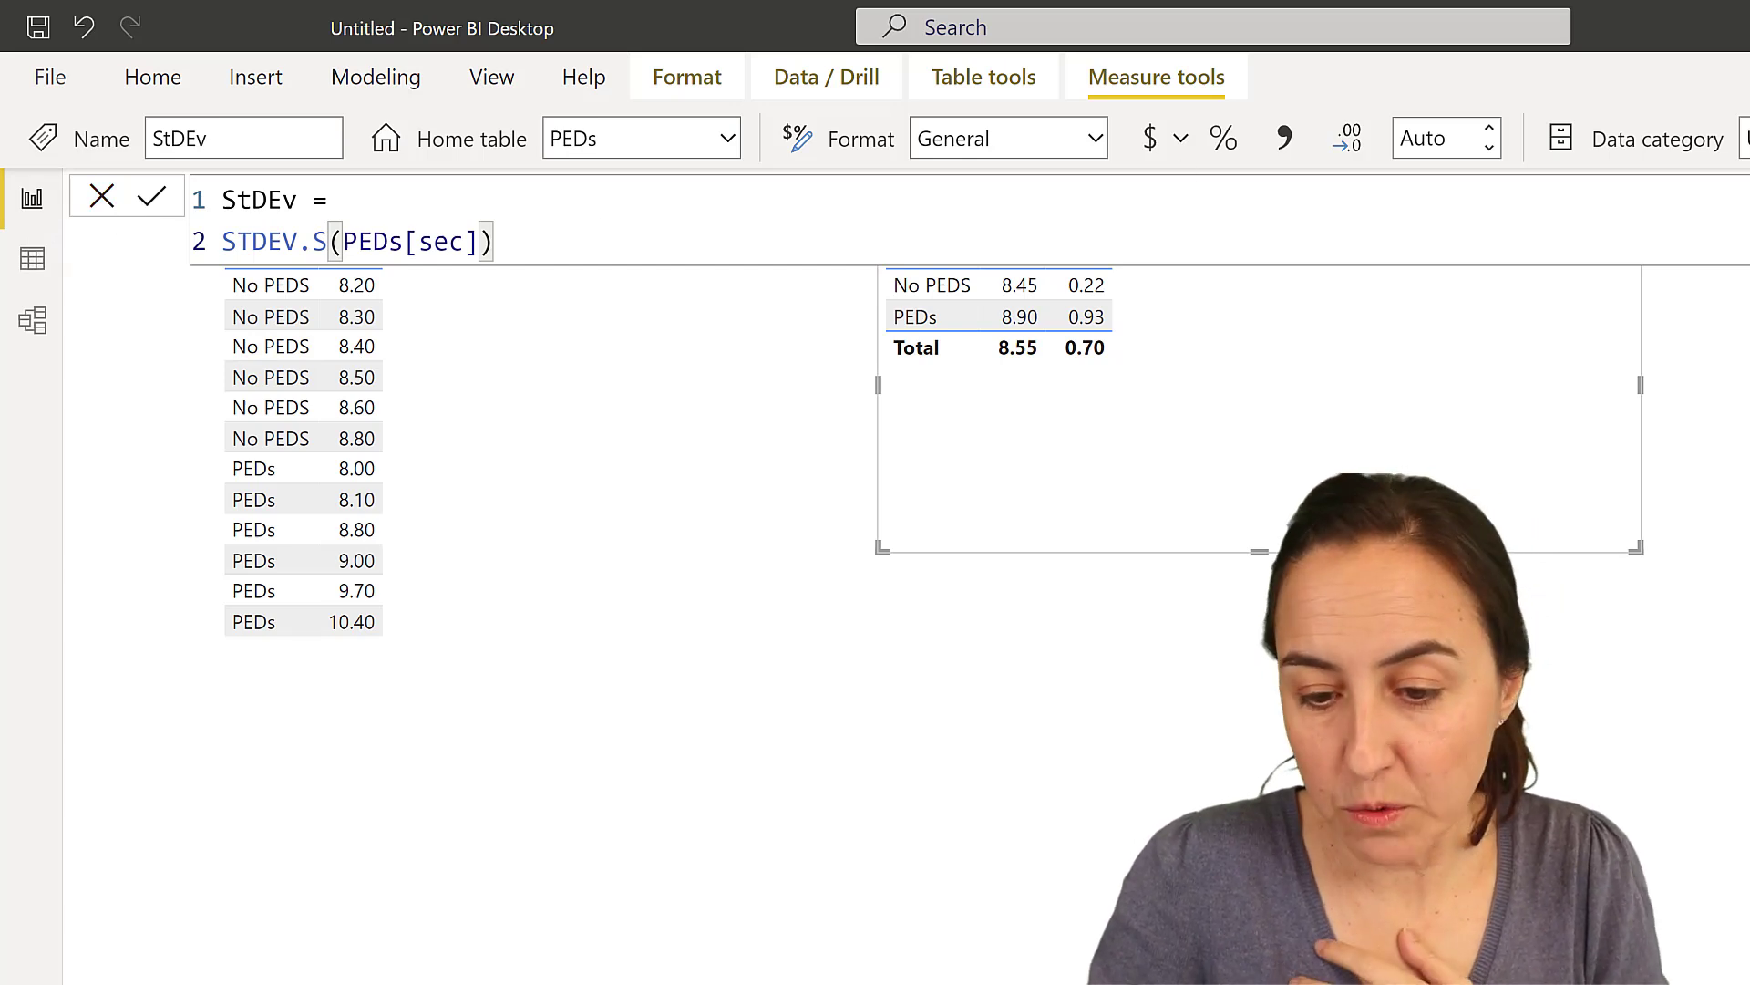
pyautogui.press('Escape')
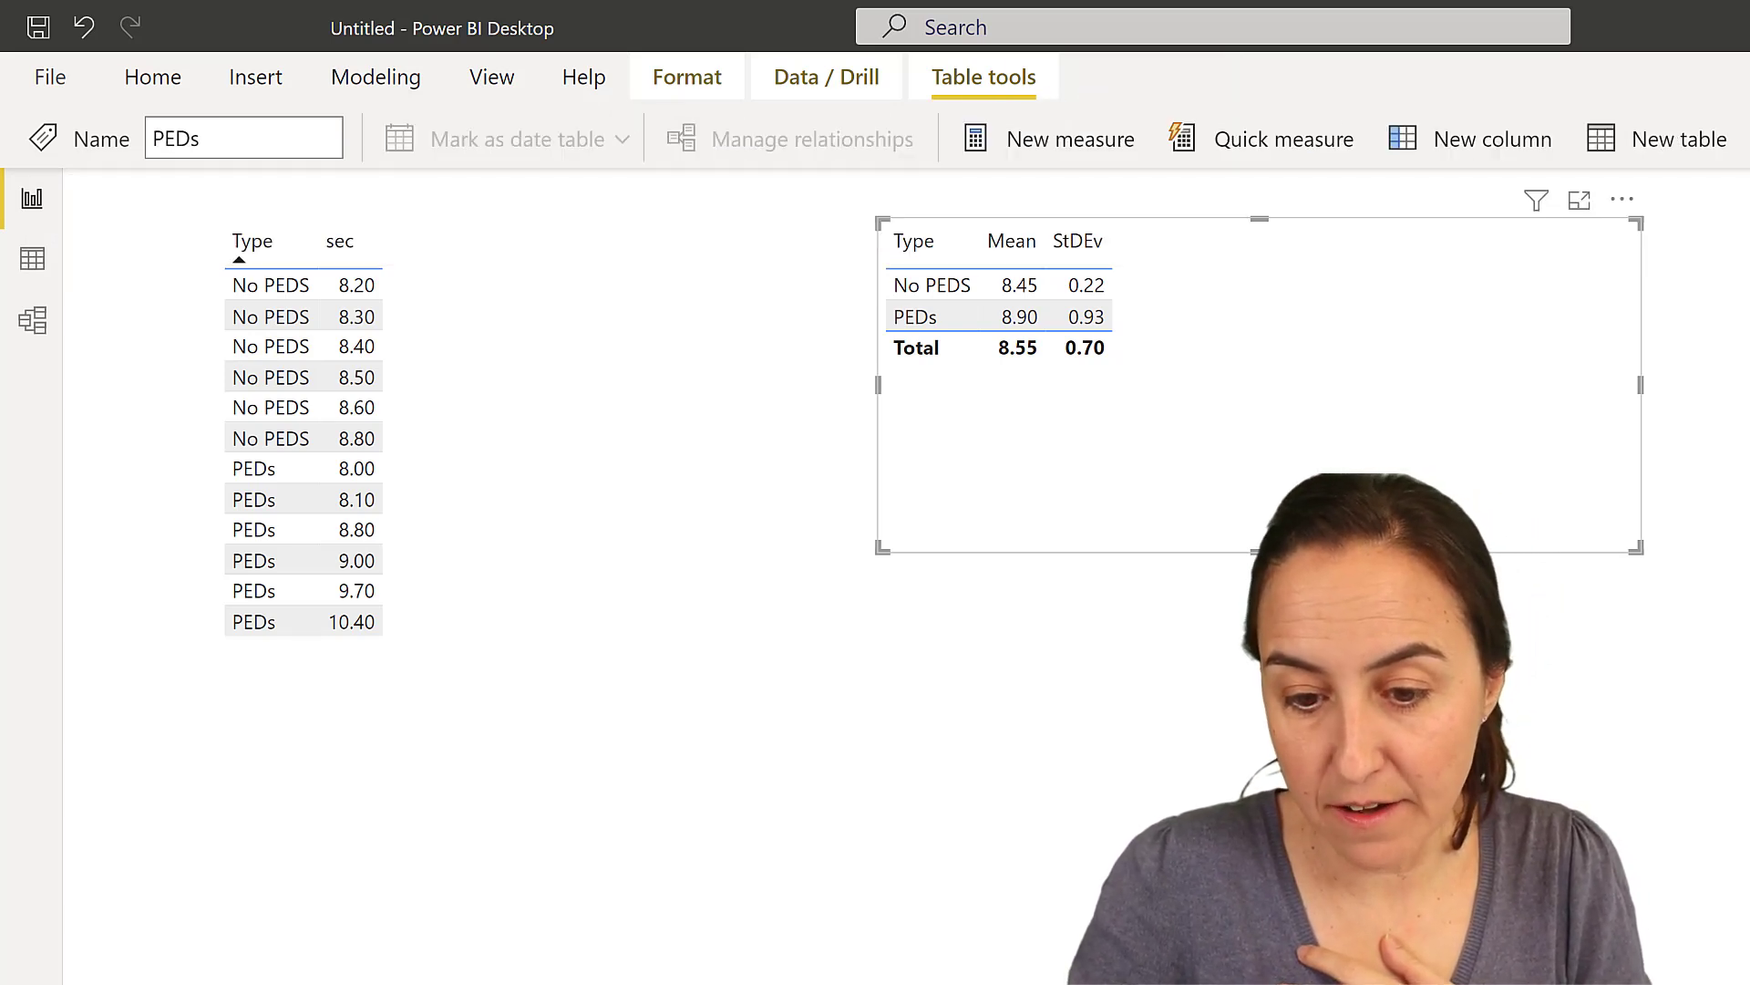
# Create a Sample size measure as COUNTROWS(PEDs).
pyautogui.click(1049, 138)
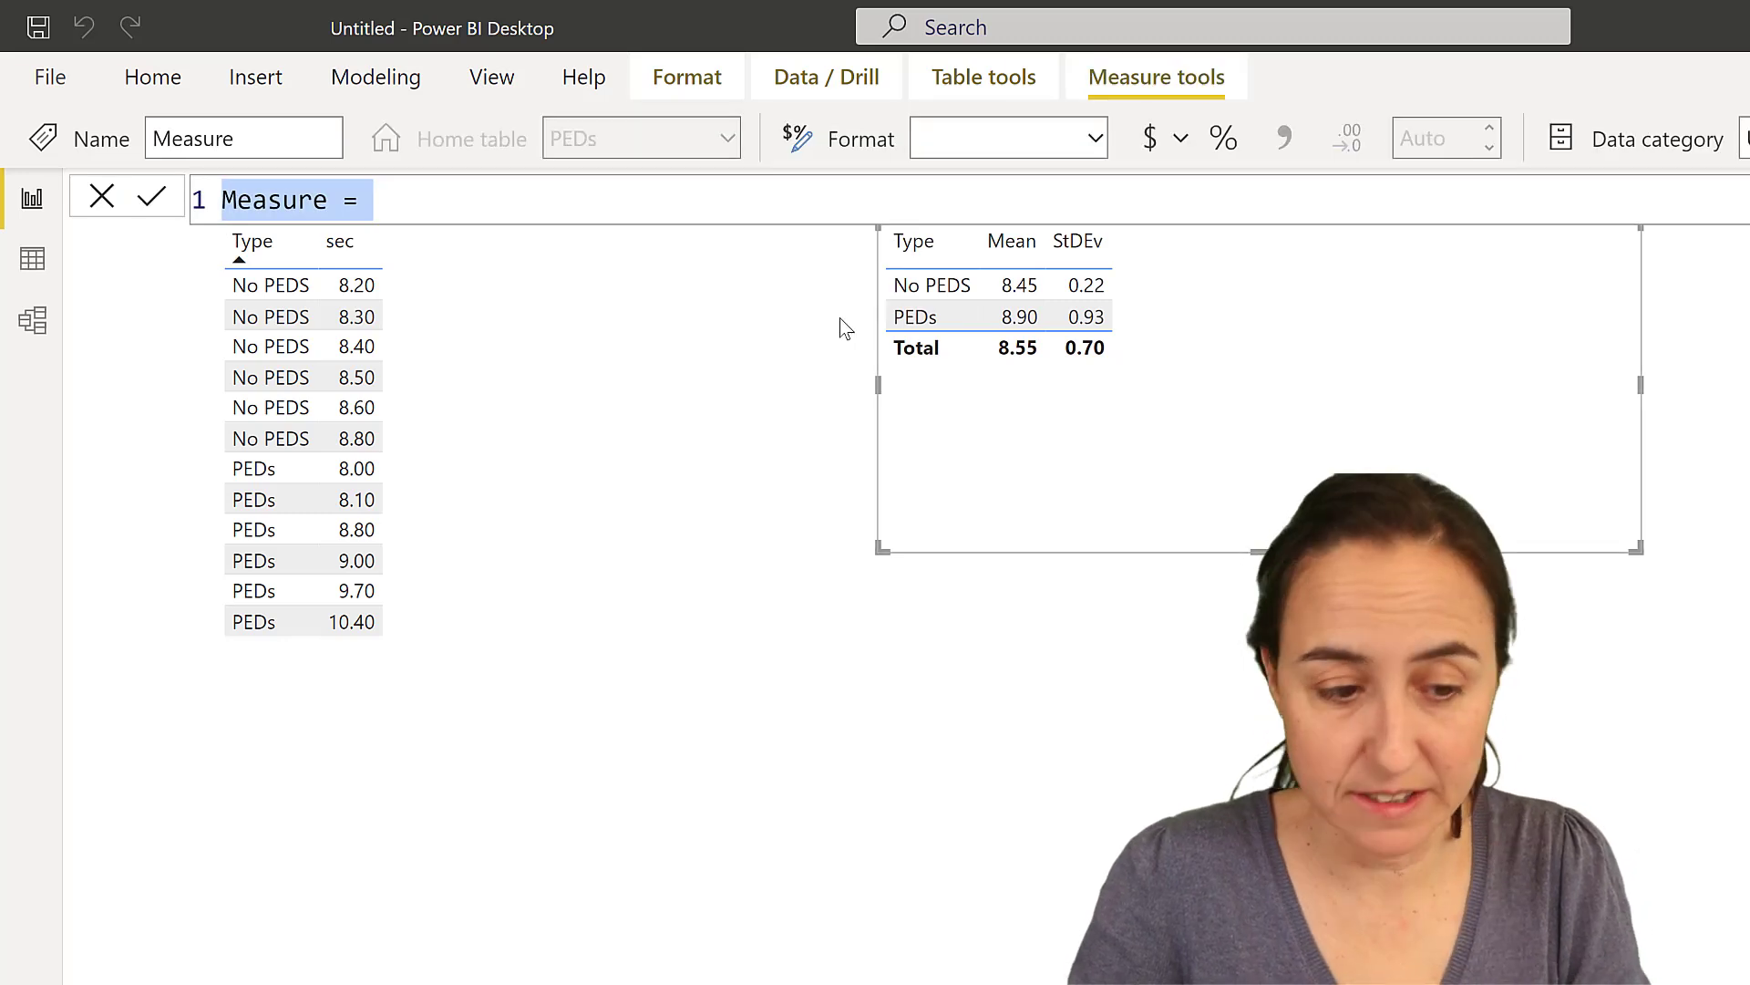
pyautogui.write('Smap')
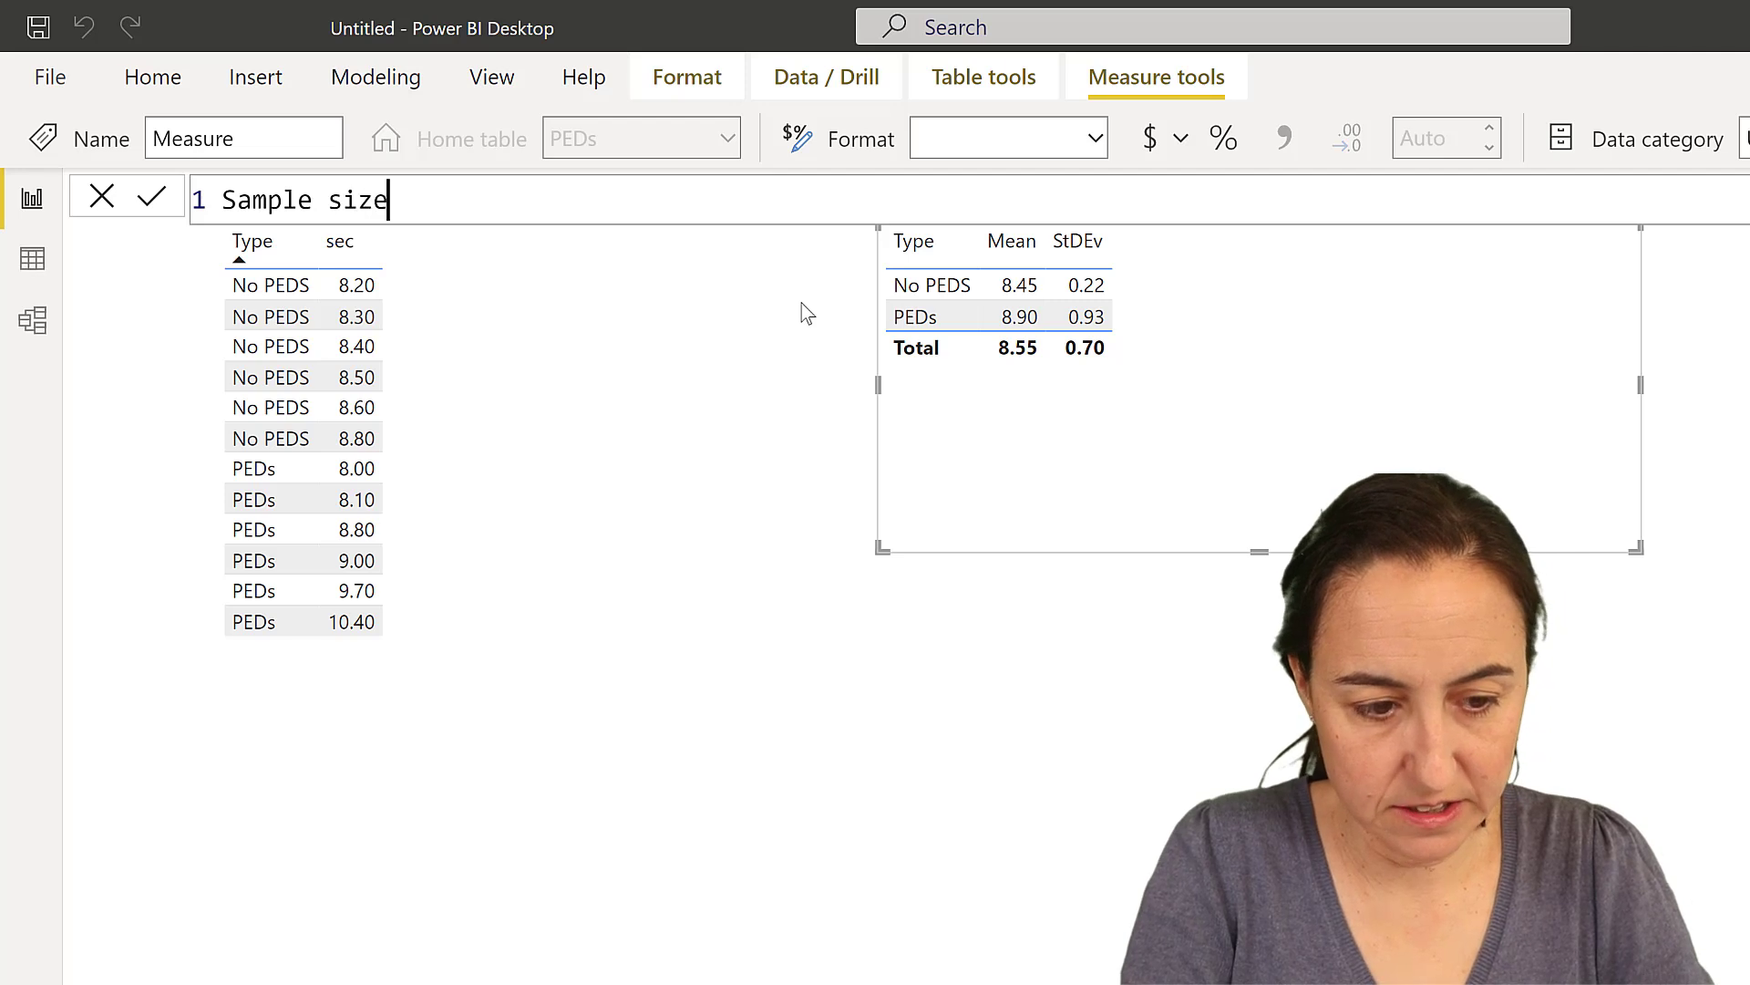
pyautogui.hotkey('shift', 'Return')
pyautogui.write('con')
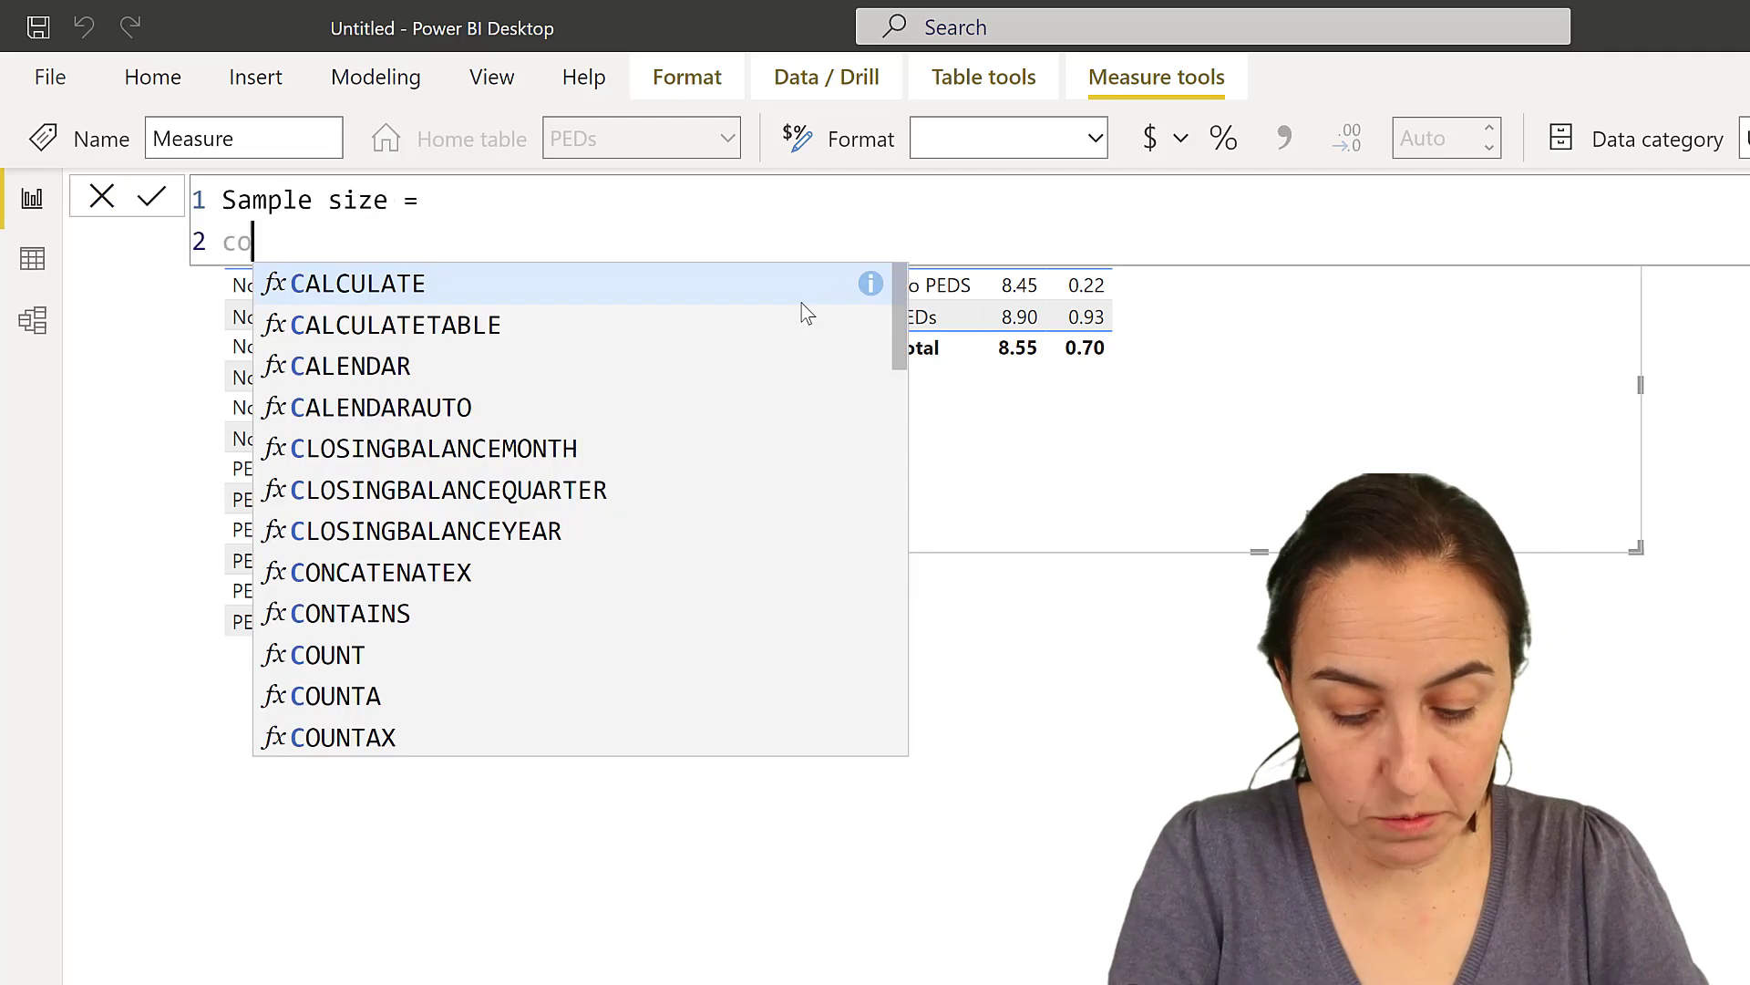
pyautogui.press('Down')
pyautogui.press('Down')
pyautogui.press('Down')
pyautogui.press('Down')
pyautogui.press('Down')
pyautogui.press('Down')
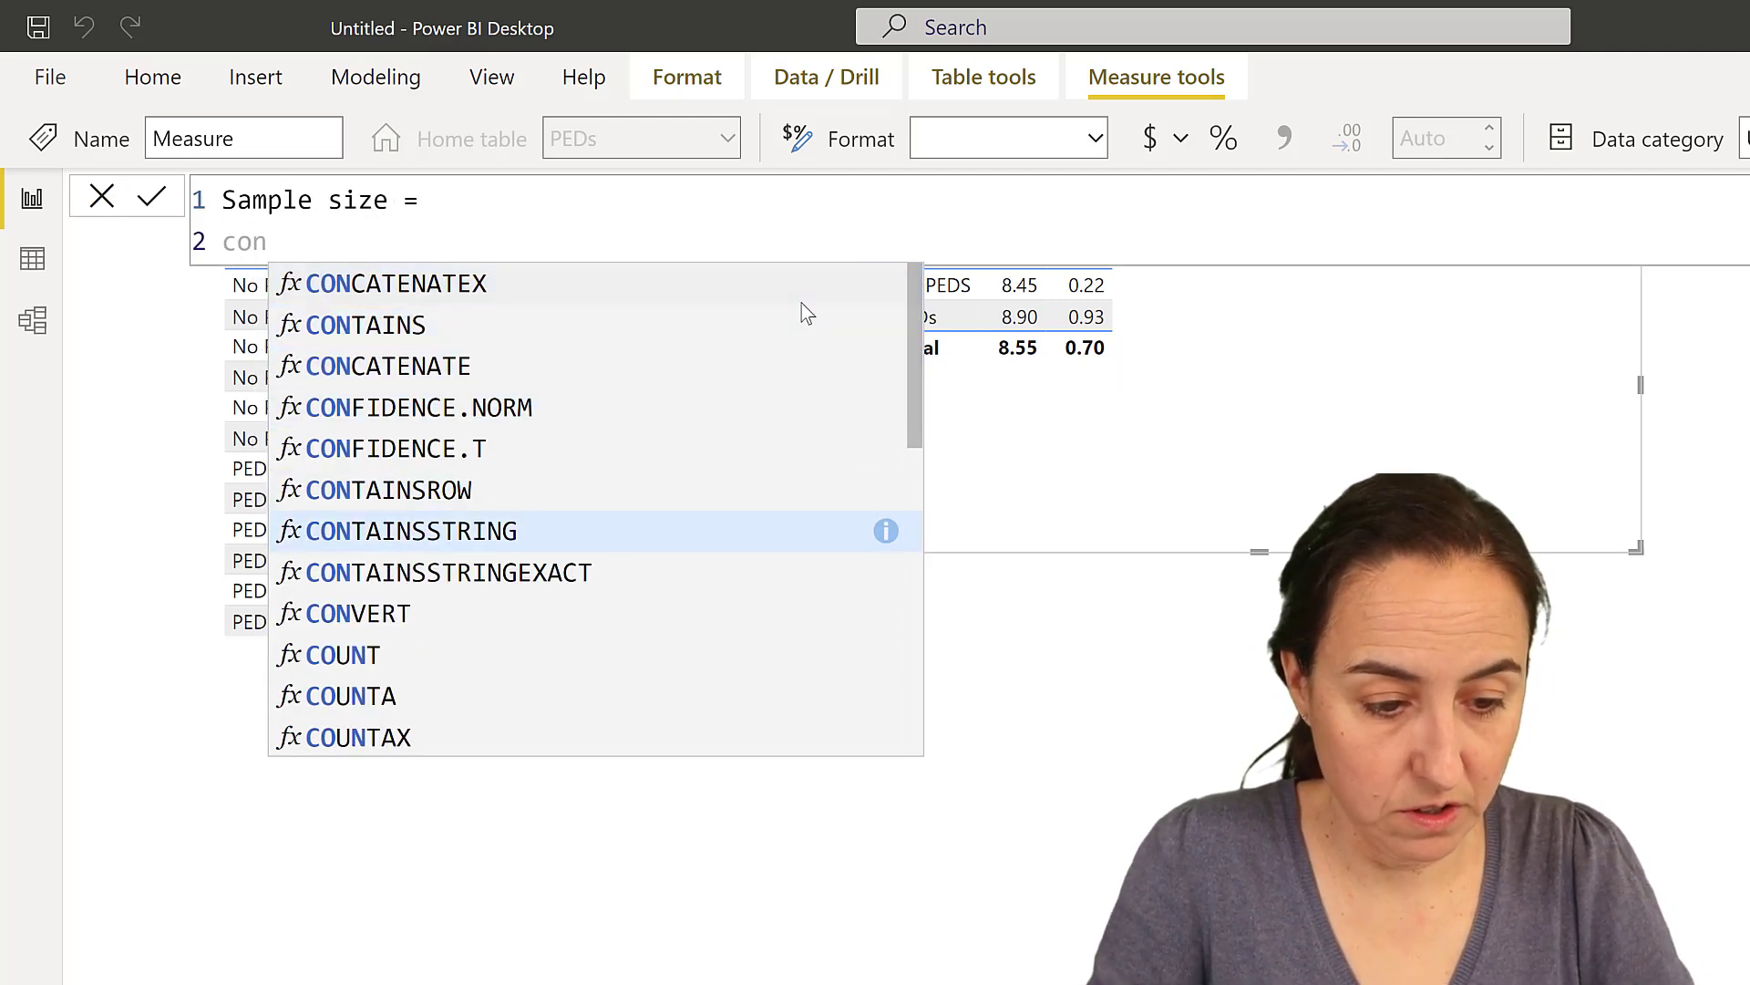
pyautogui.press('BackSpace')
pyautogui.press('BackSpace')
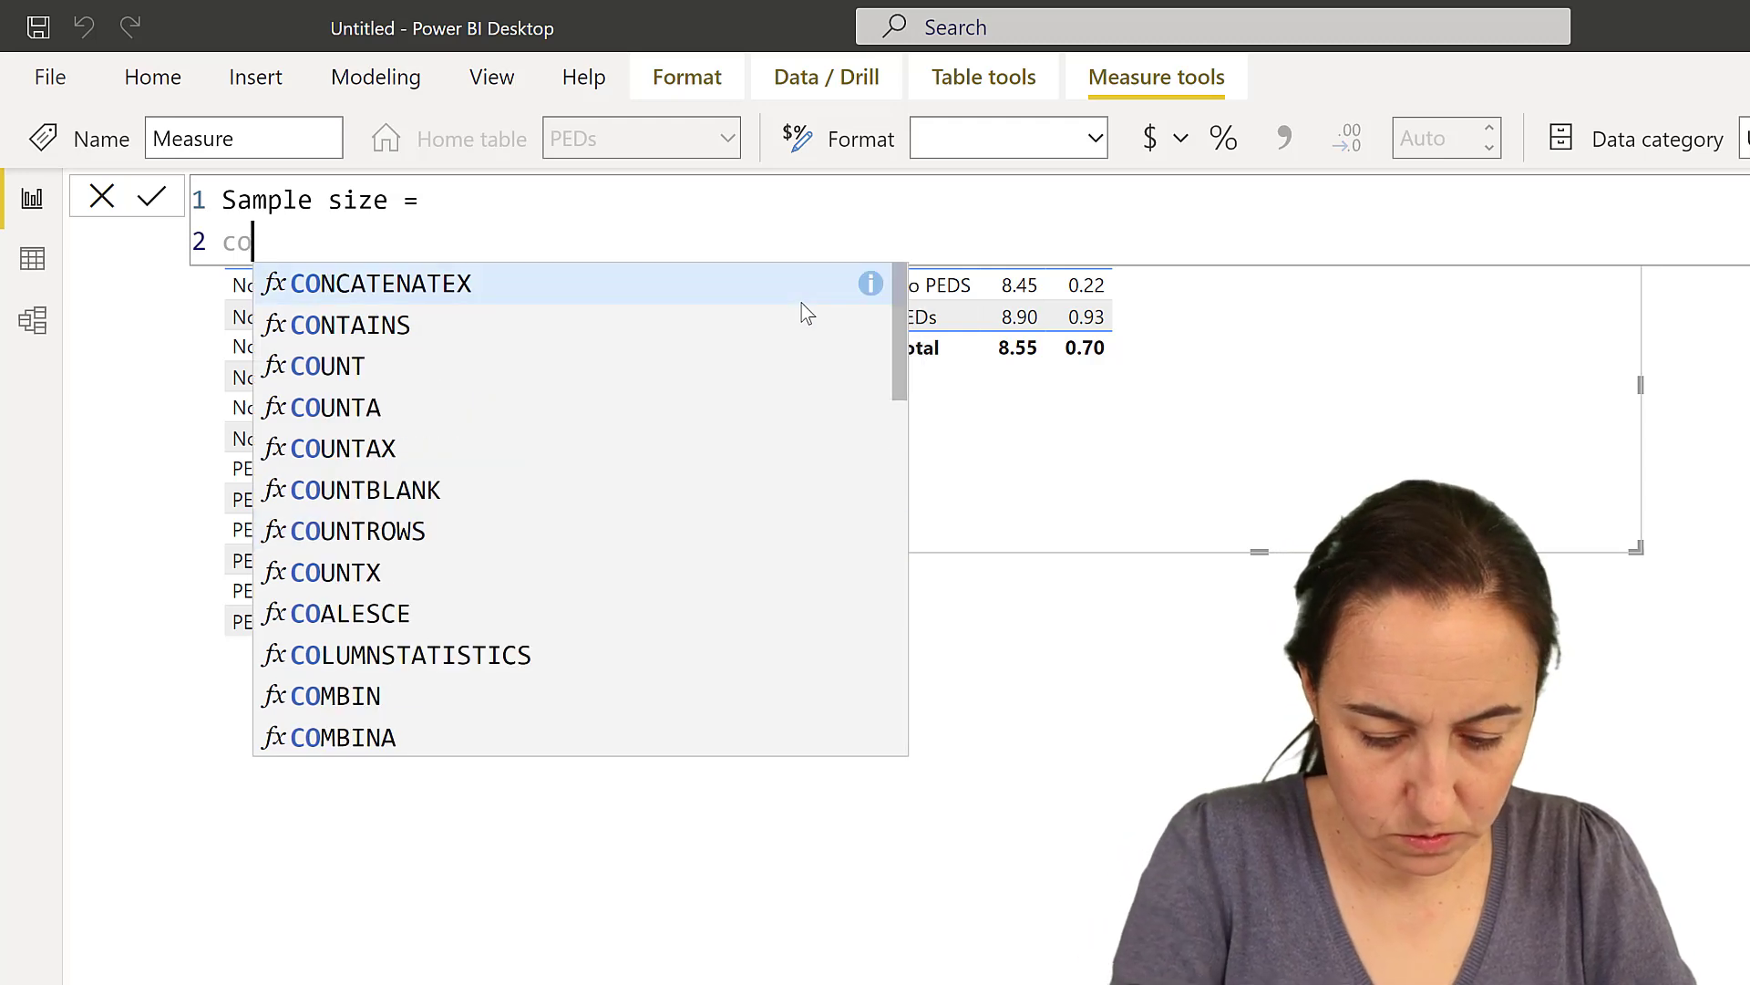
pyautogui.write('ount')
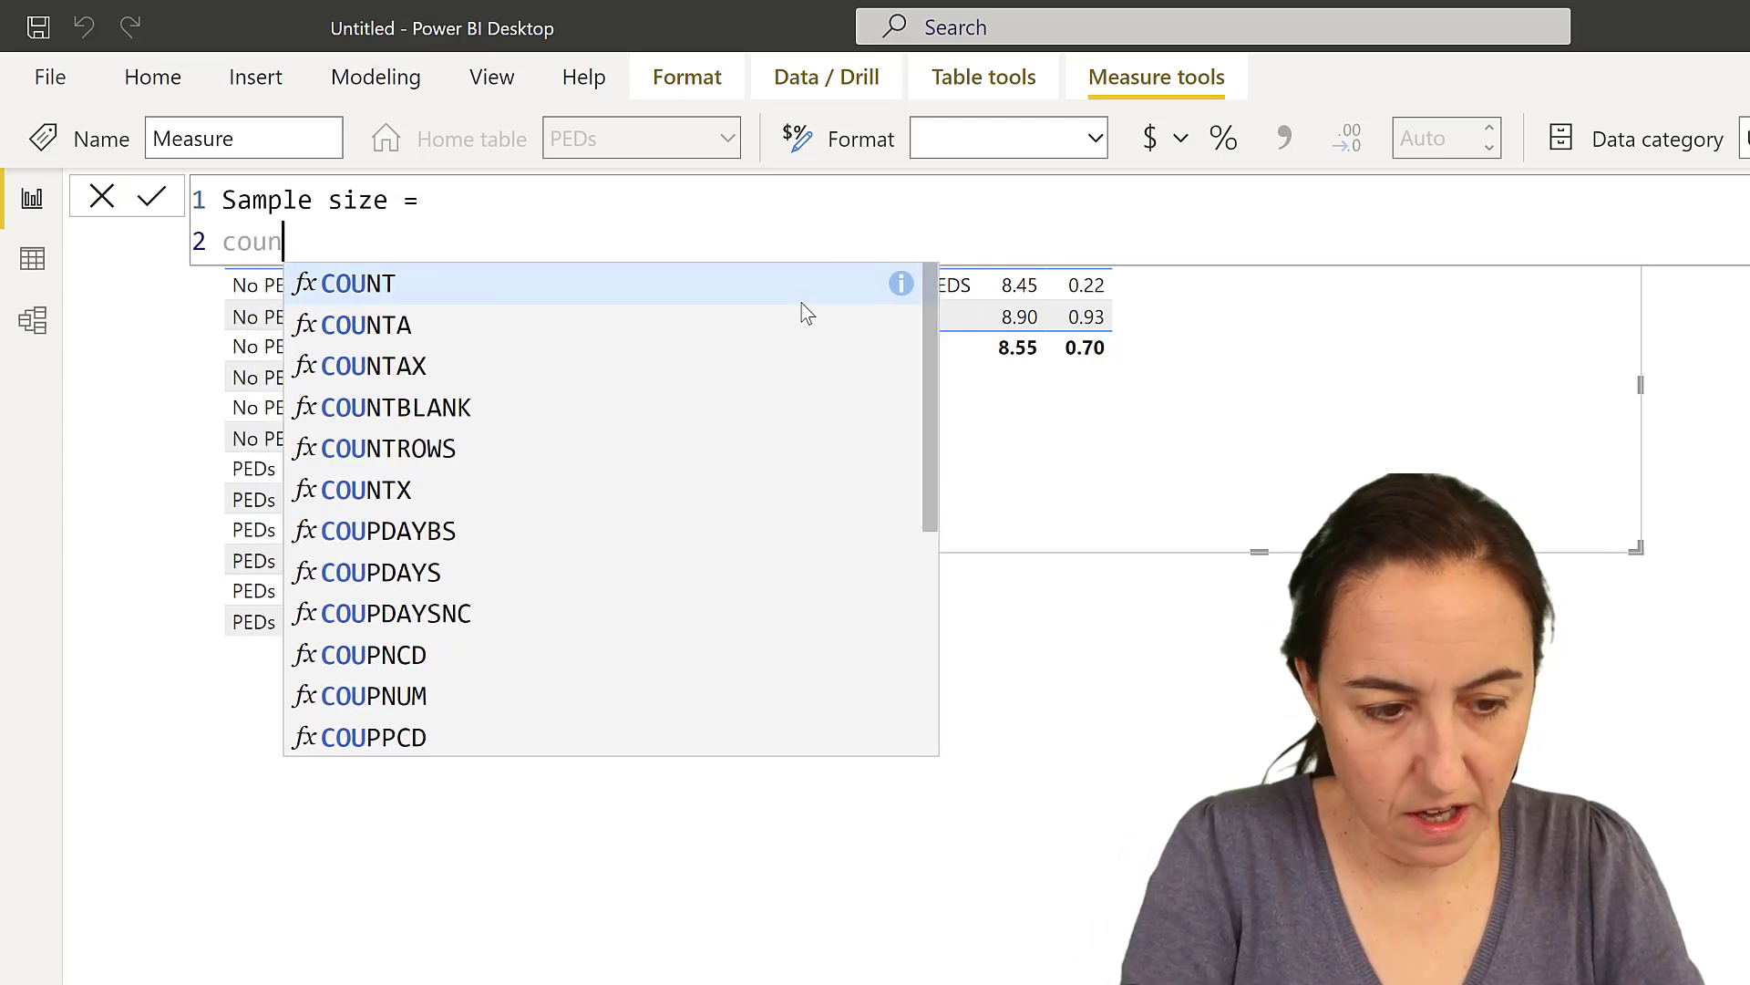
pyautogui.press('Down')
pyautogui.press('Down')
pyautogui.press('Down')
pyautogui.press('Tab')
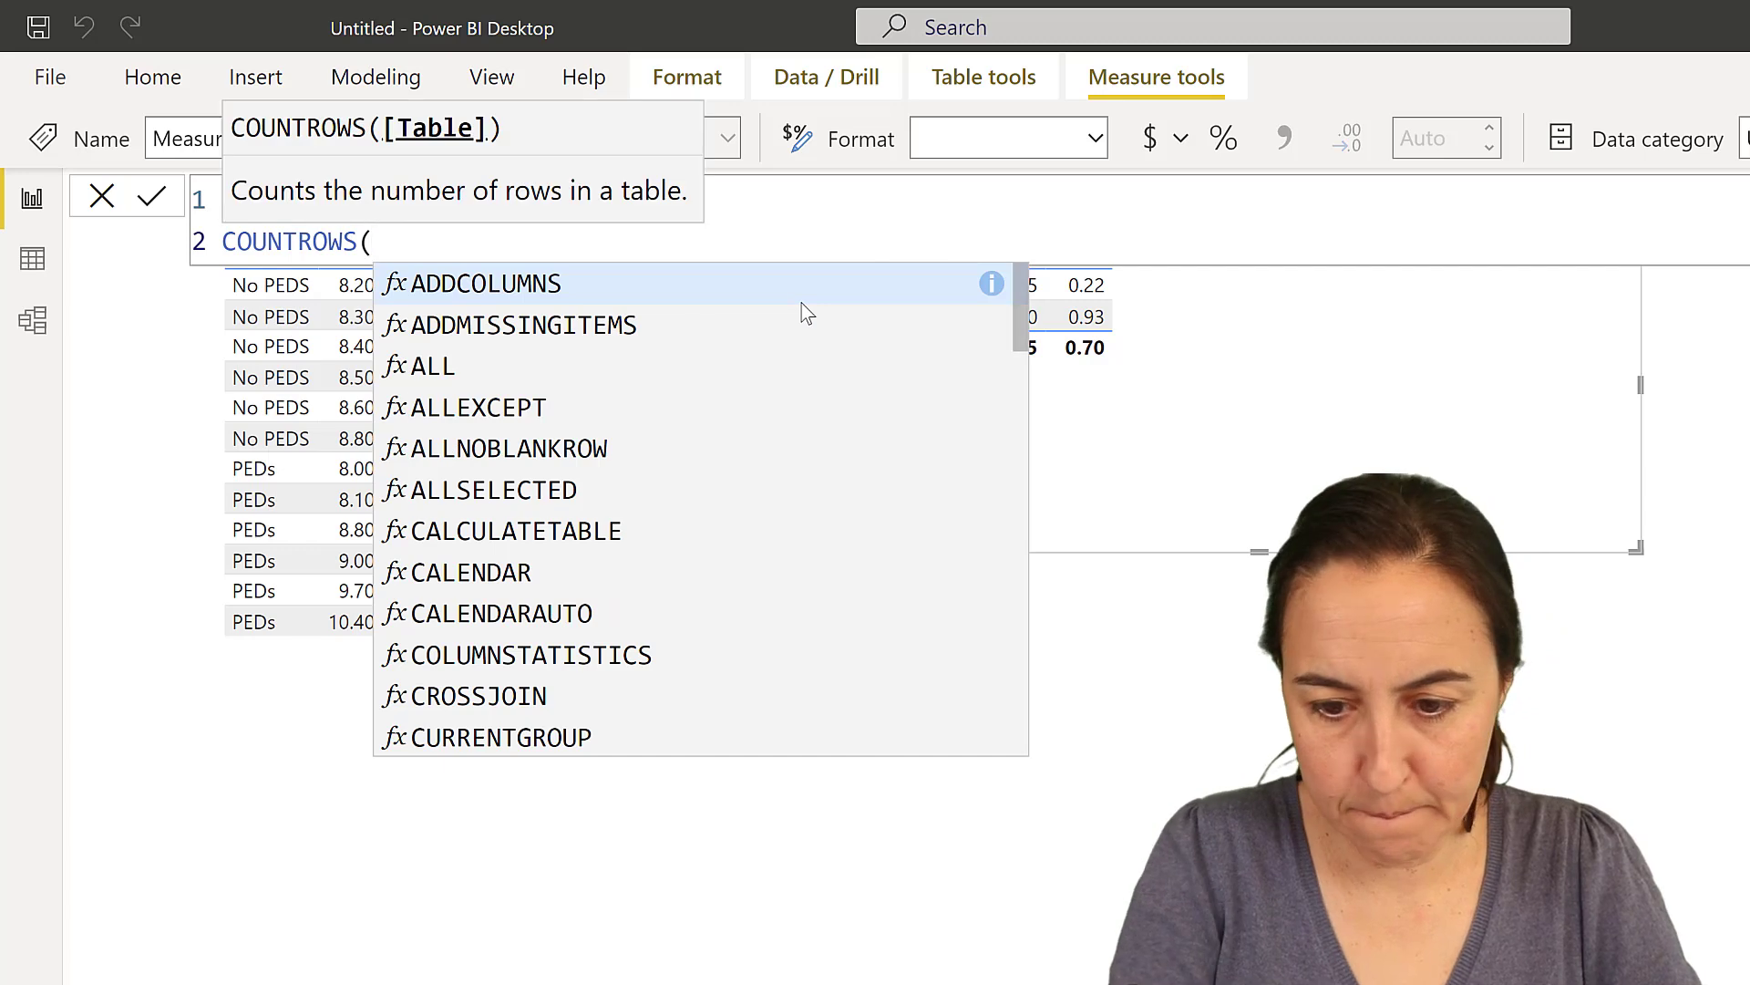
pyautogui.write('PEDs')
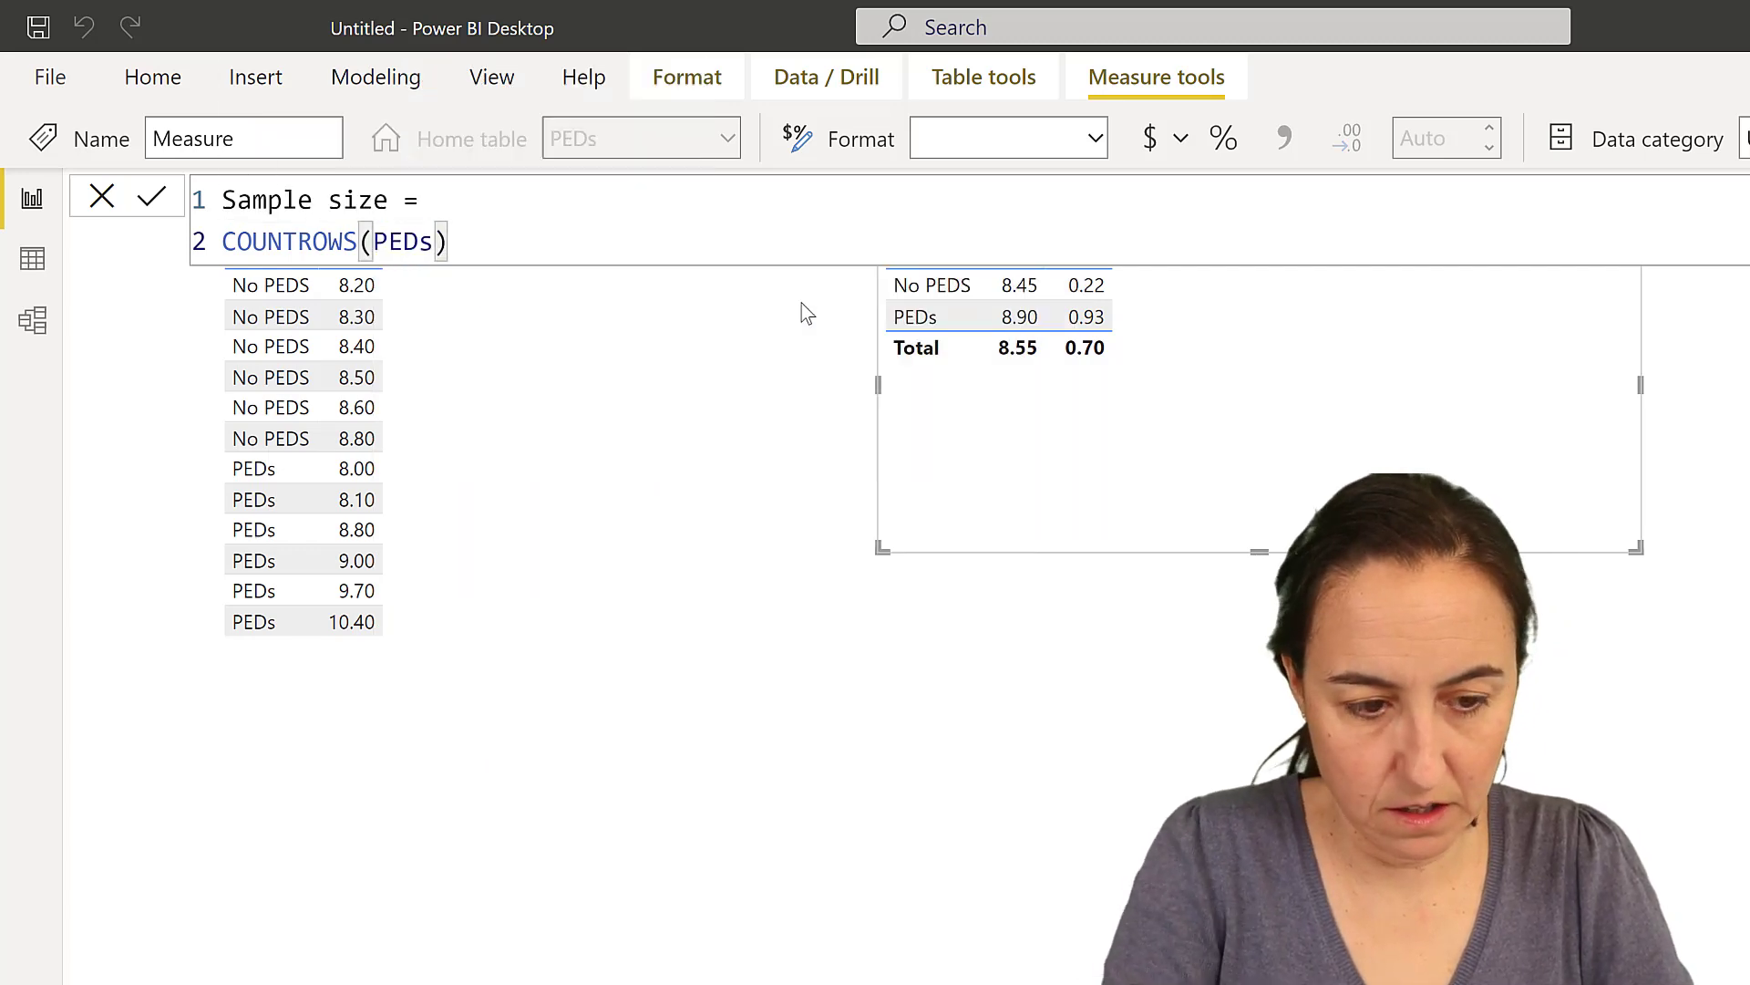
pyautogui.press('Return')
# Move the stats table lower and add Sample size to it (6, 6, total 12).
pyautogui.moveTo(1590, 536); pyautogui.dragTo(1592, 622)
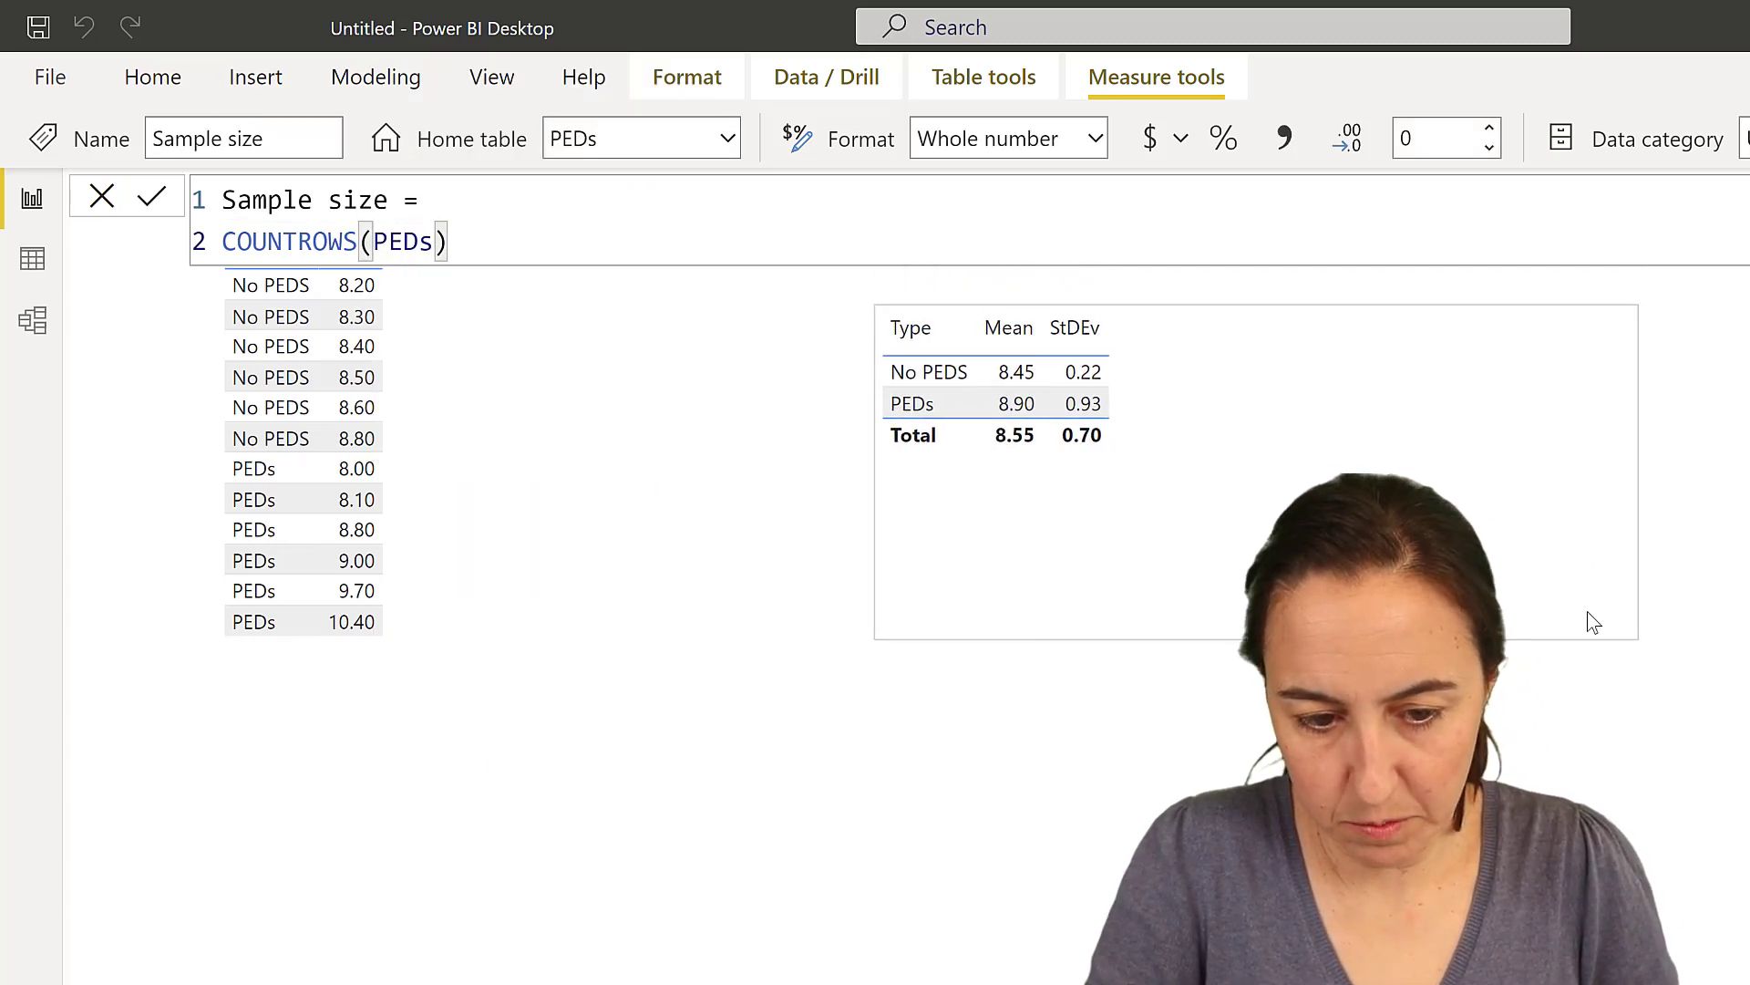
pyautogui.moveTo(1749, 410); pyautogui.dragTo(1143, 557)
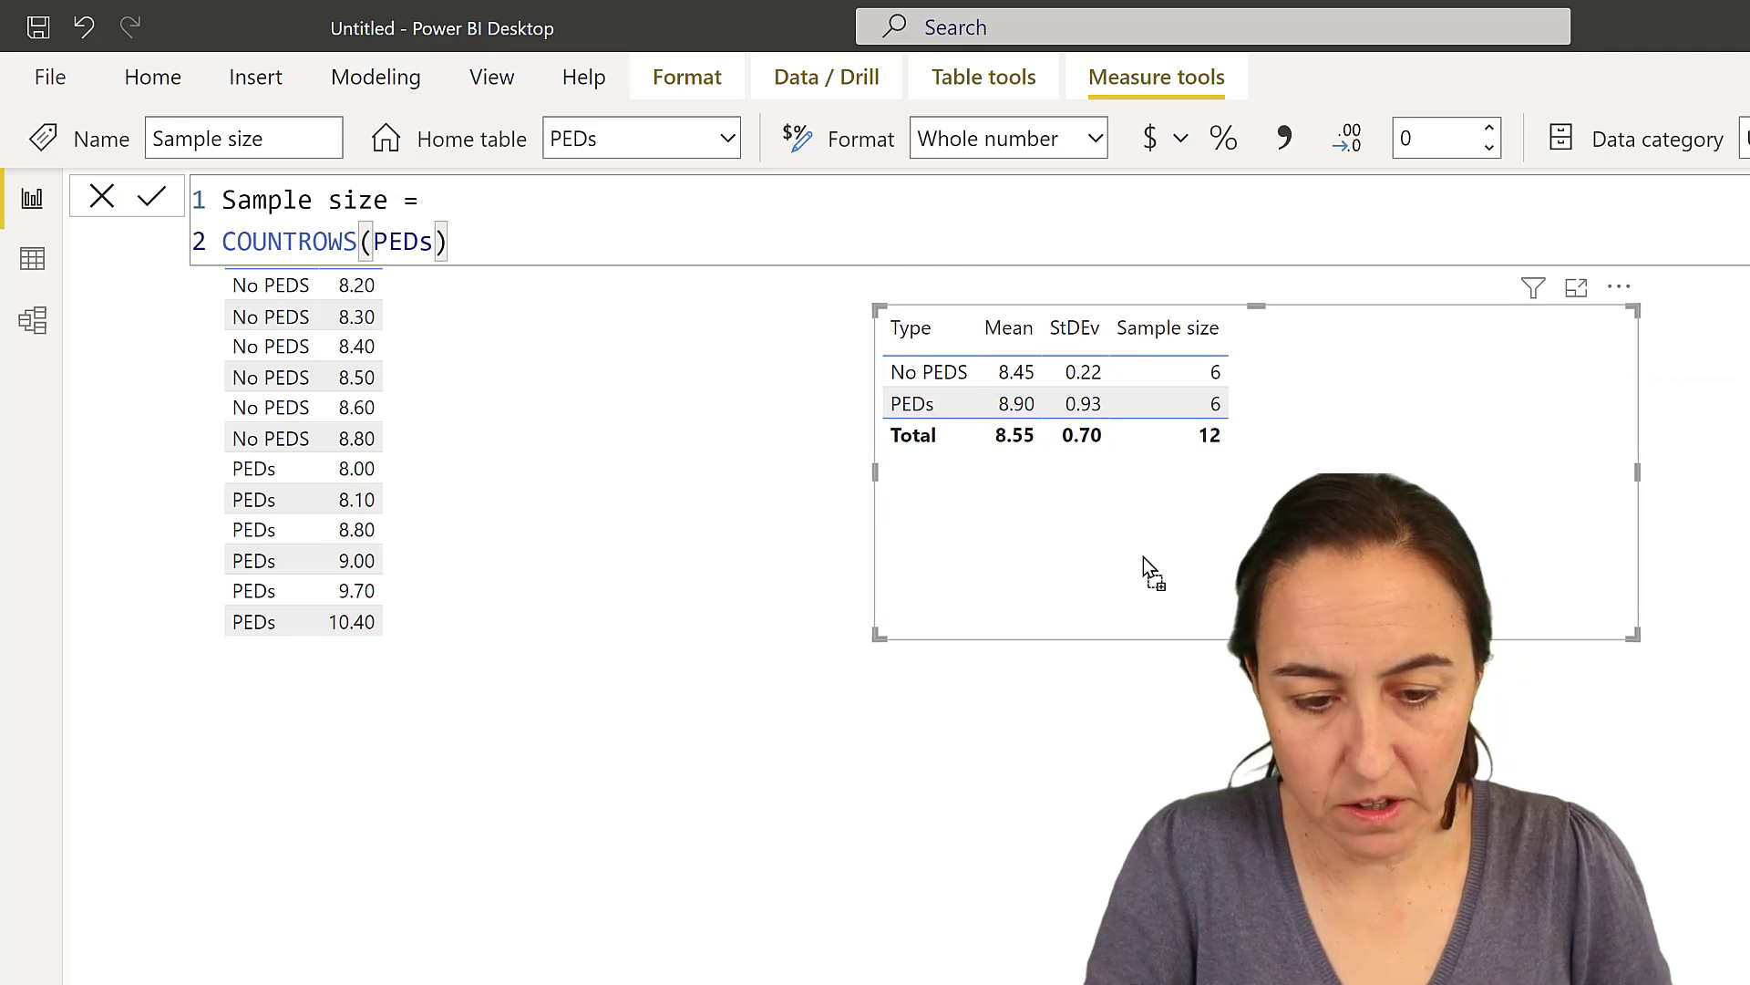
pyautogui.moveTo(1194, 409)
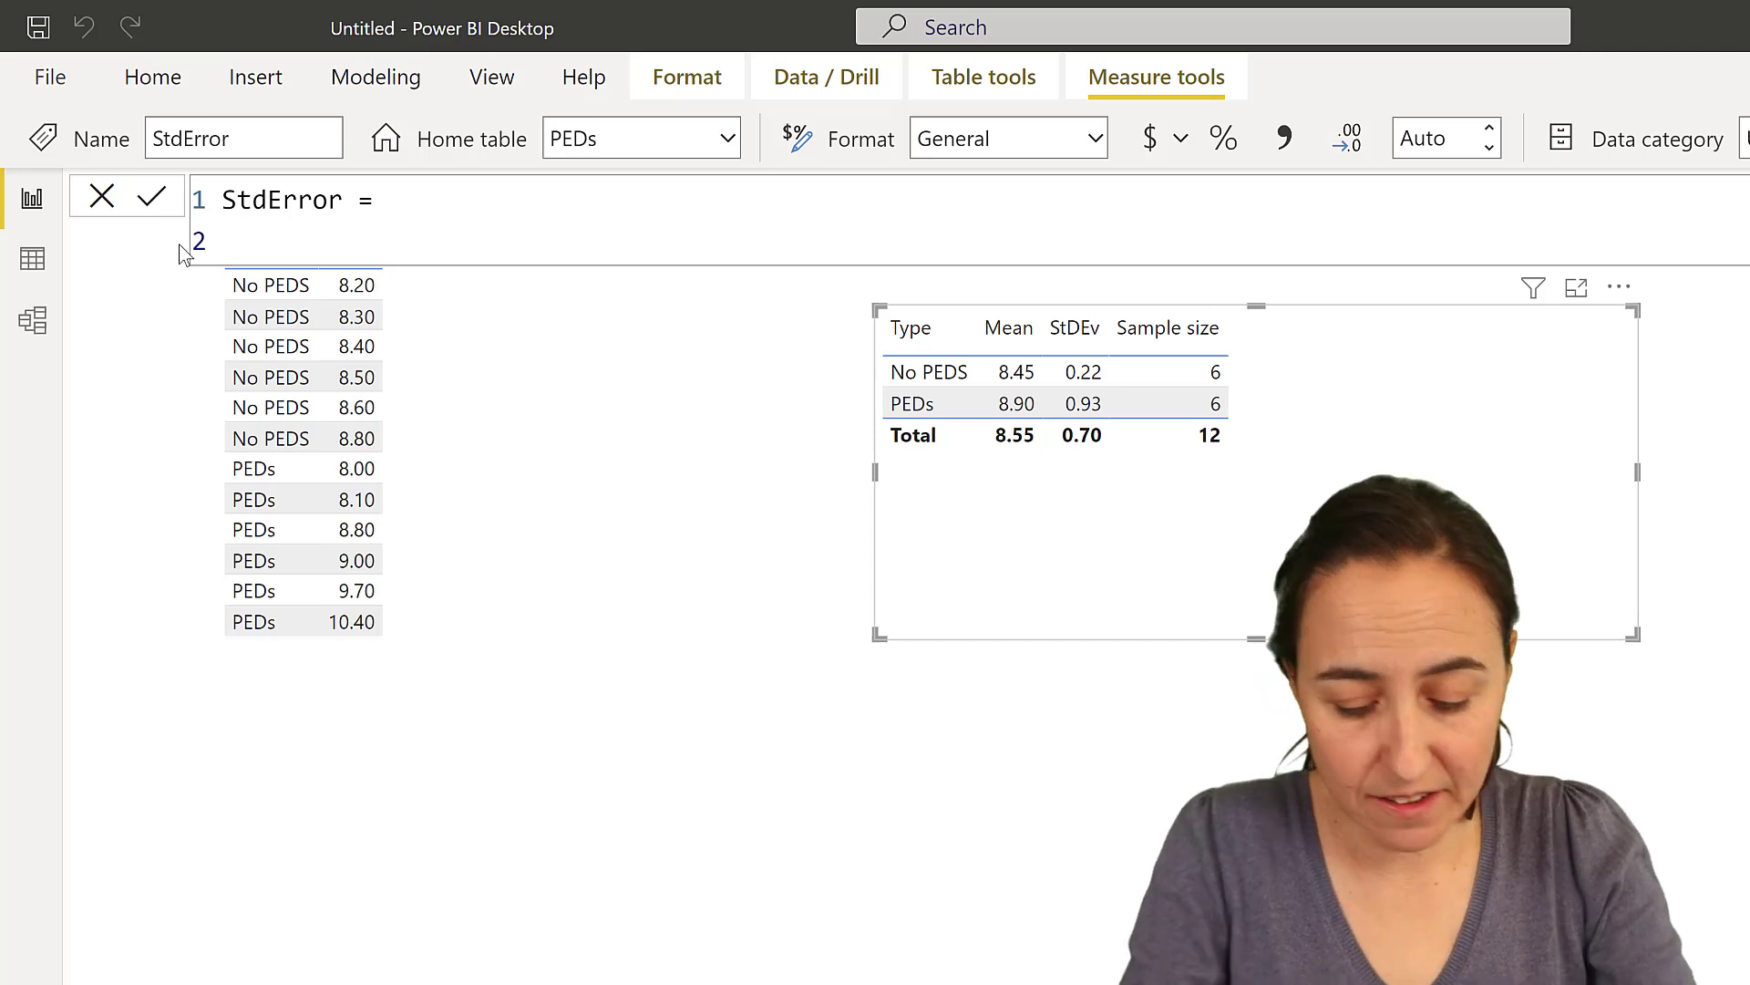
# Define StdError = DIVIDE([StDEv], SQRT([Sample size]))*2 and add it to the stats table.
pyautogui.write('divi')
pyautogui.press('Tab')
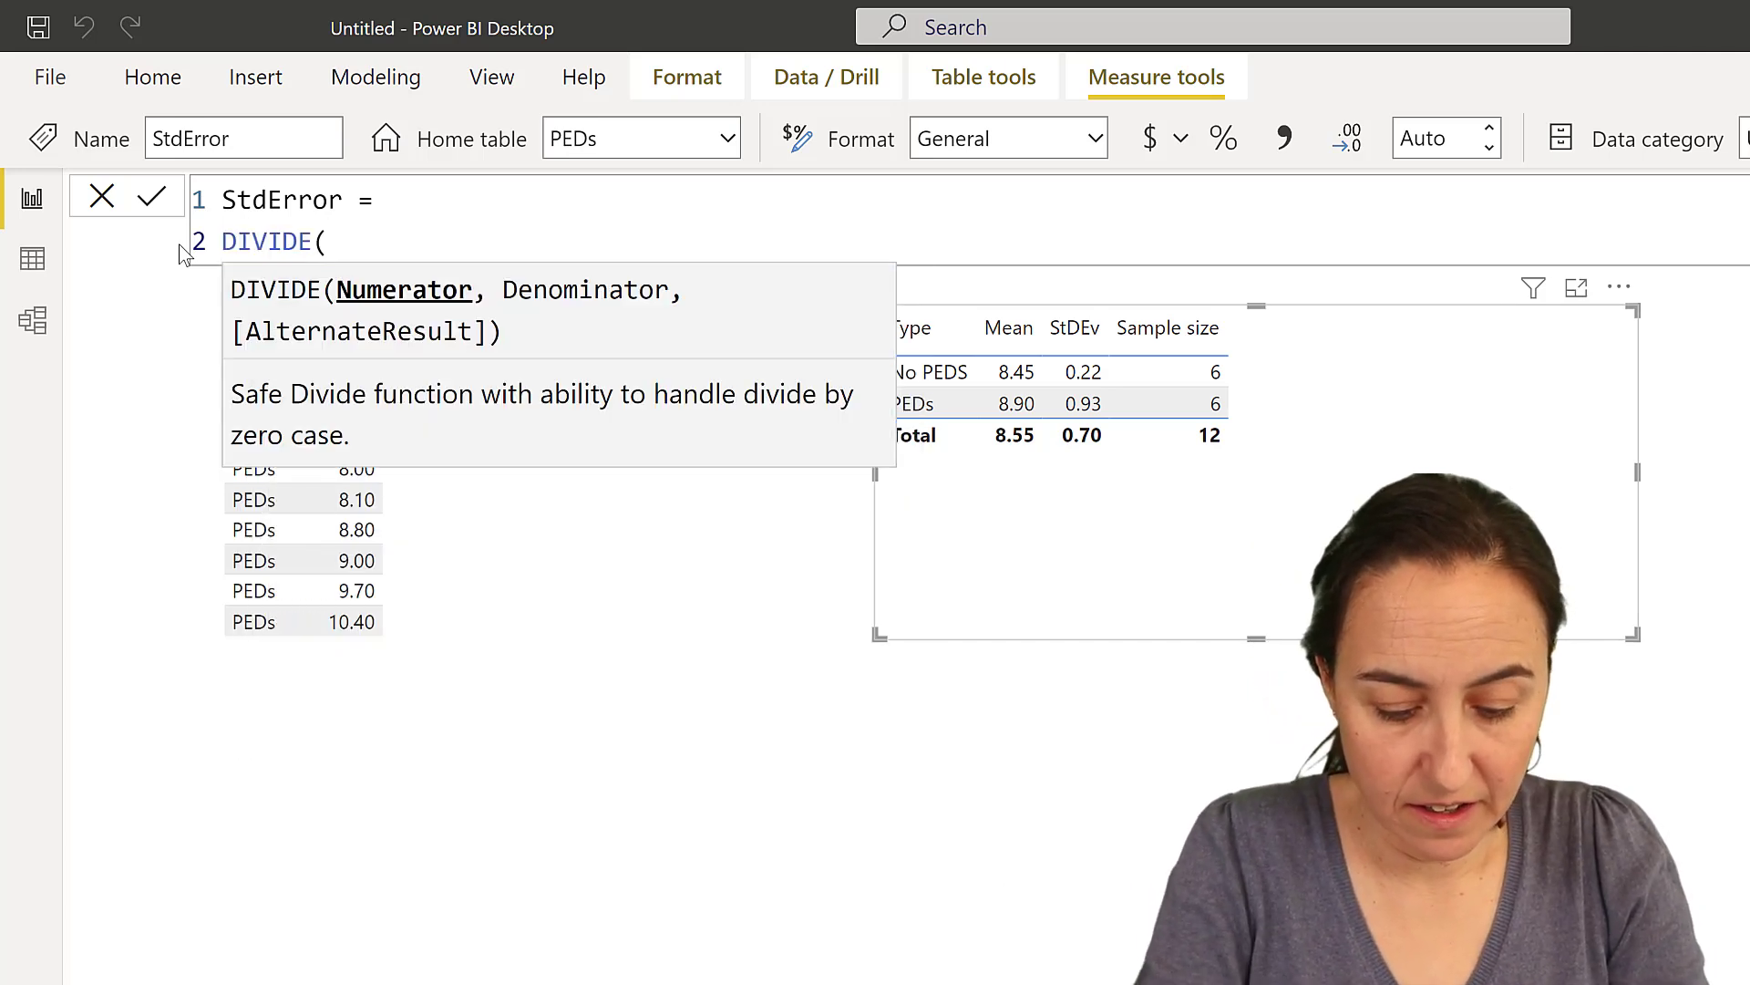
pyautogui.write('[st')
pyautogui.press('Tab')
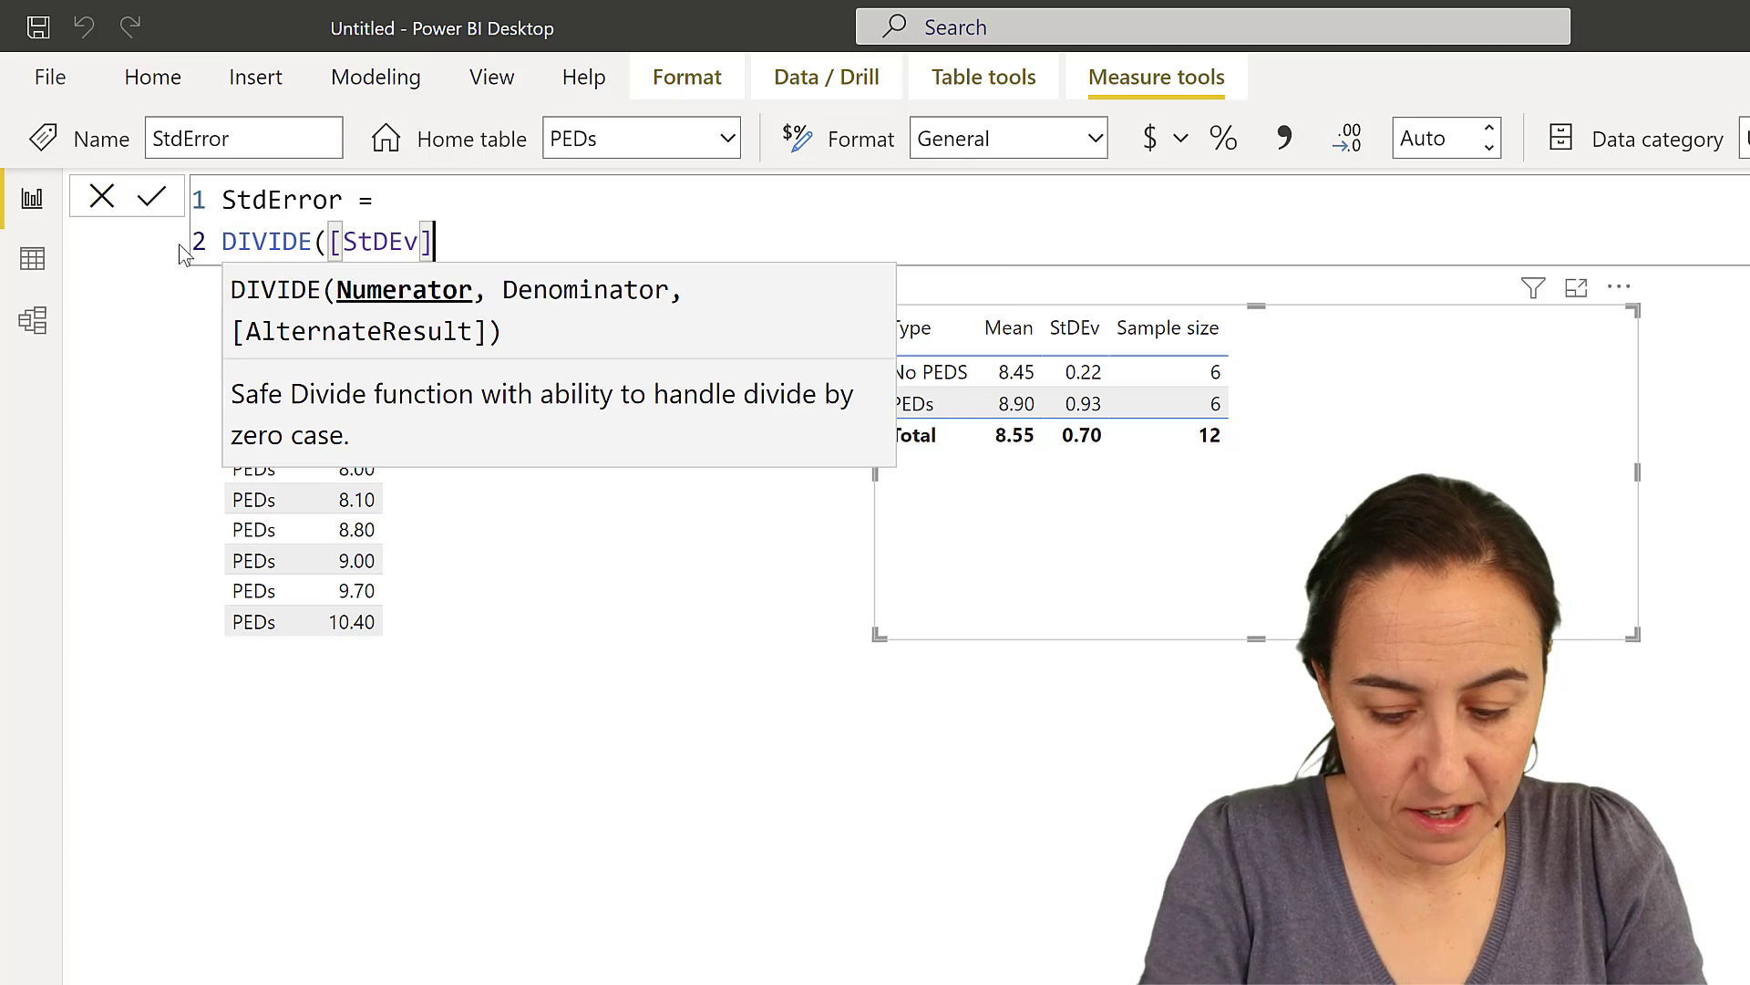
pyautogui.write(', sq')
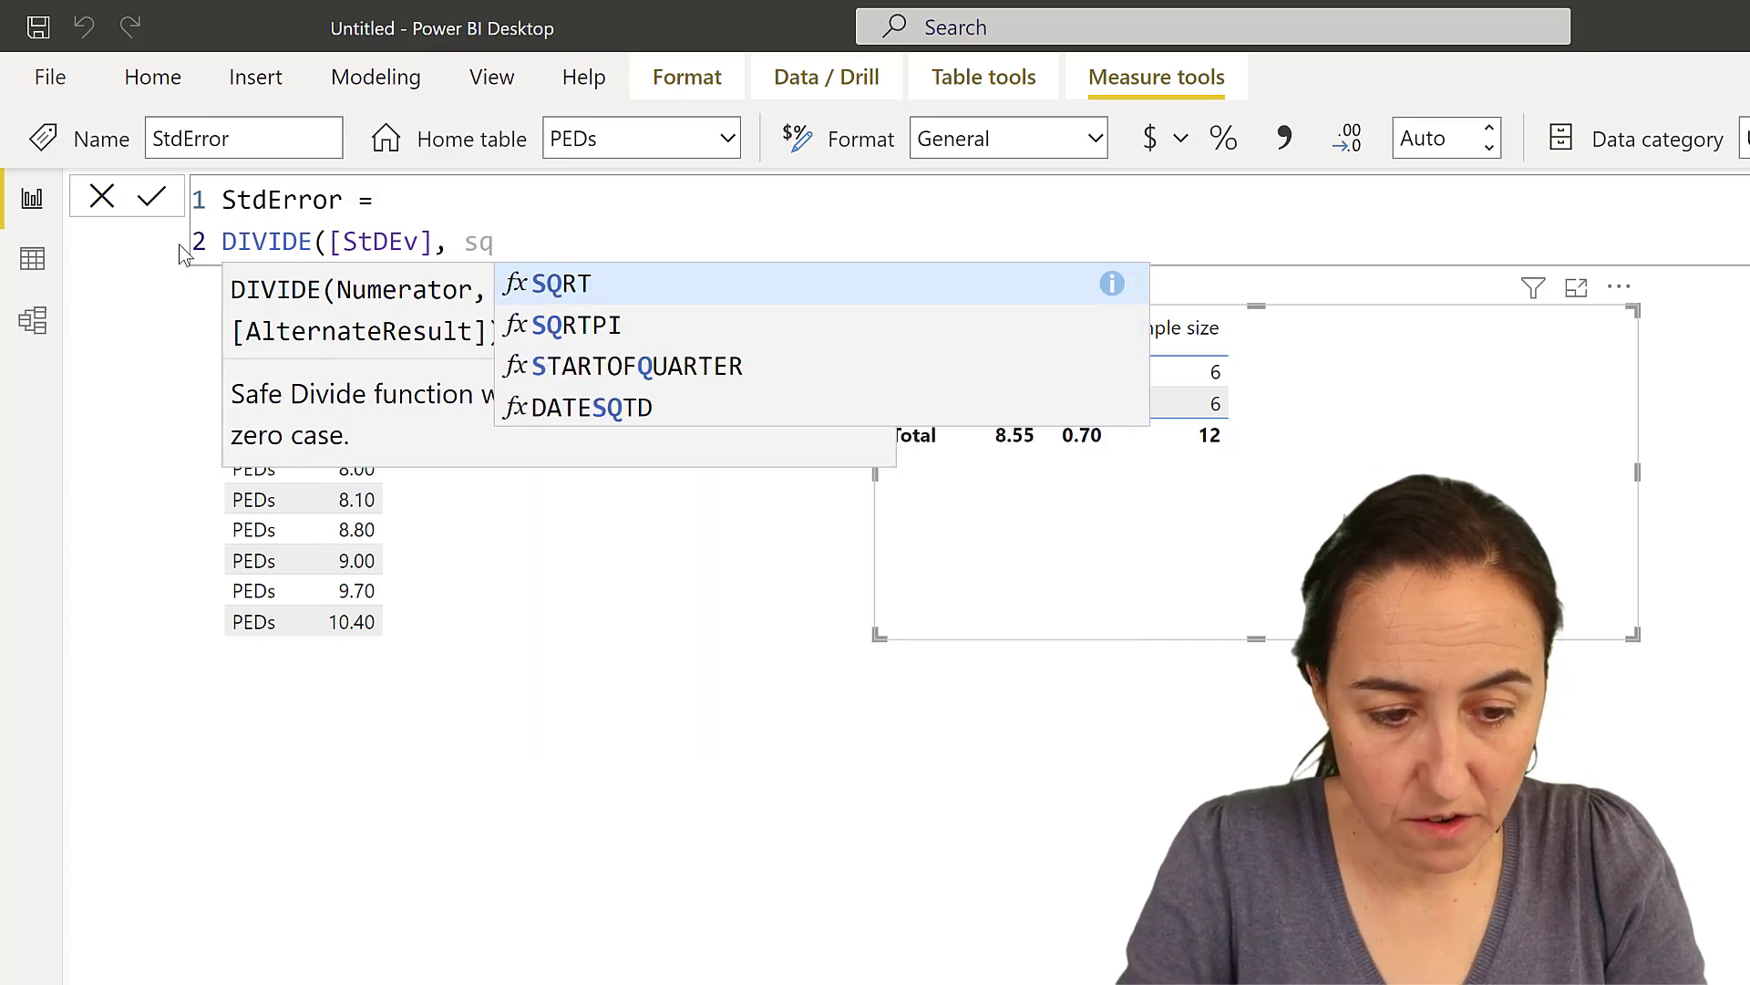
pyautogui.press('Tab')
pyautogui.write('[a')
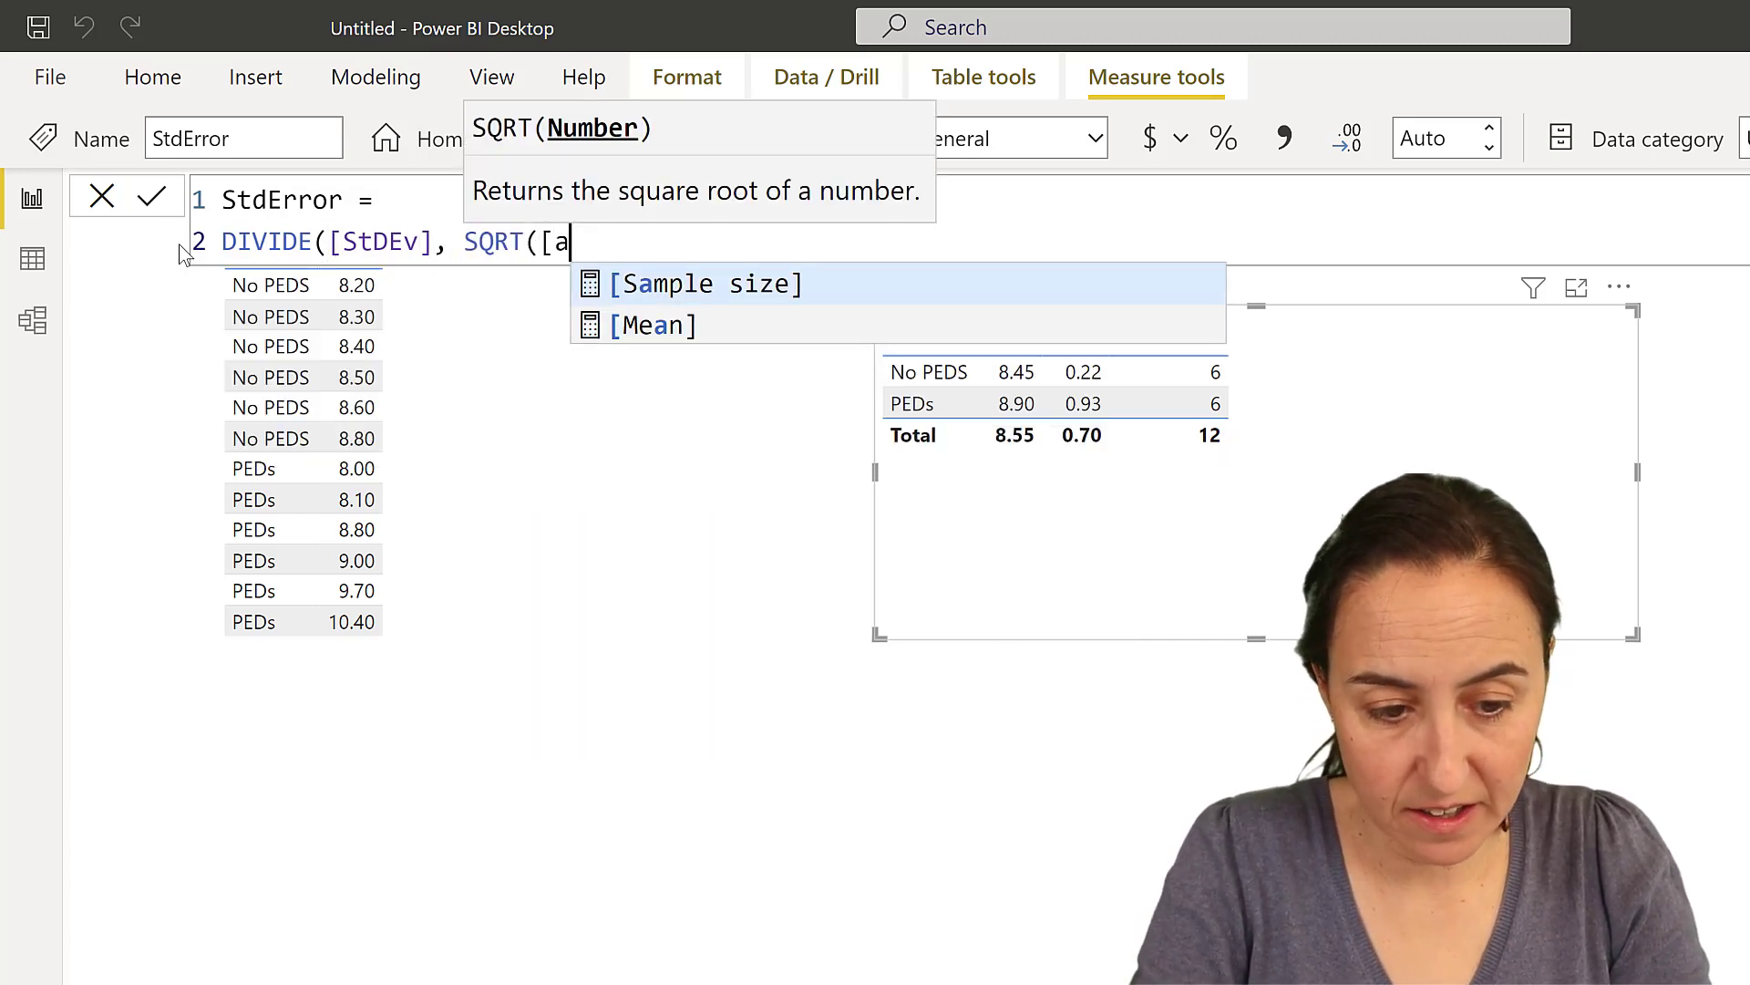
pyautogui.press('Tab')
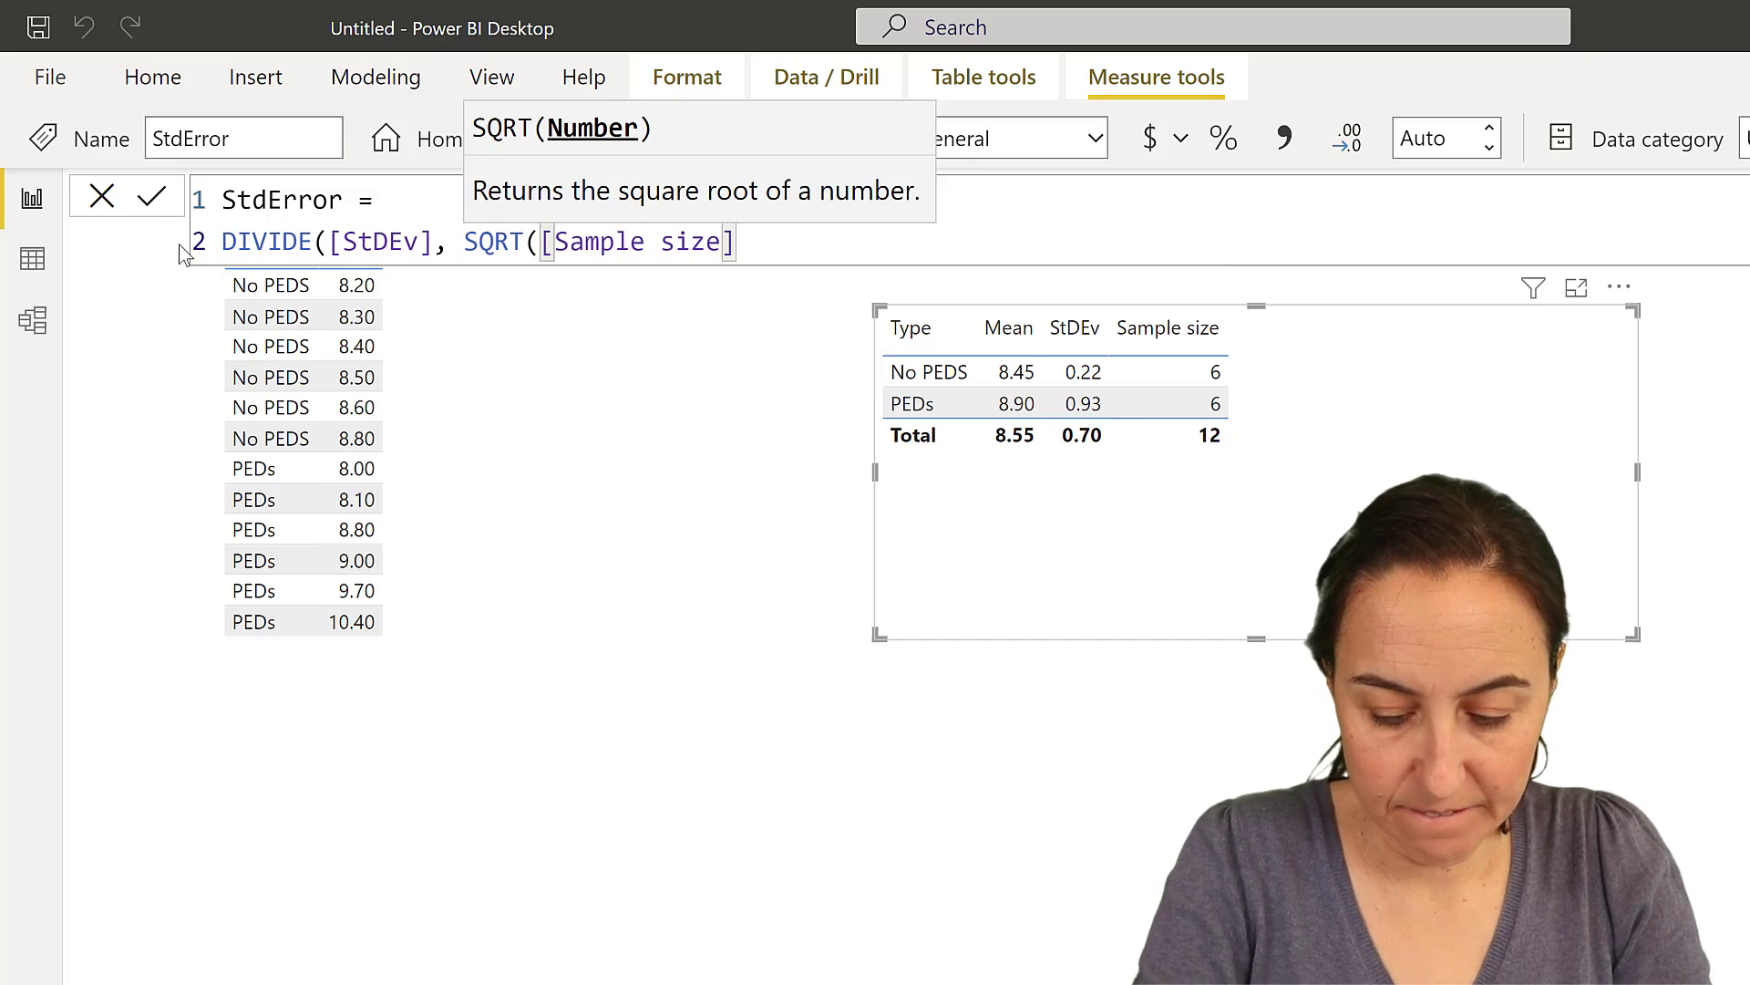
pyautogui.write('))*2')
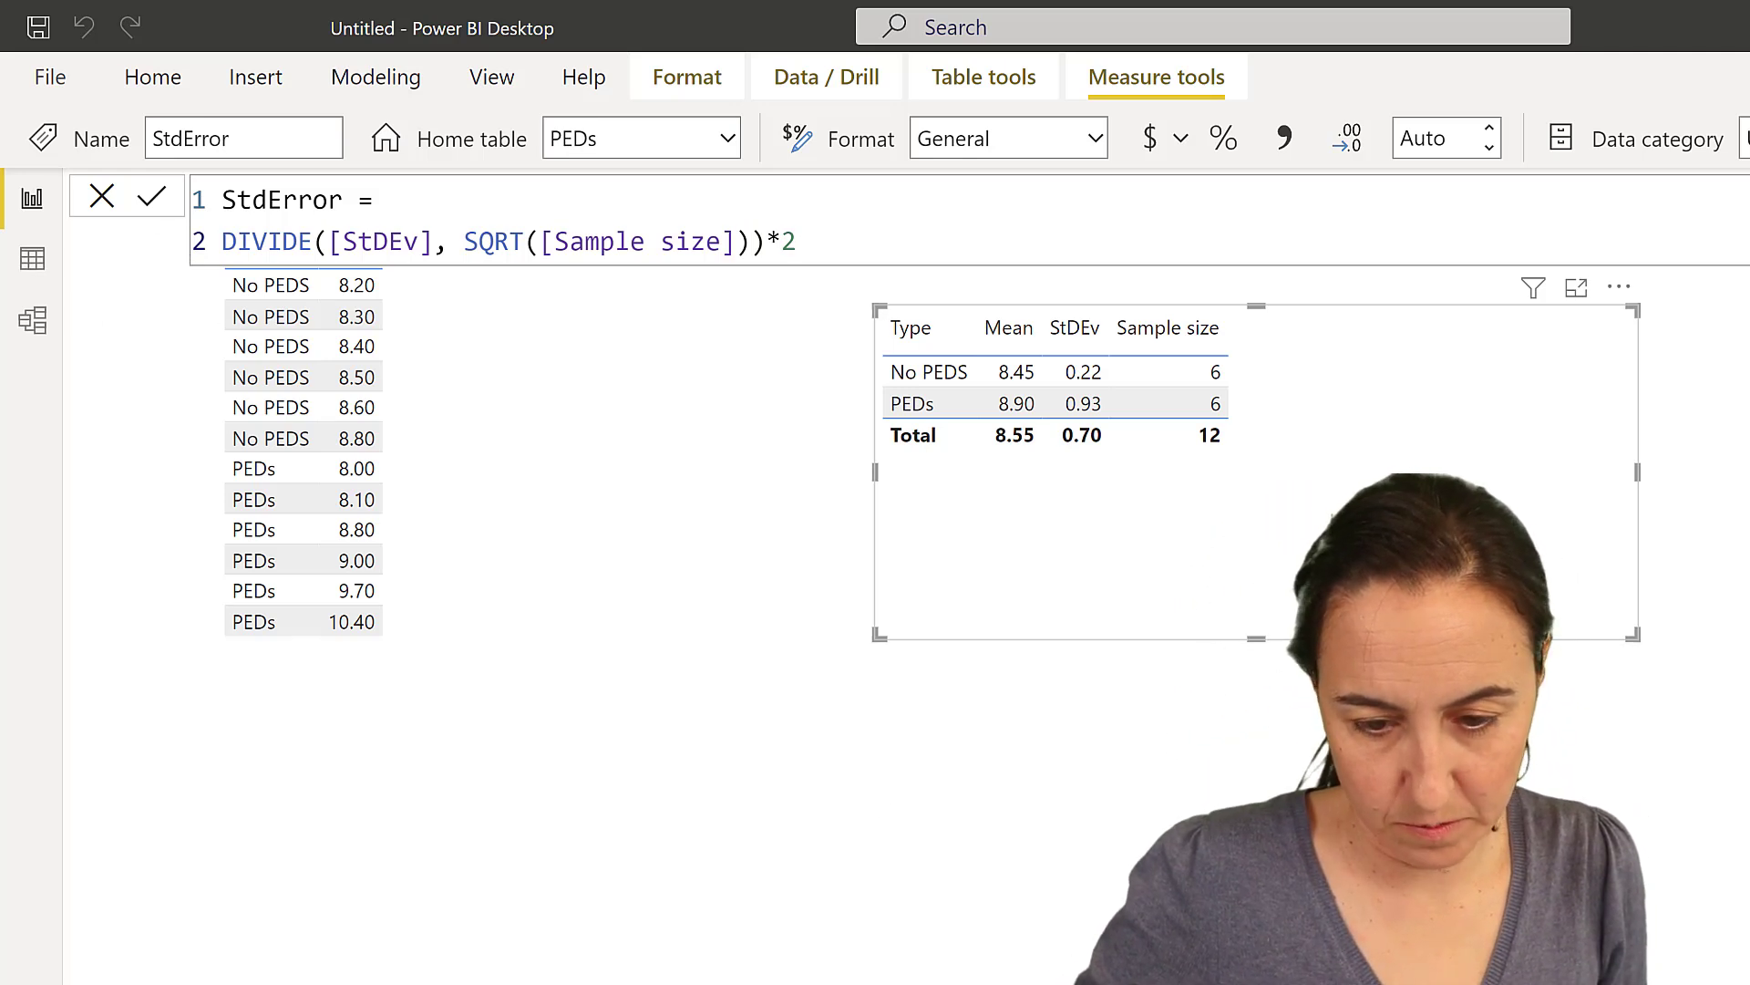
pyautogui.moveTo(1733, 434); pyautogui.dragTo(1299, 403)
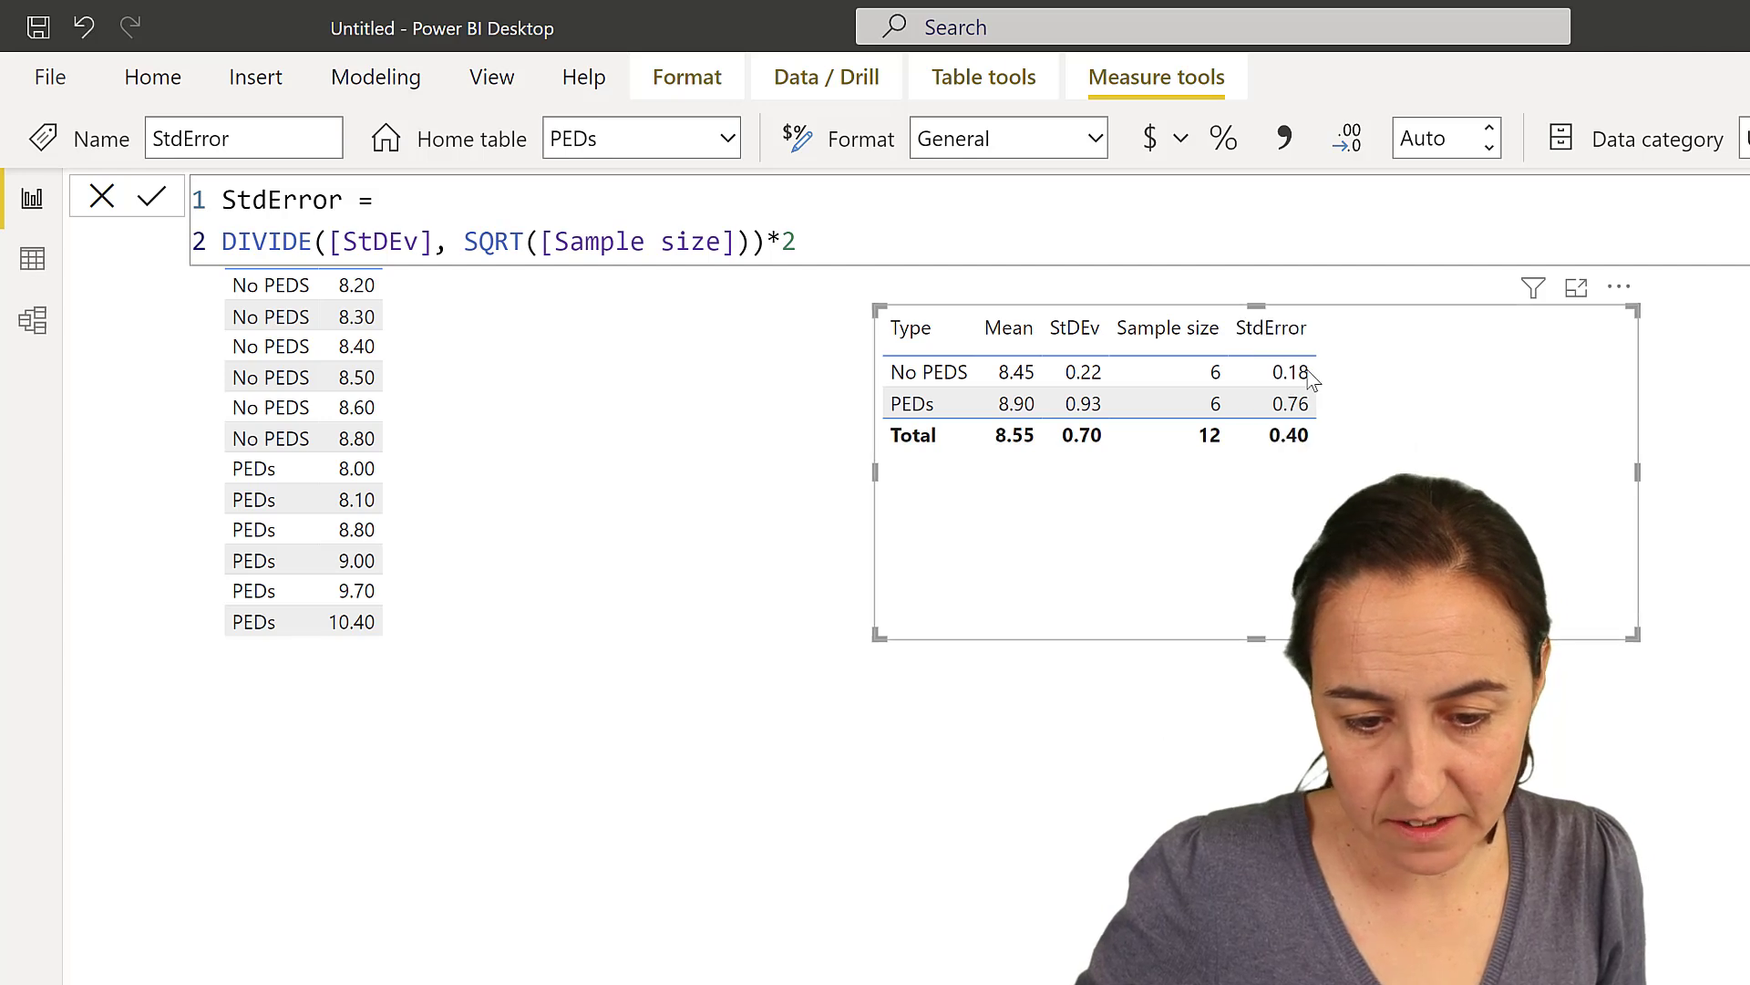
pyautogui.click(1415, 449)
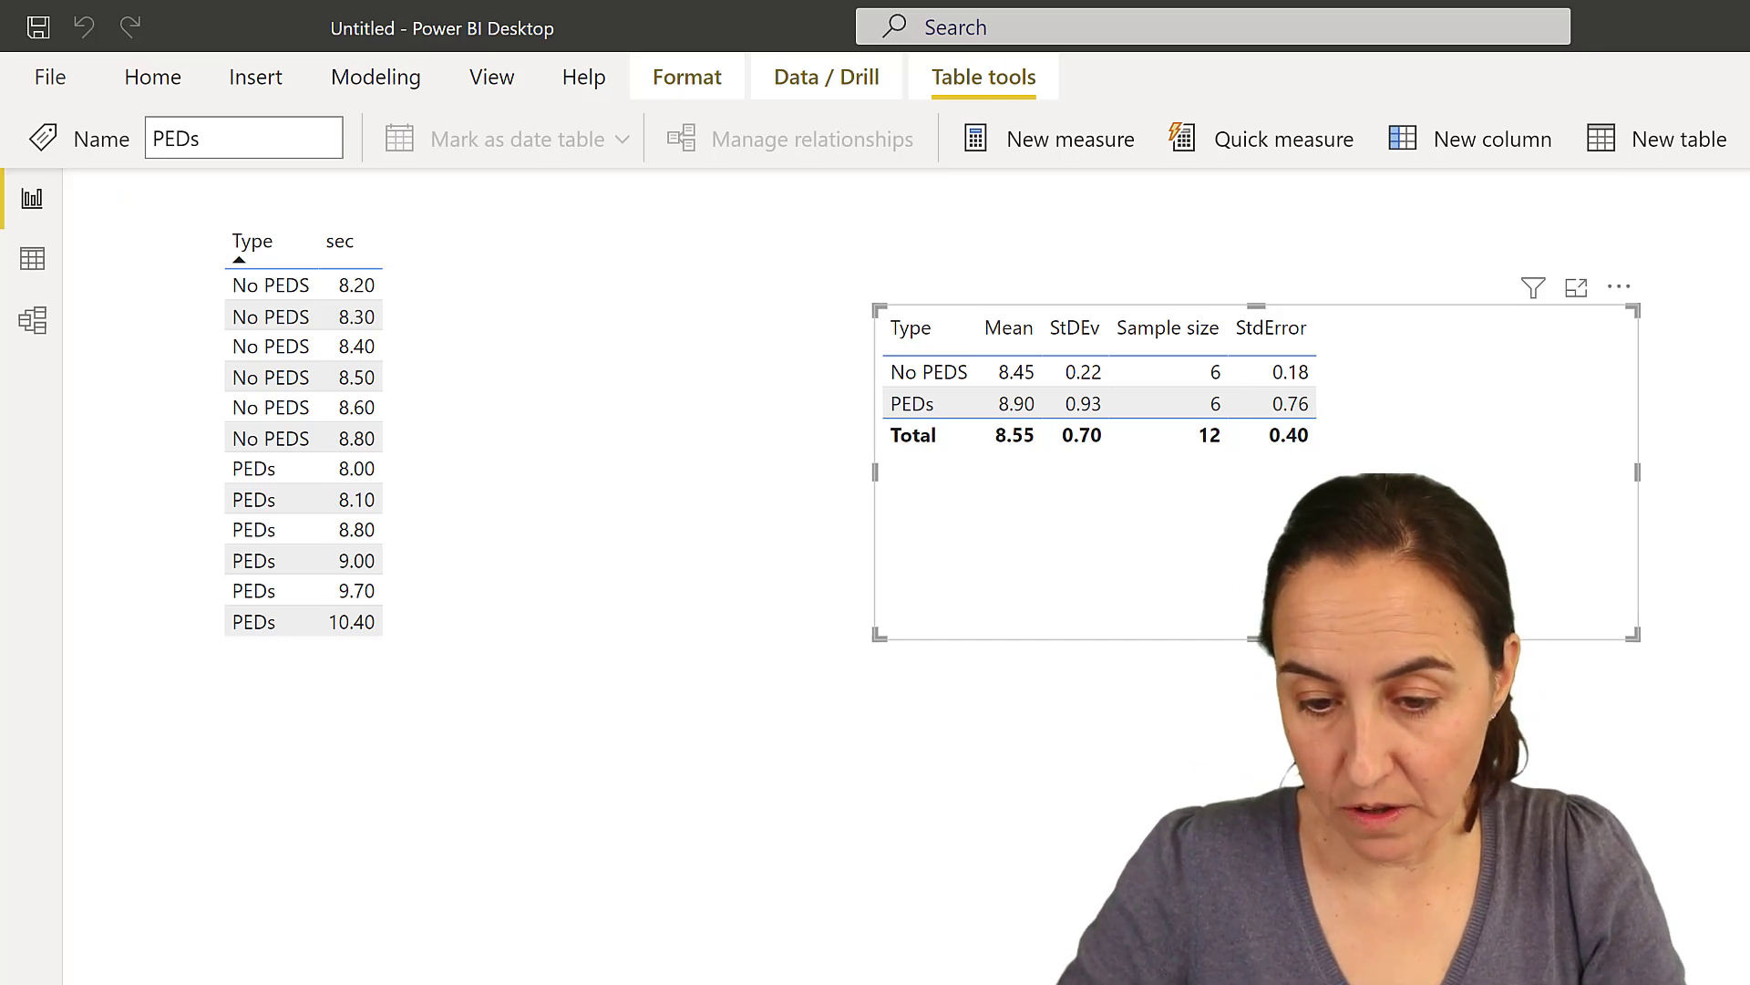
# Create Upper limit = [Mean]+[StdError] and add it to the stats table (8.63, 9.66, 8.95).
pyautogui.click(1071, 138)
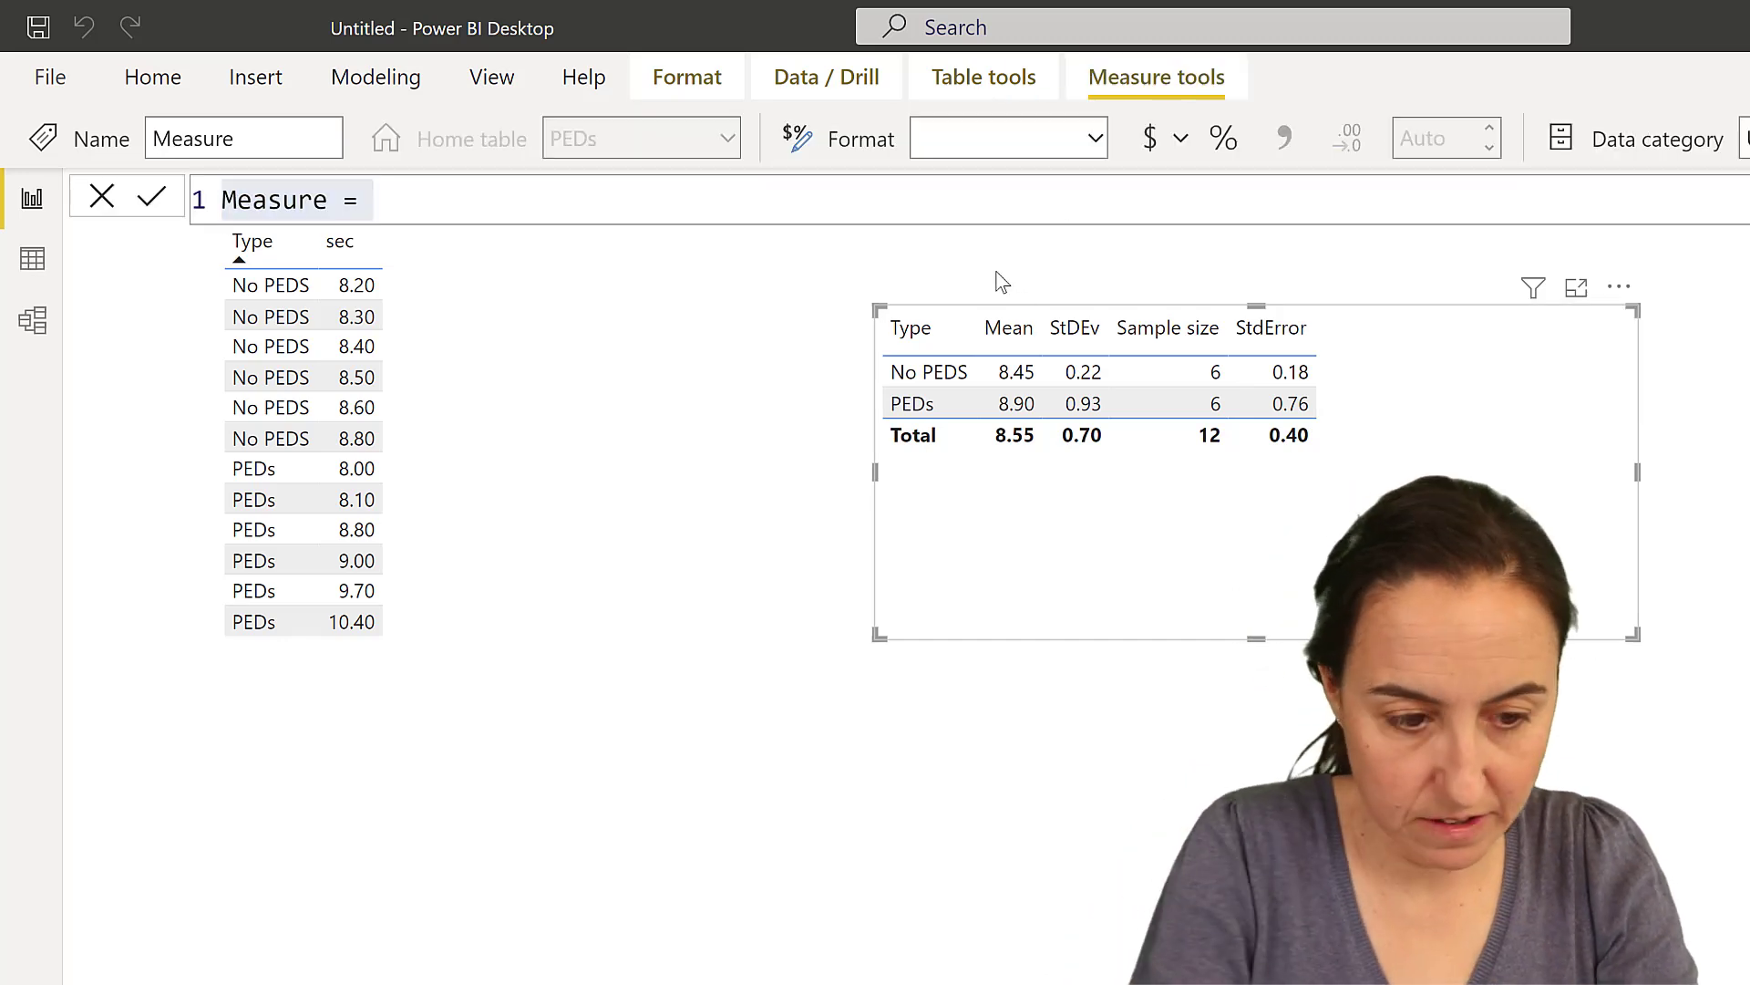
pyautogui.moveTo(423, 206); pyautogui.dragTo(195, 182)
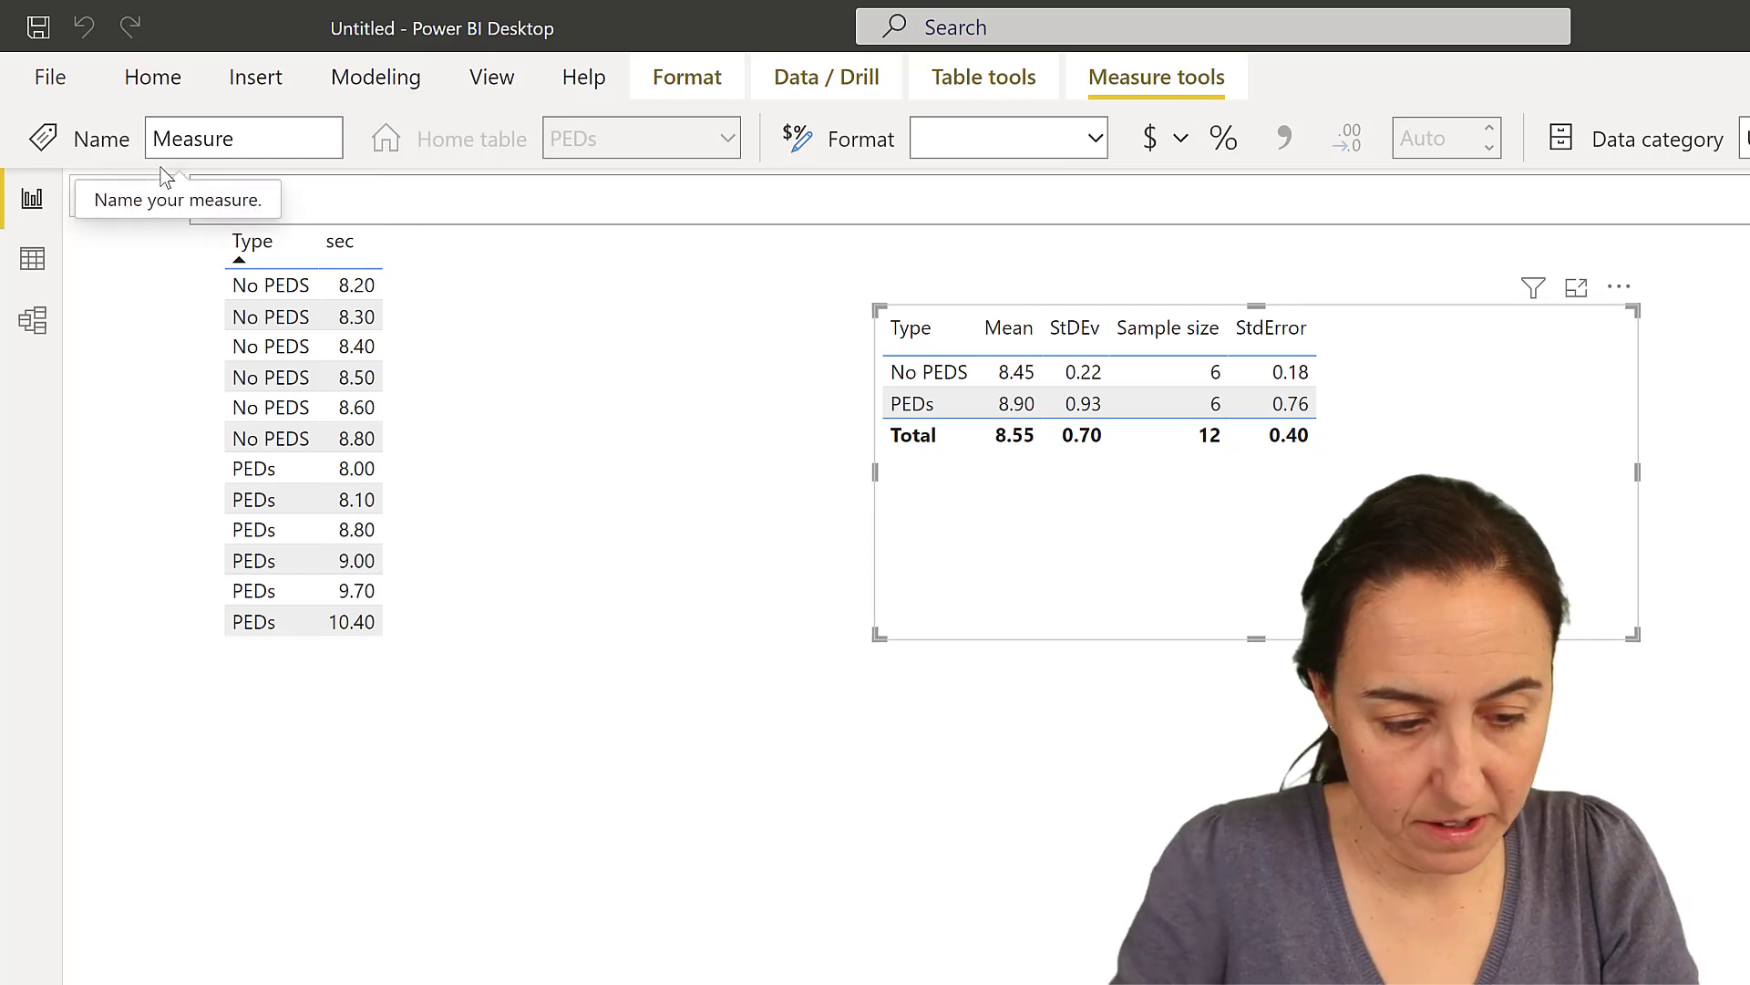
pyautogui.write('Upper li')
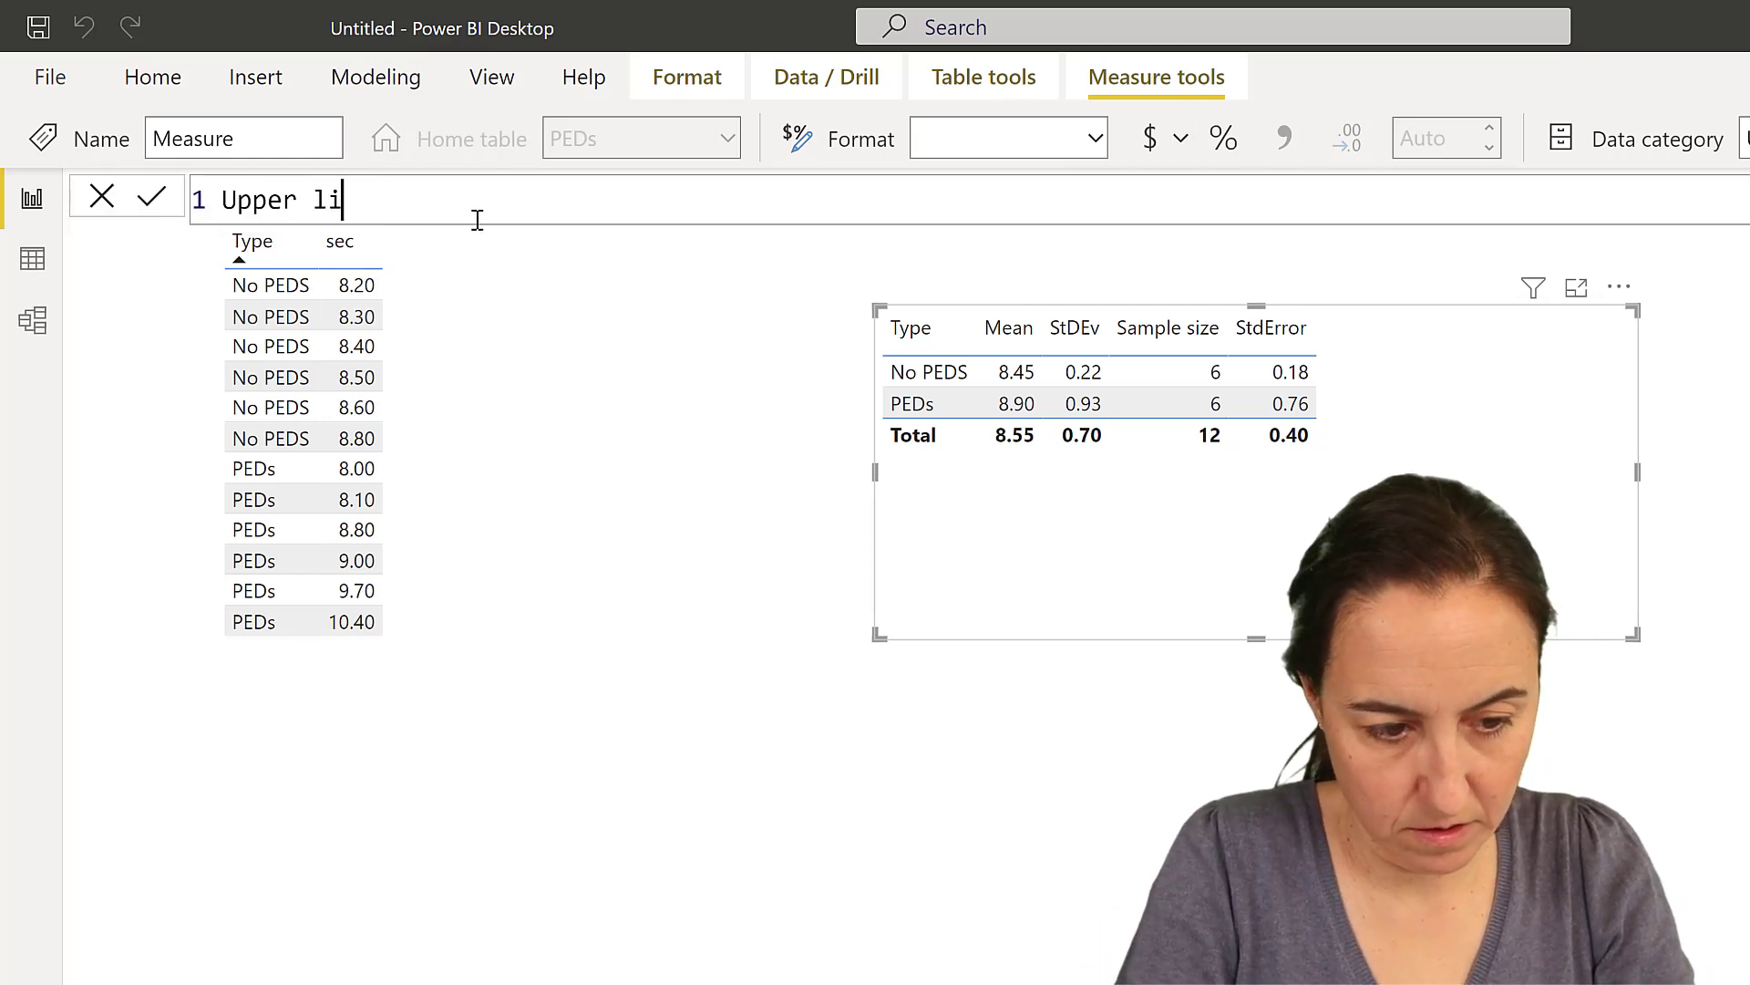
pyautogui.write('mit =')
pyautogui.hotkey('shift', 'Return')
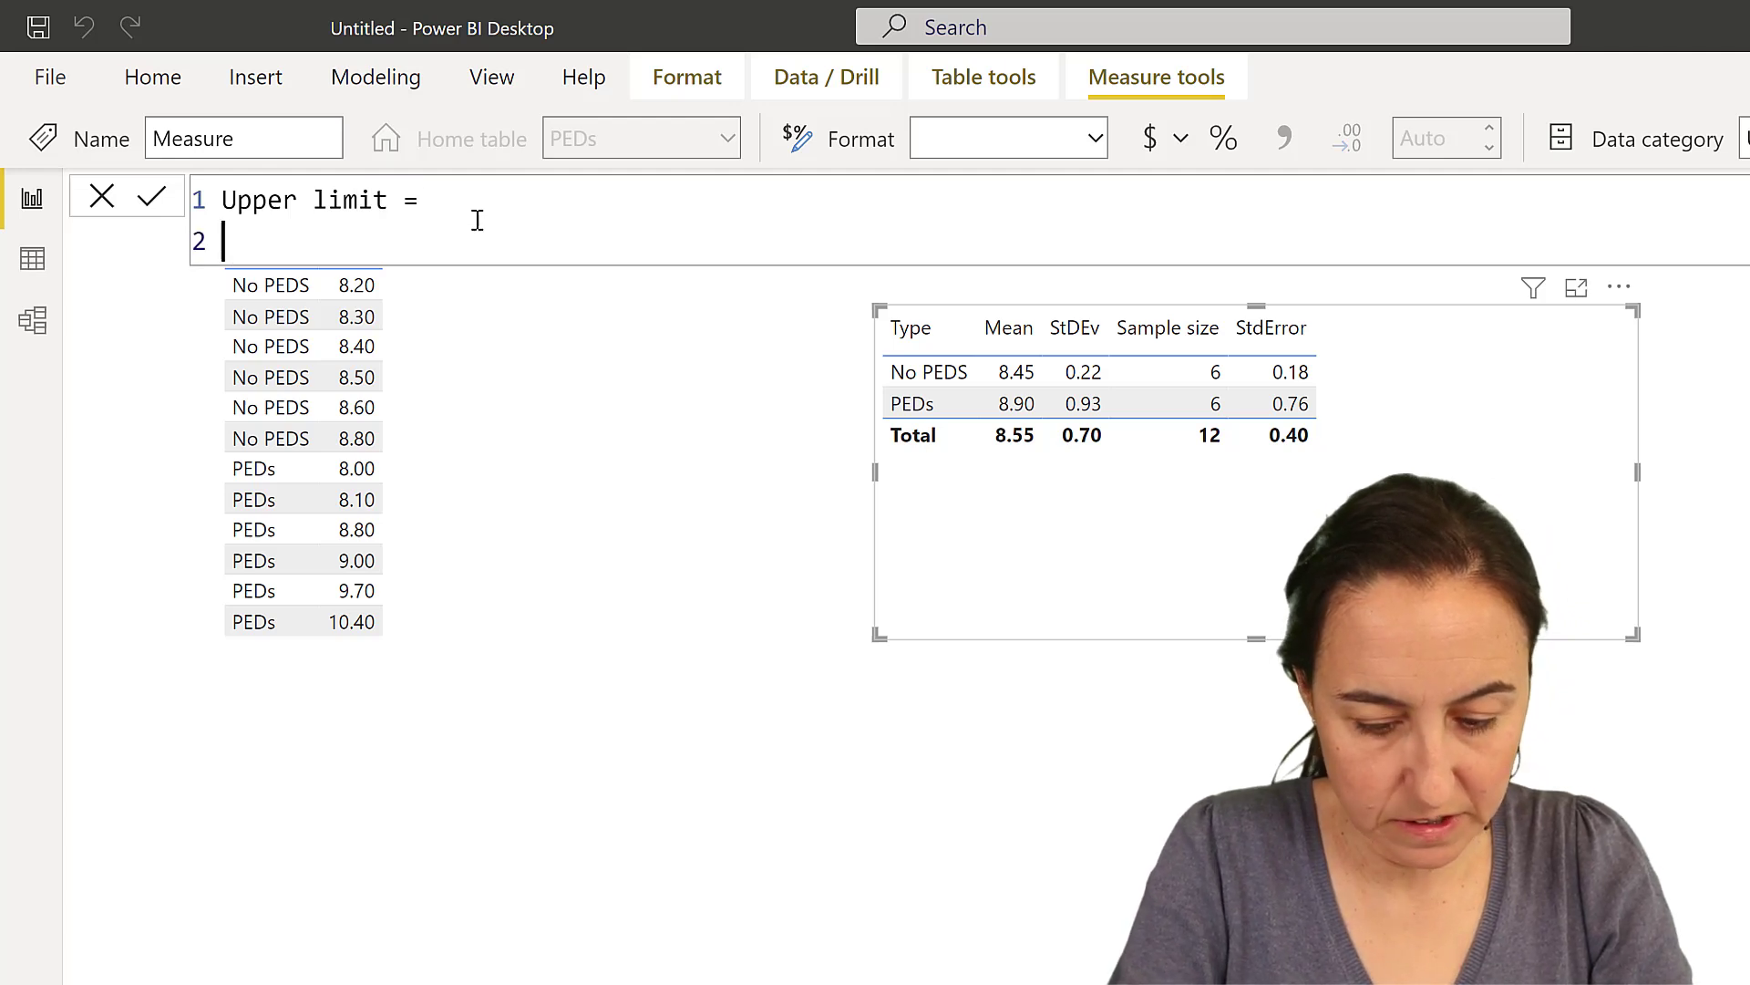
pyautogui.write('[e')
pyautogui.press('Tab')
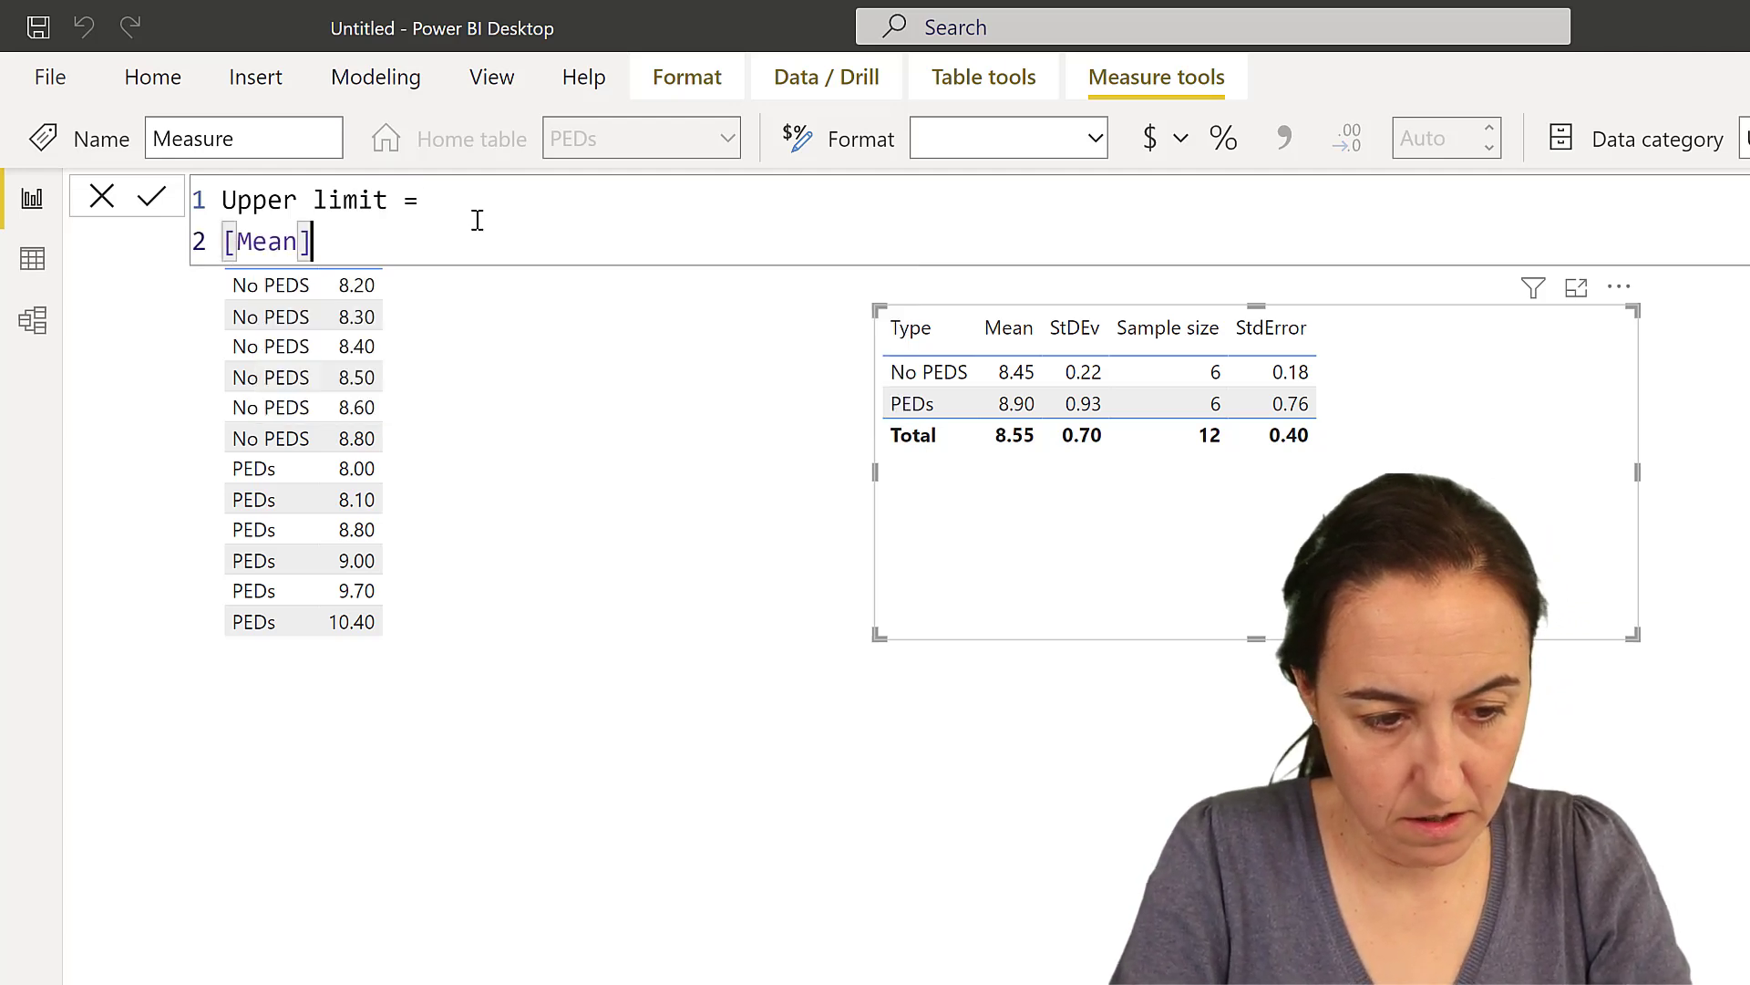
pyautogui.write('+stta')
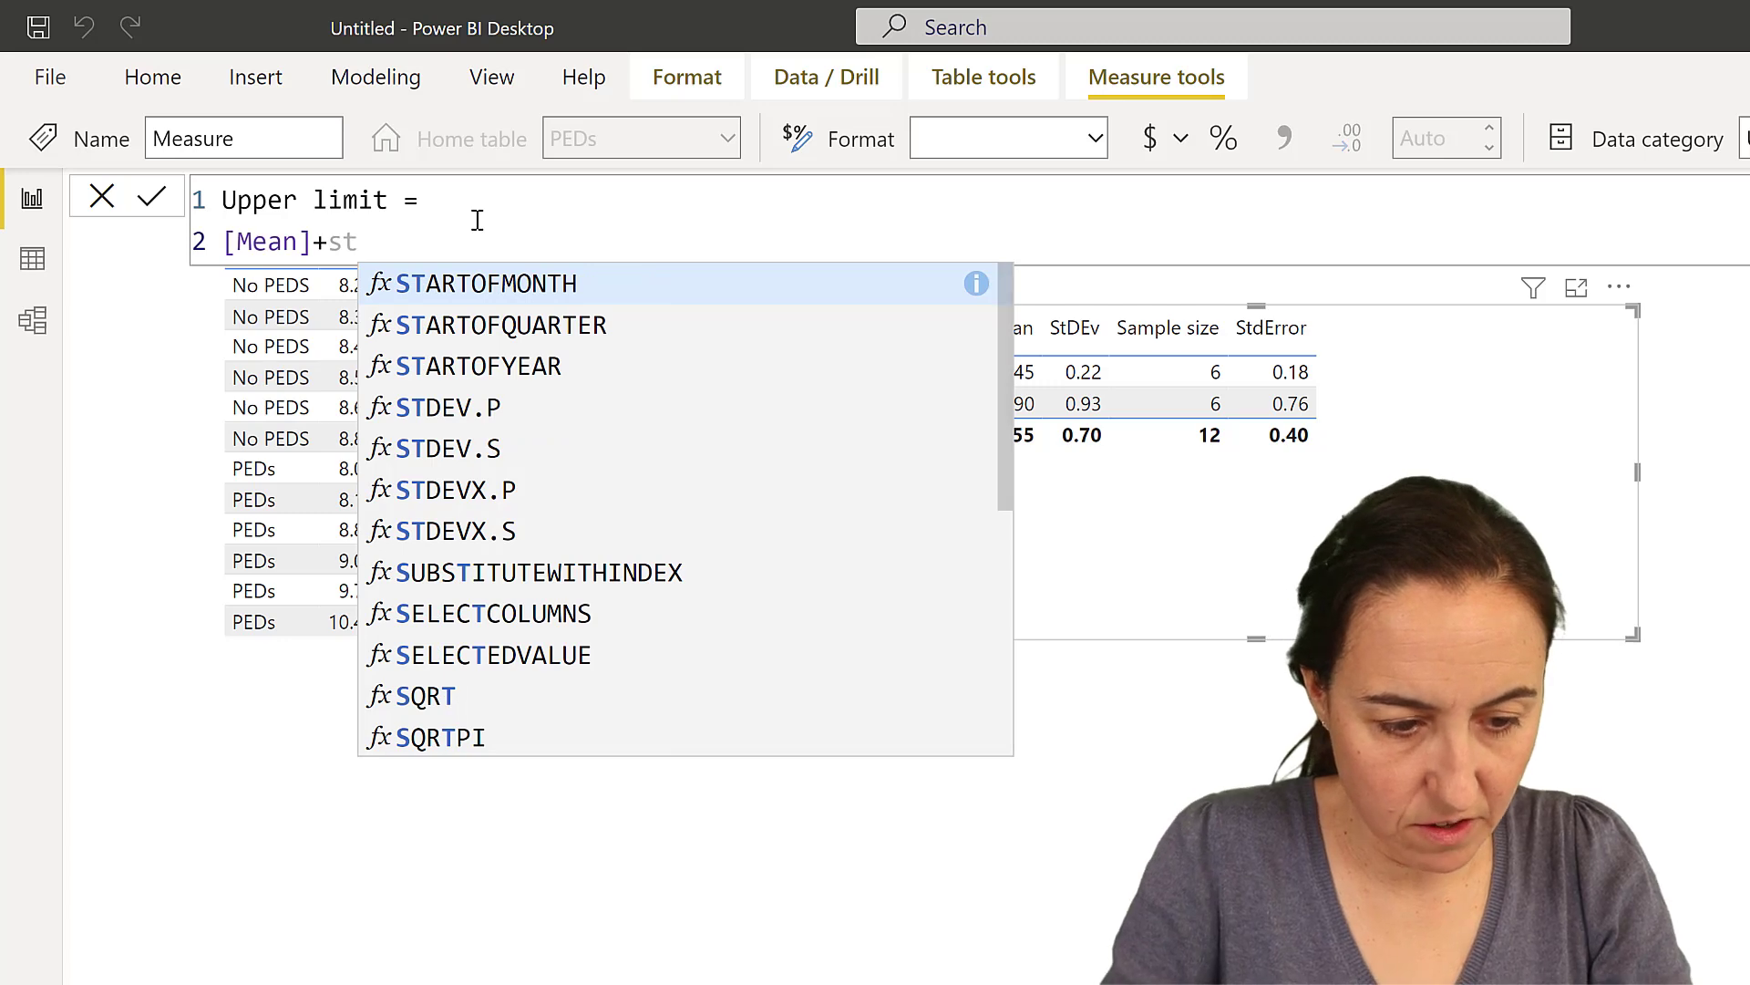
pyautogui.press('BackSpace')
pyautogui.press('BackSpace')
pyautogui.press('BackSpace')
pyautogui.press('BackSpace')
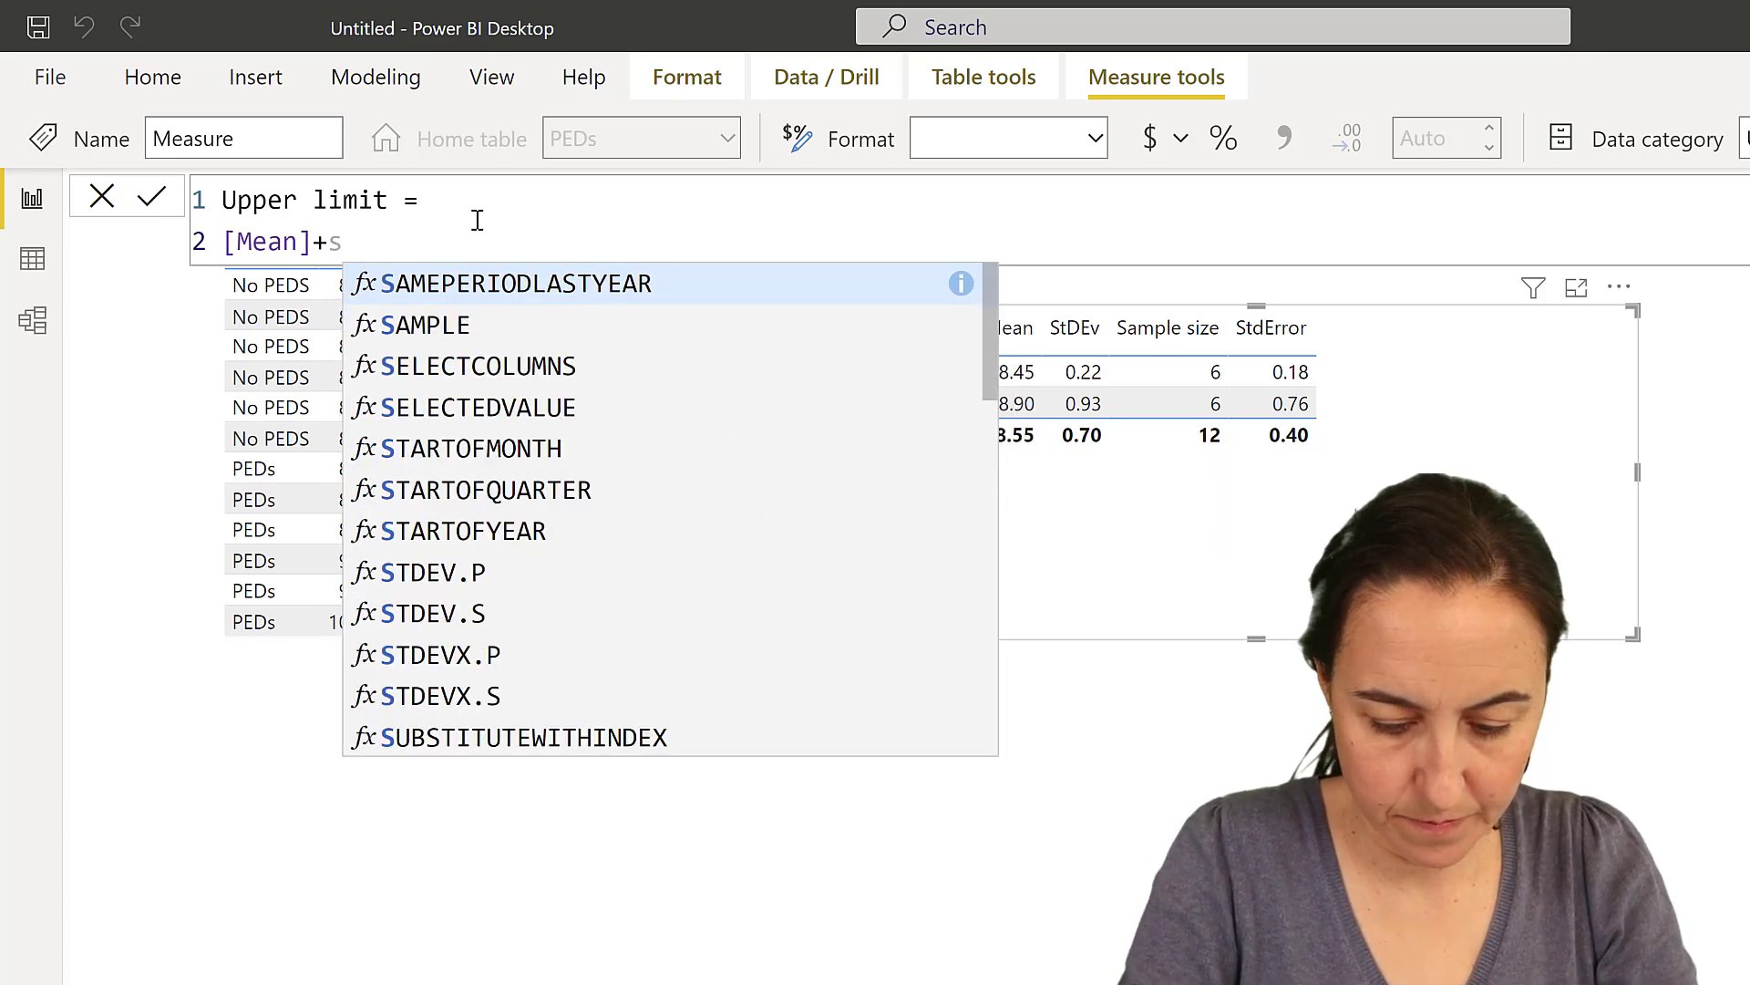
pyautogui.write('[t')
pyautogui.press('Down')
pyautogui.press('Tab')
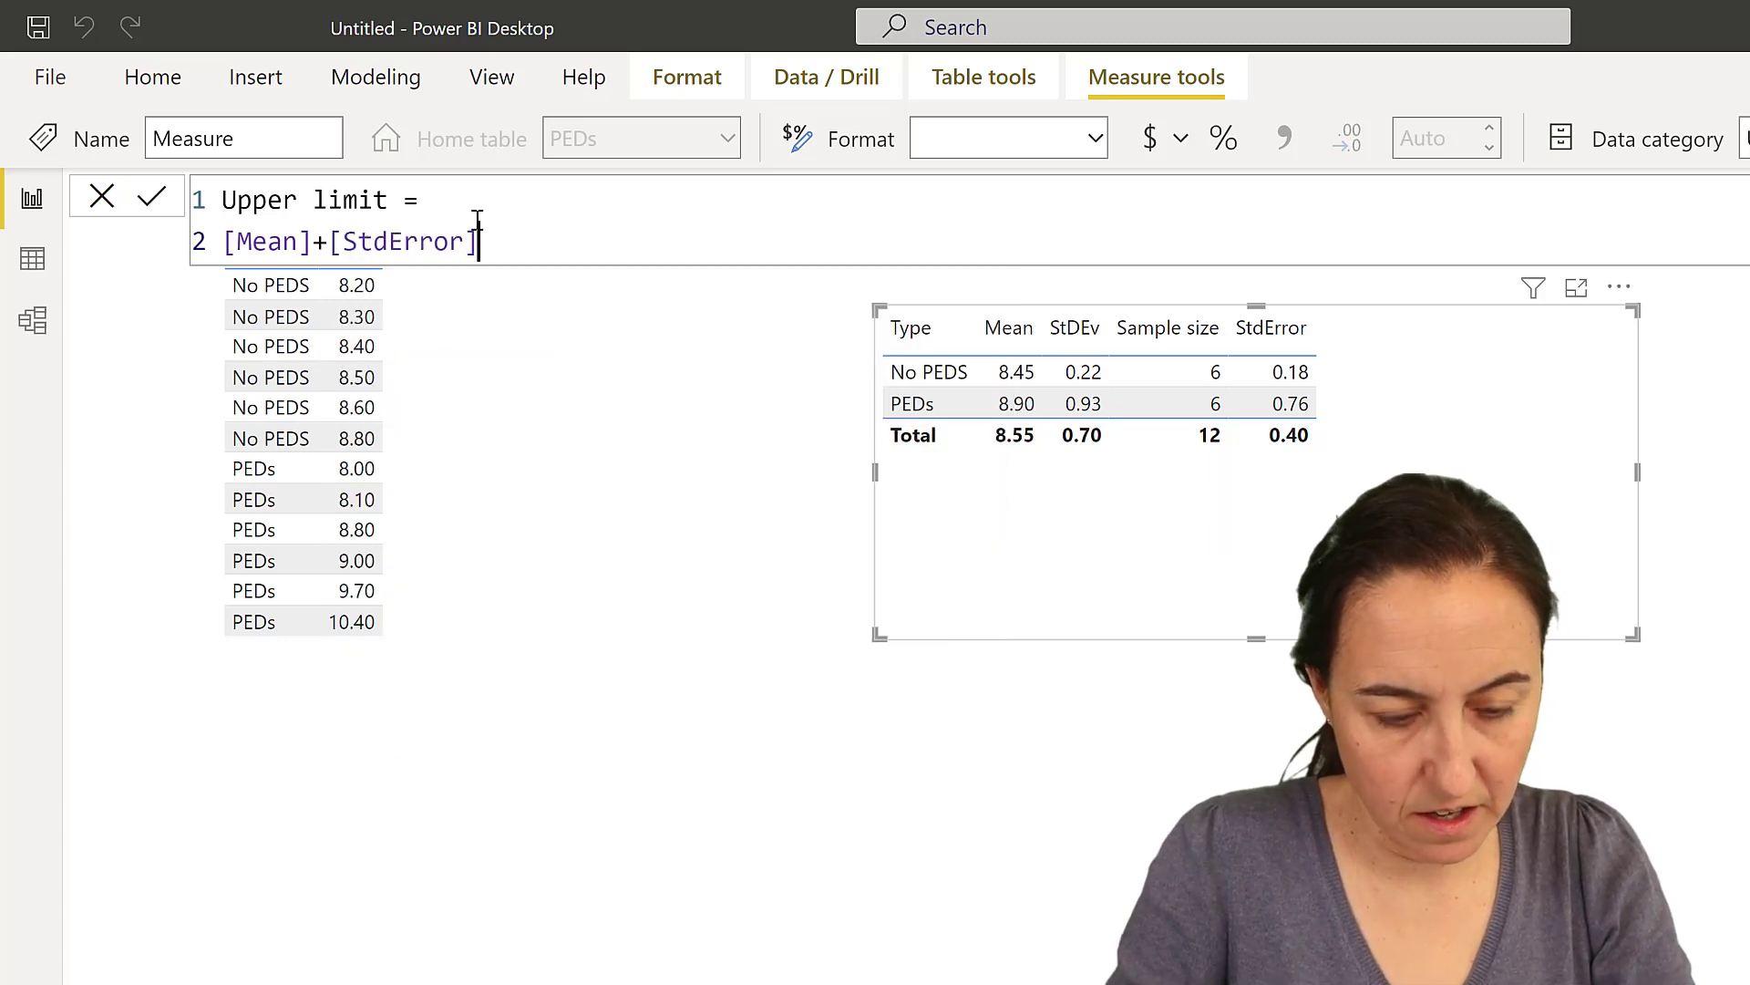
pyautogui.press('Return')
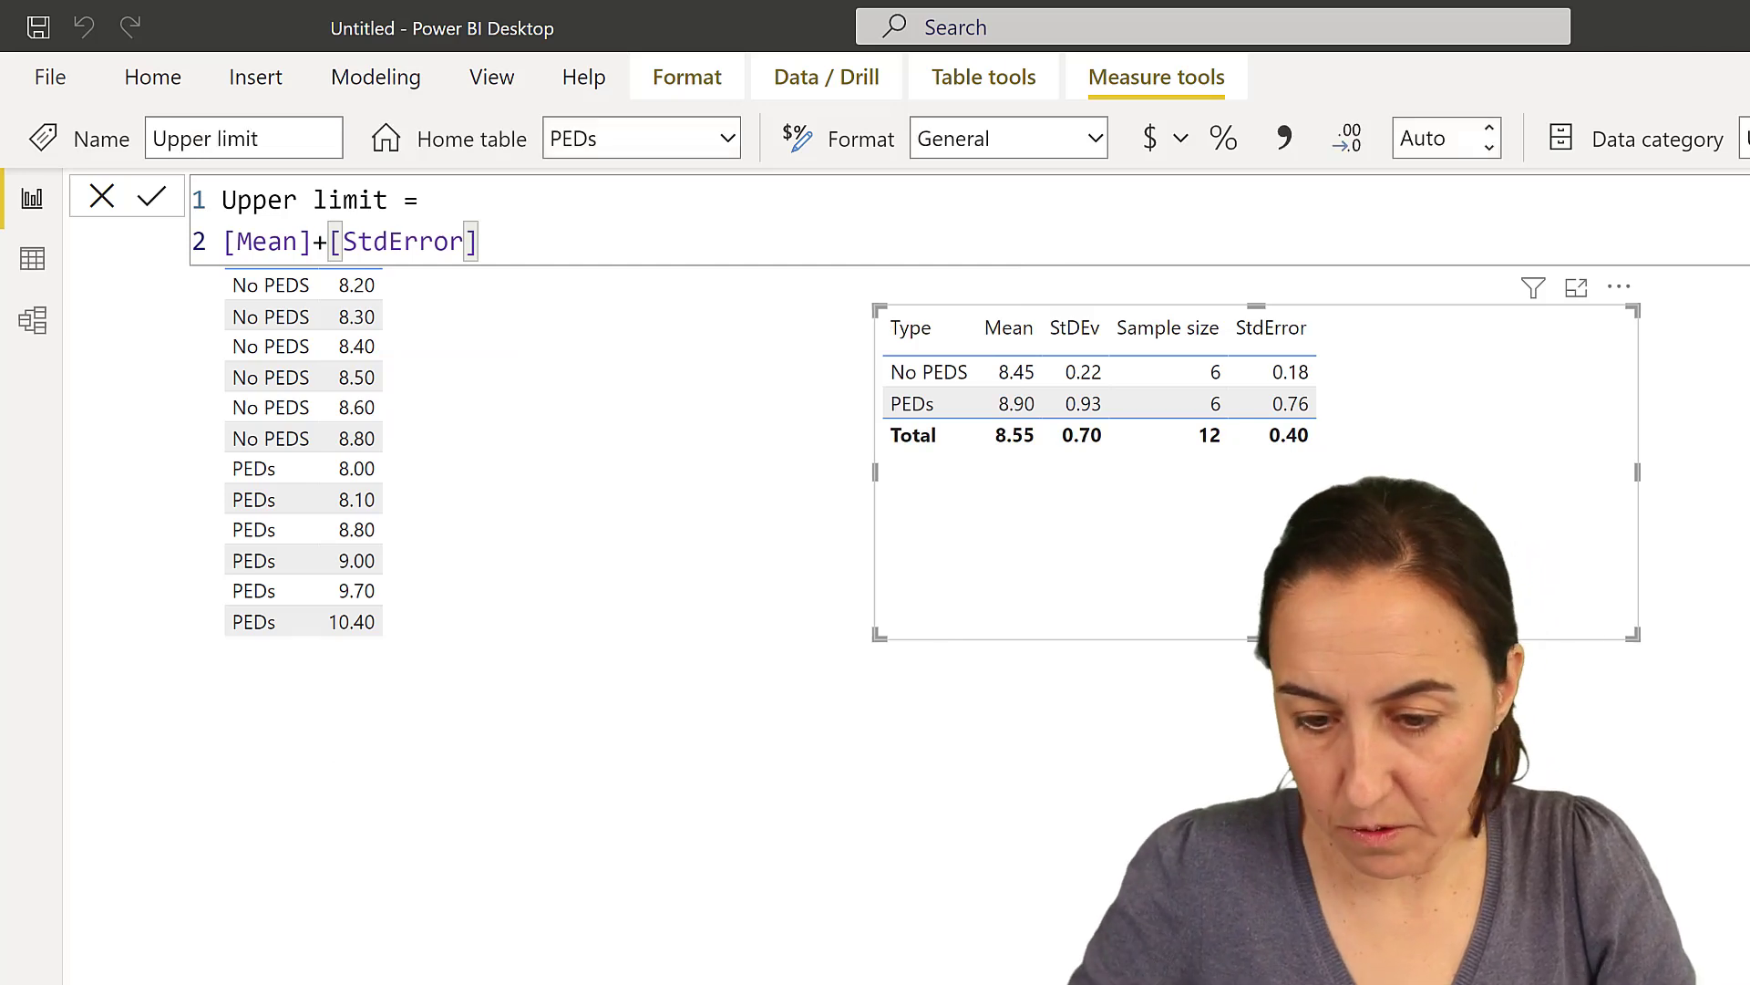
pyautogui.moveTo(1687, 539); pyautogui.dragTo(884, 325)
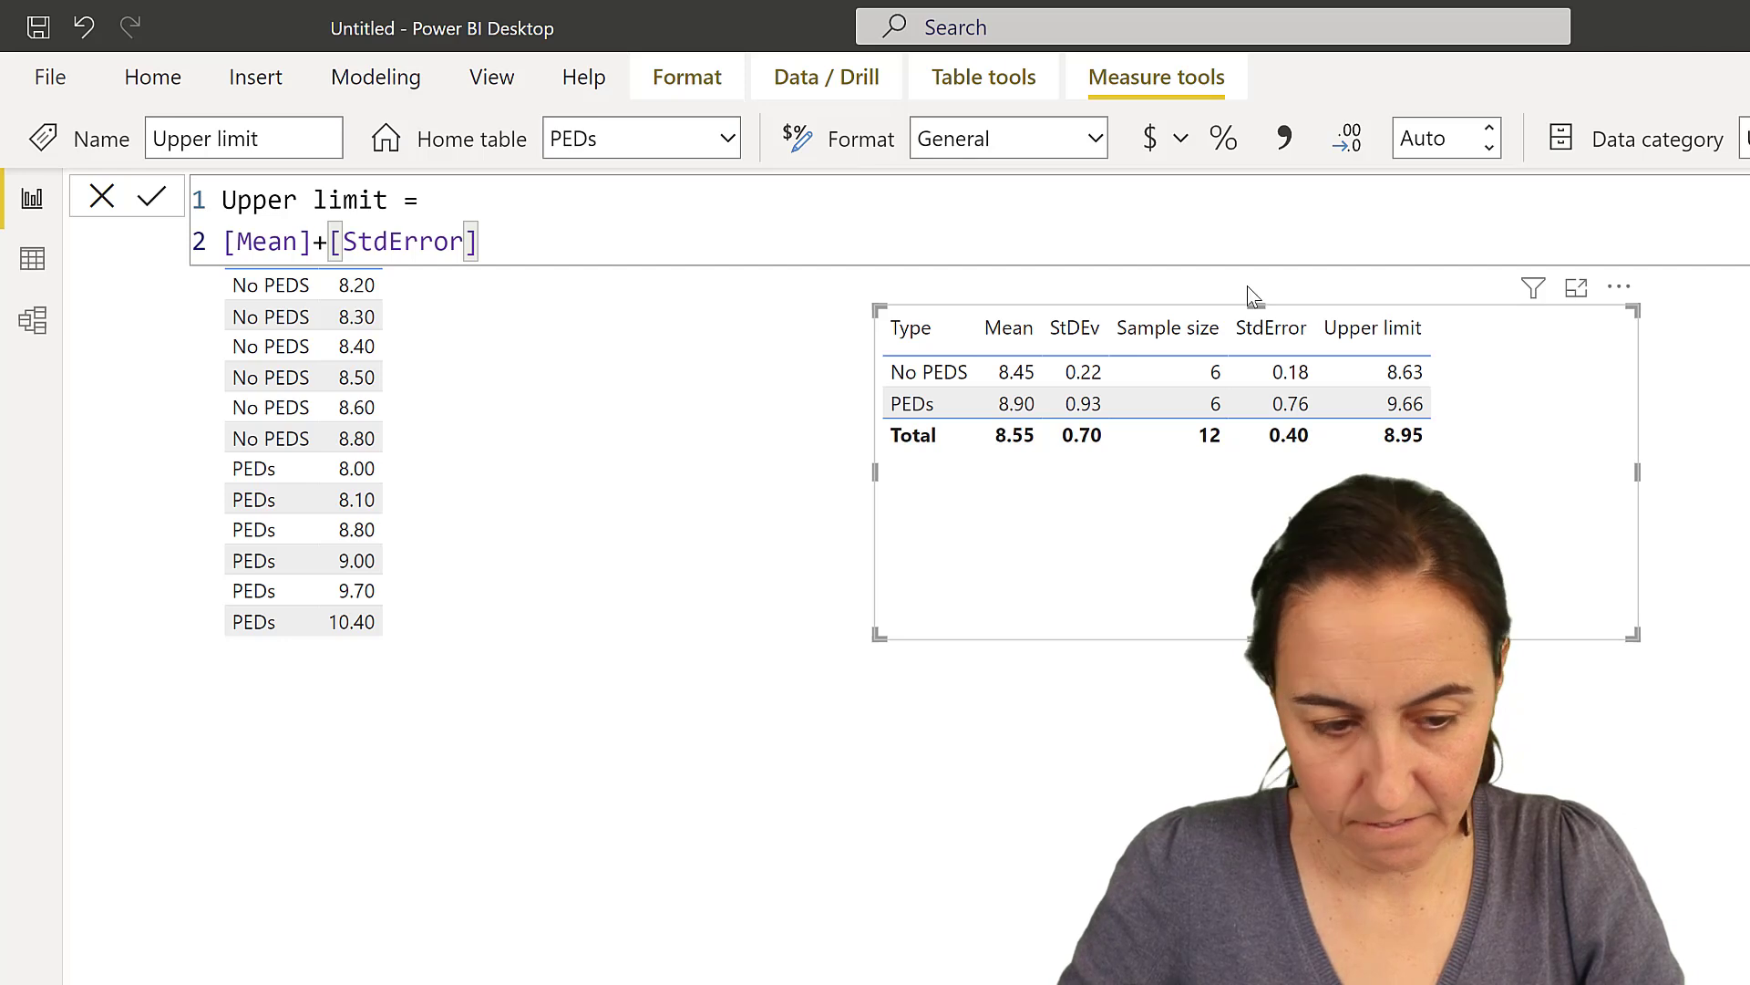
# Create Lower limit = [Mean]-[StdError] and add it to the stats table (8.27, 8.14, 8.15).
pyautogui.write('Lower Mi')
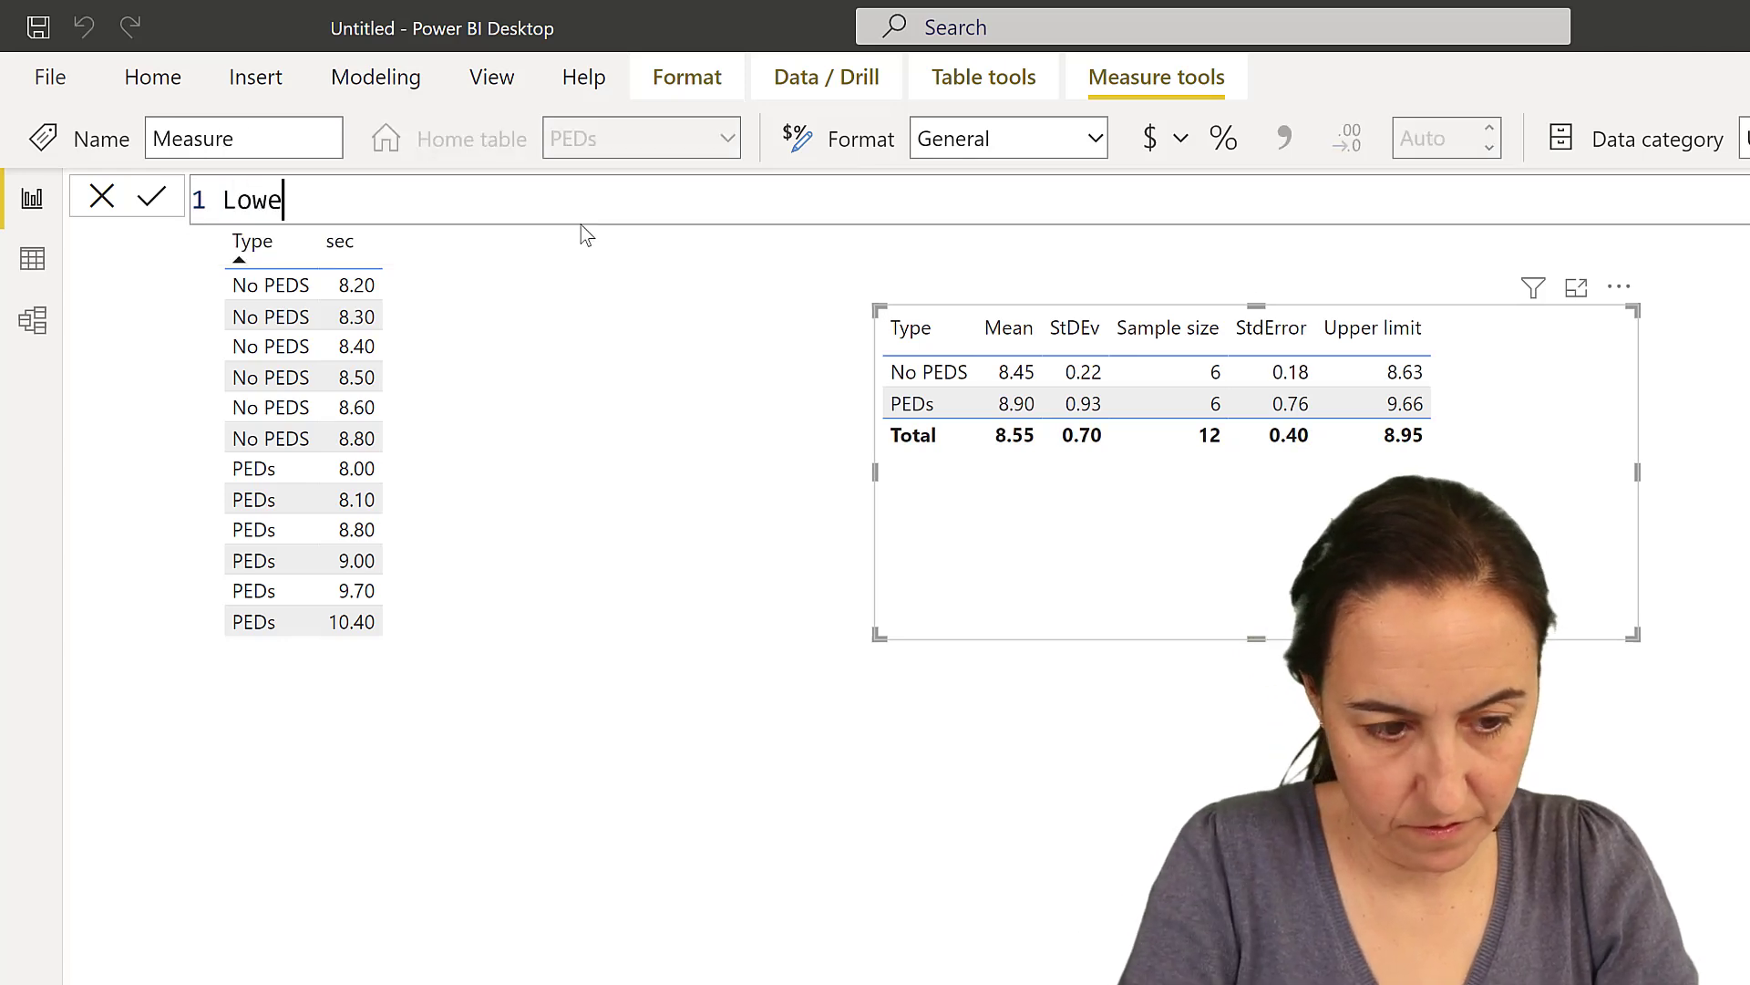
pyautogui.press('BackSpace')
pyautogui.press('BackSpace')
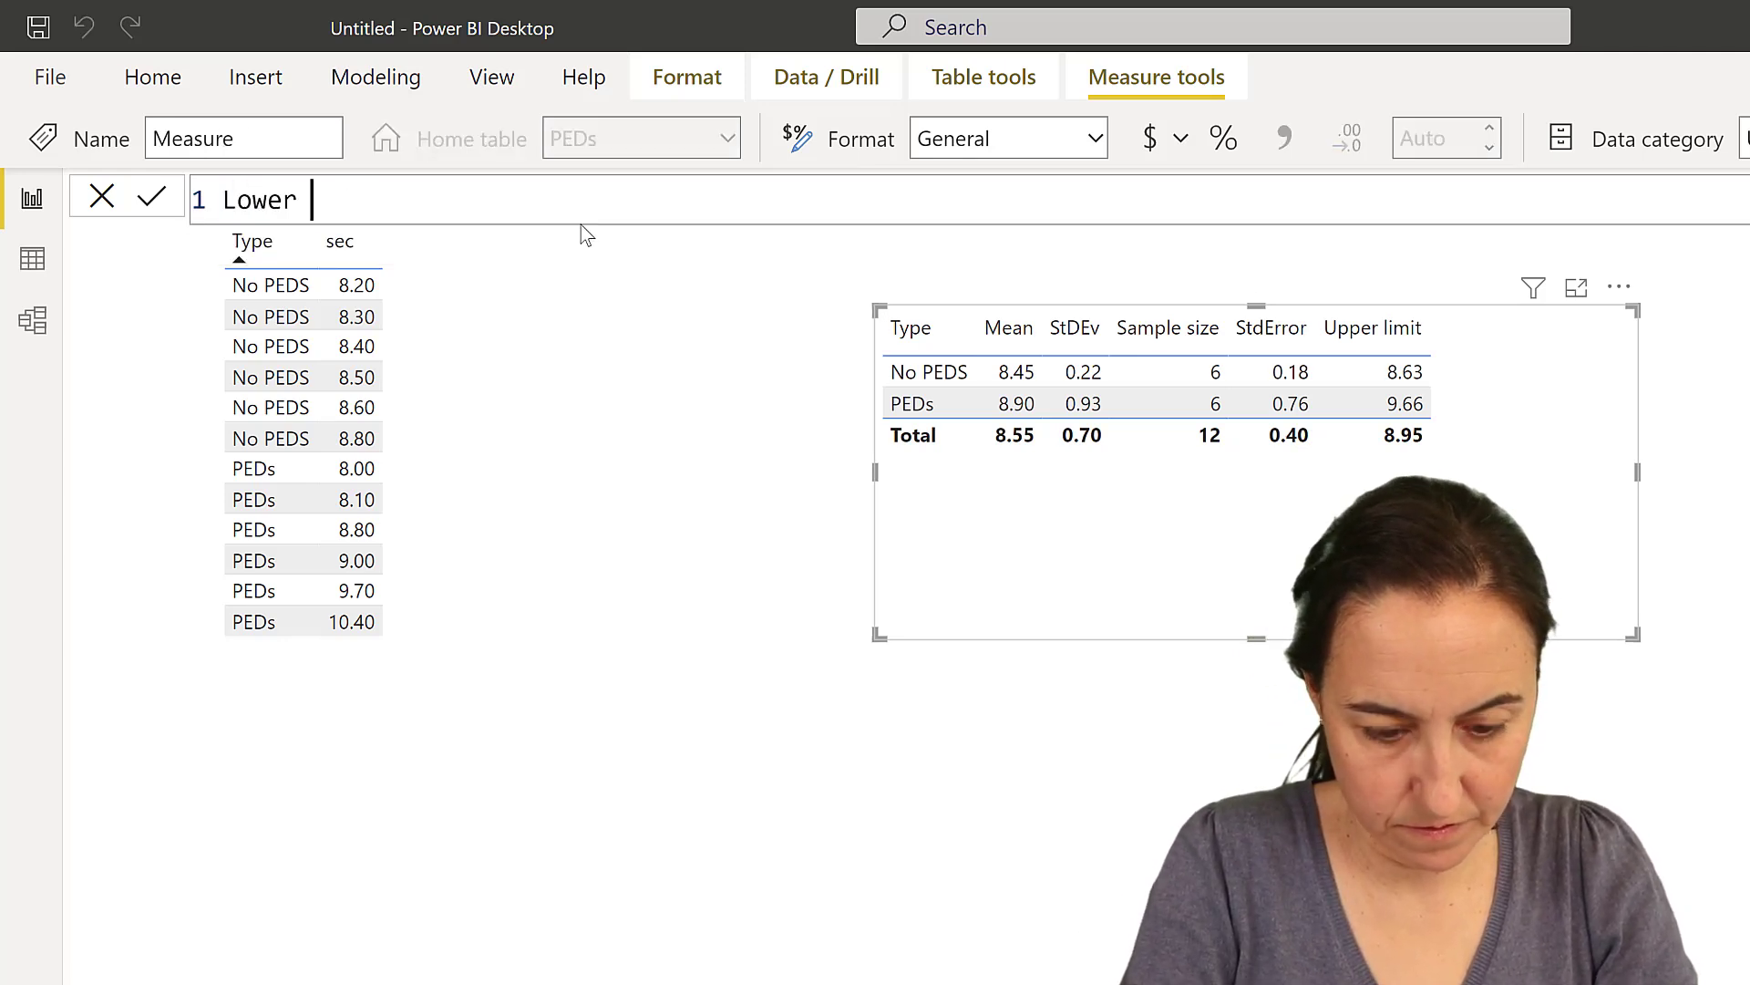
pyautogui.write('liit')
pyautogui.press('BackSpace')
pyautogui.press('BackSpace')
pyautogui.write('mit =')
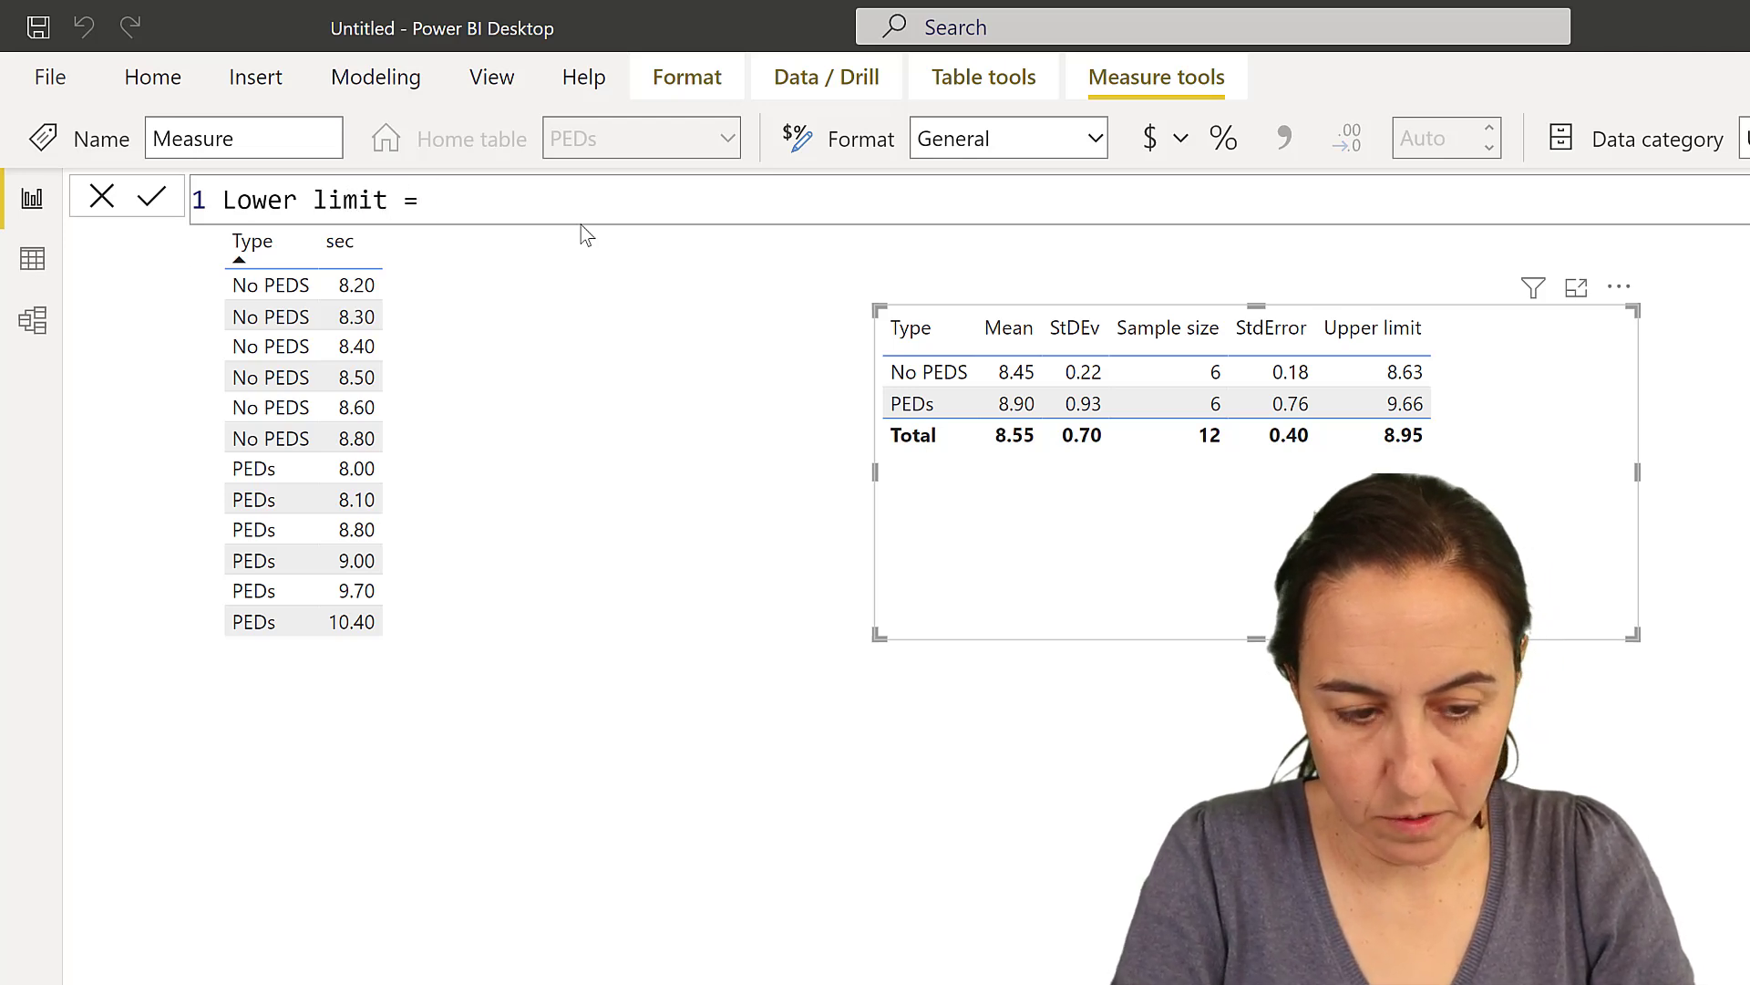
pyautogui.hotkey('shift', 'Return')
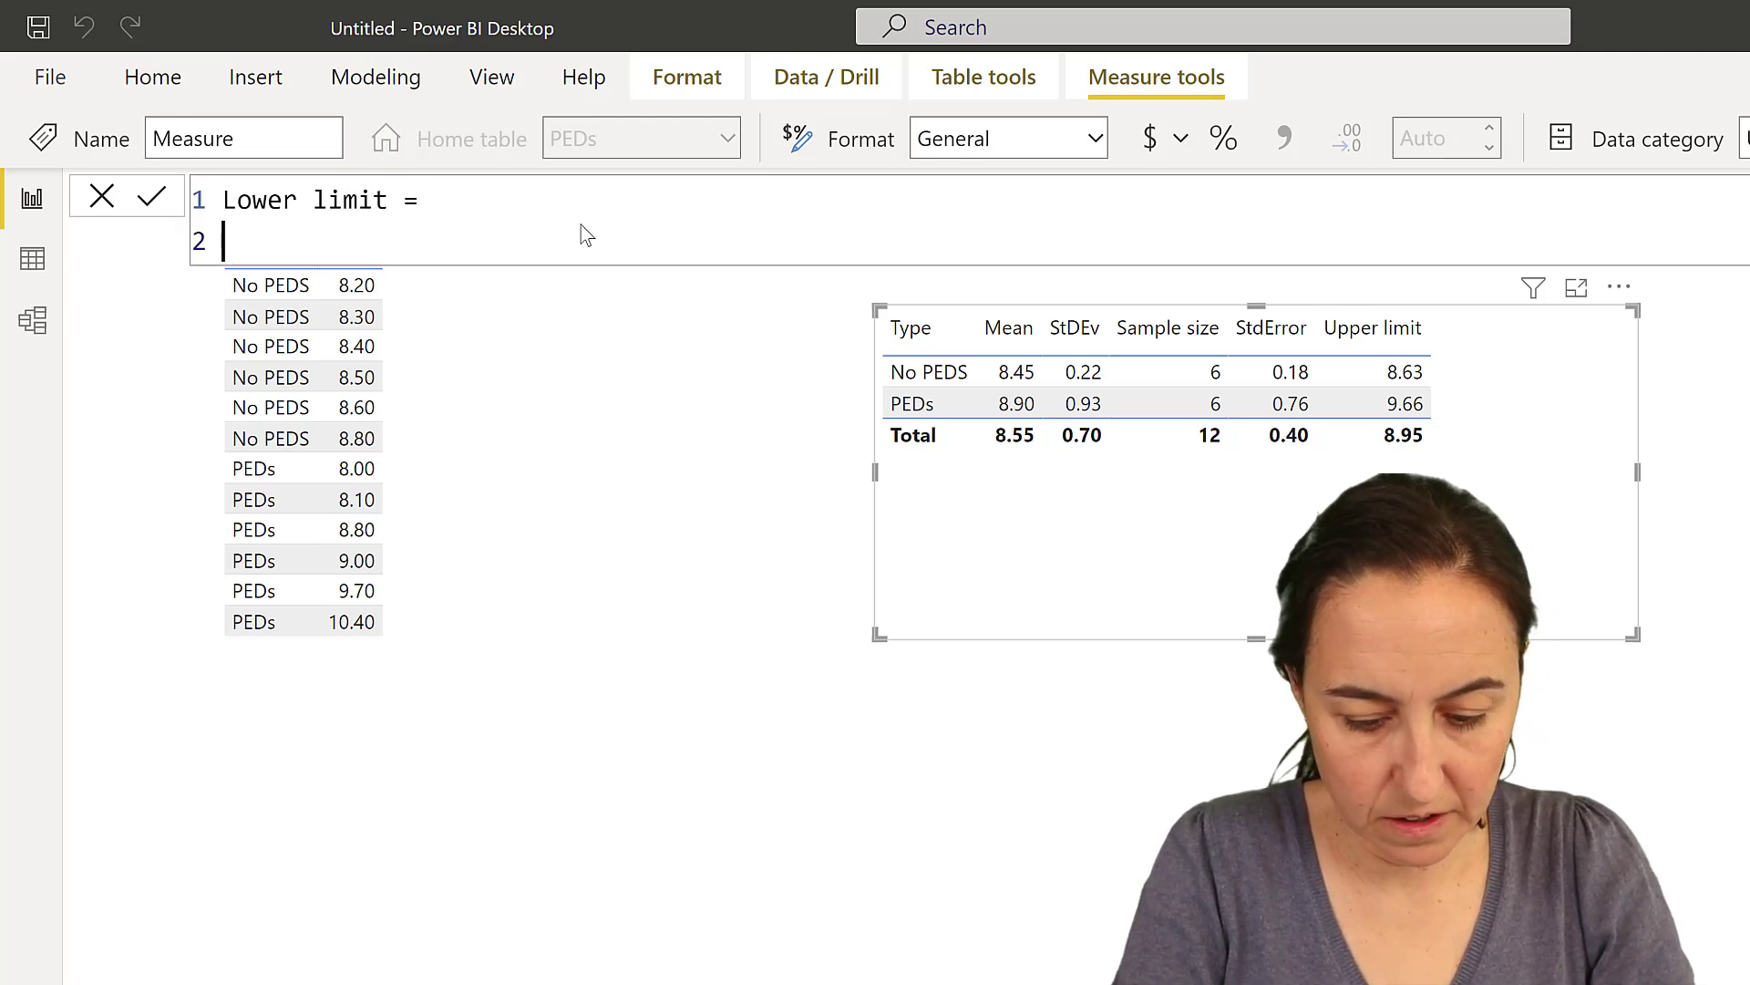
pyautogui.write('[Mean]')
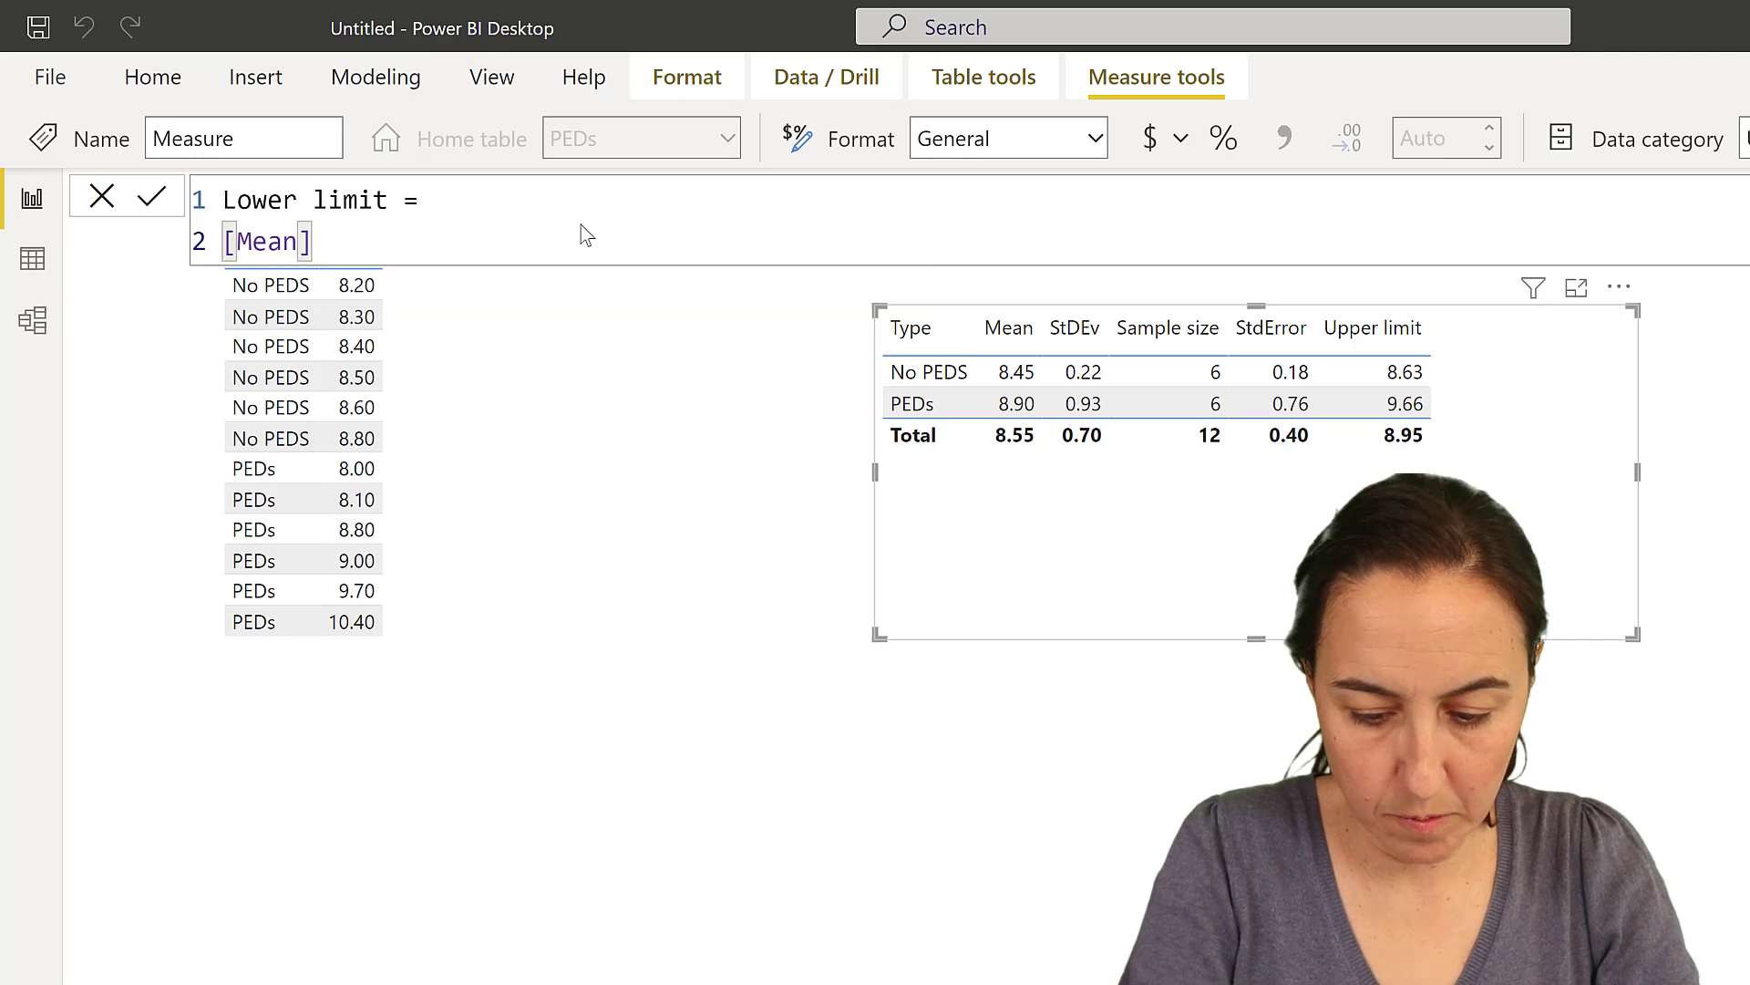
pyautogui.write('-')
pyautogui.press('BackSpace')
pyautogui.write('-[StdError]')
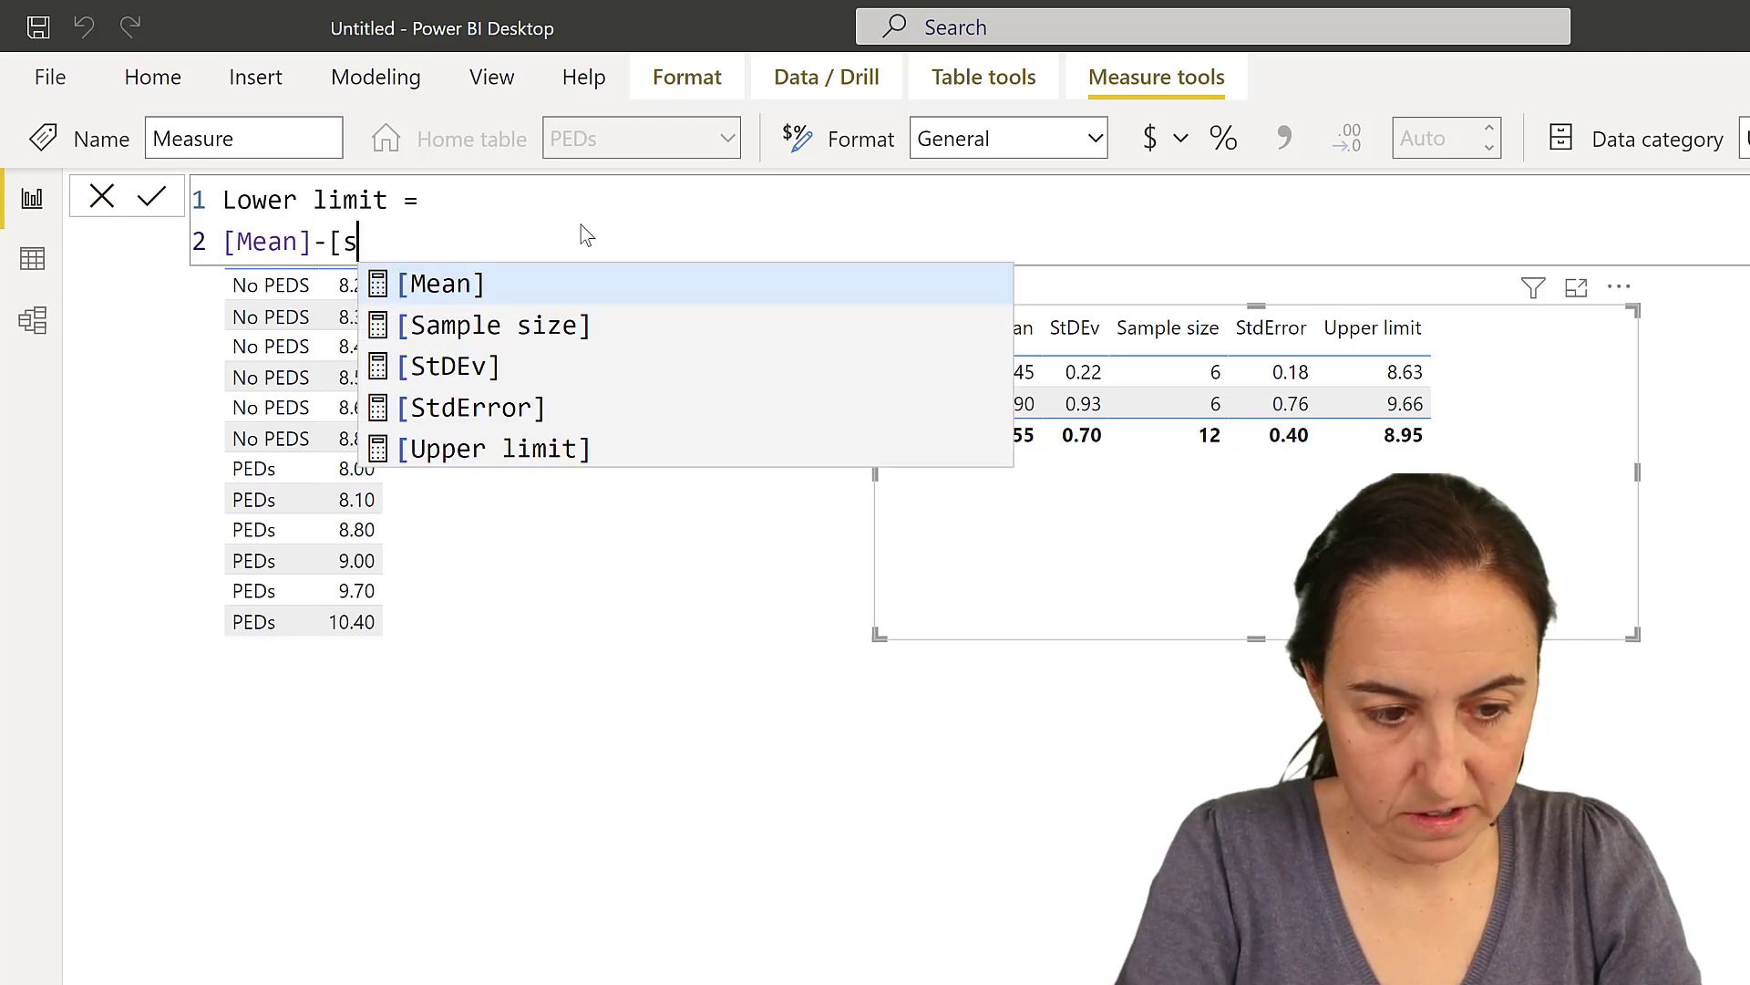
pyautogui.press('Return')
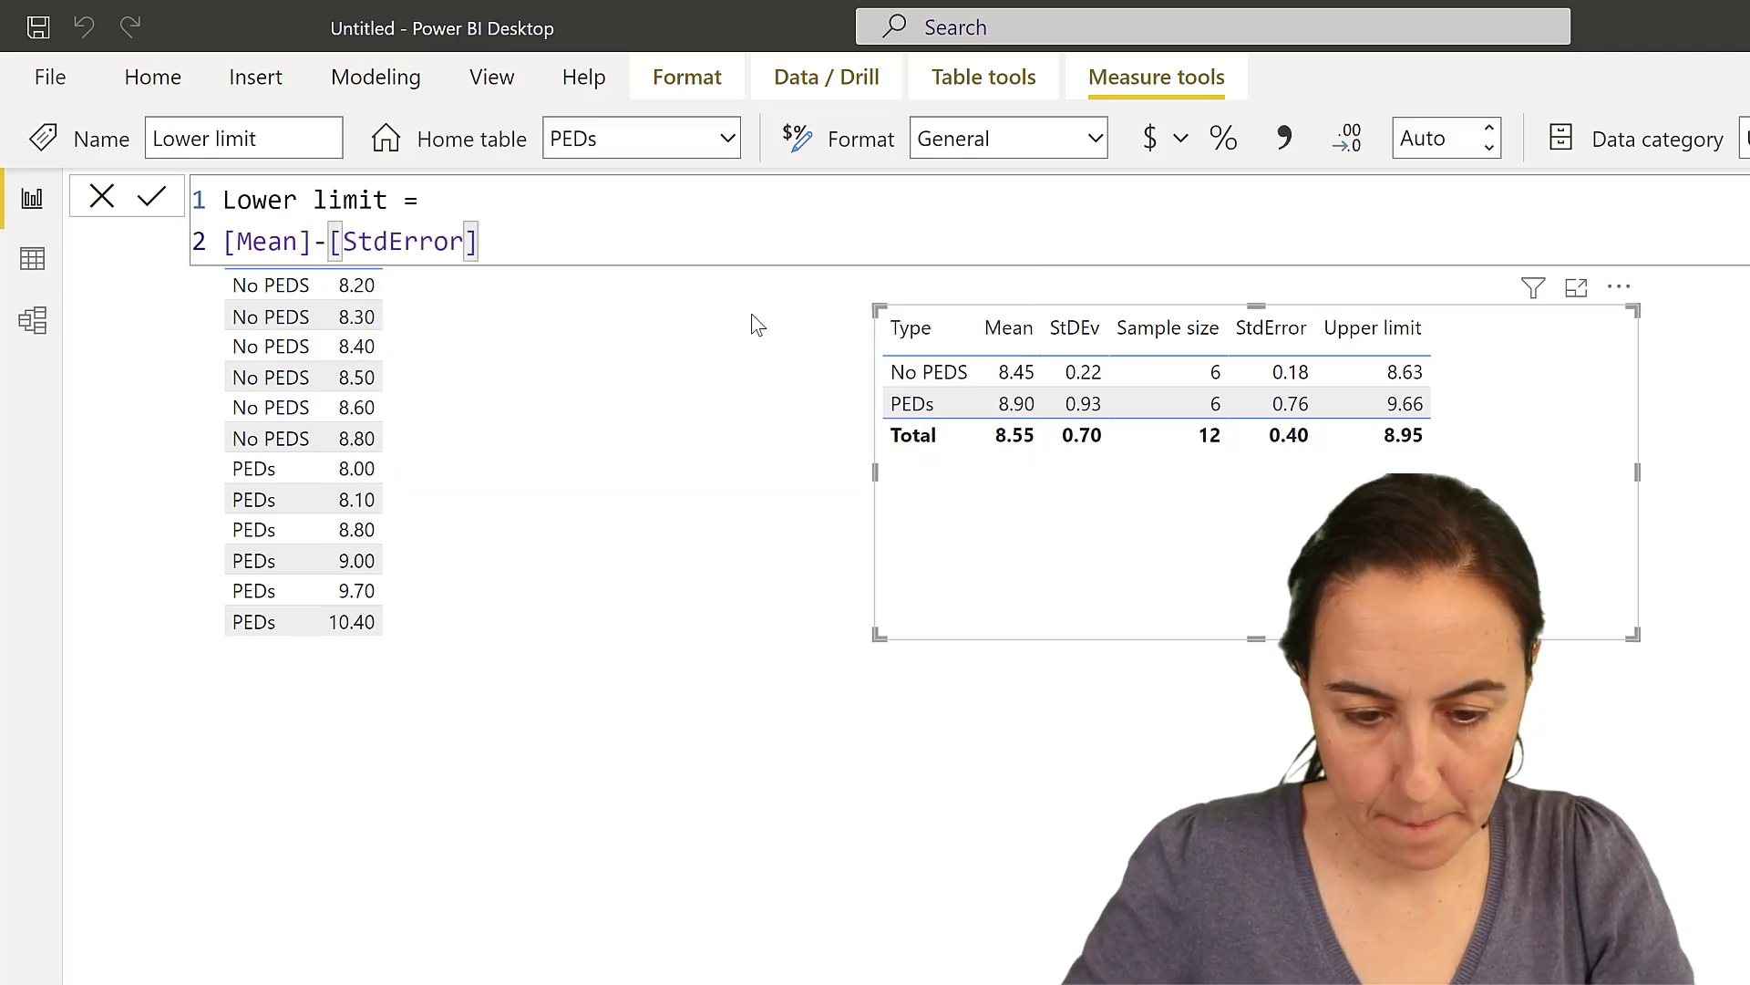
pyautogui.moveTo(1746, 438); pyautogui.dragTo(1463, 424)
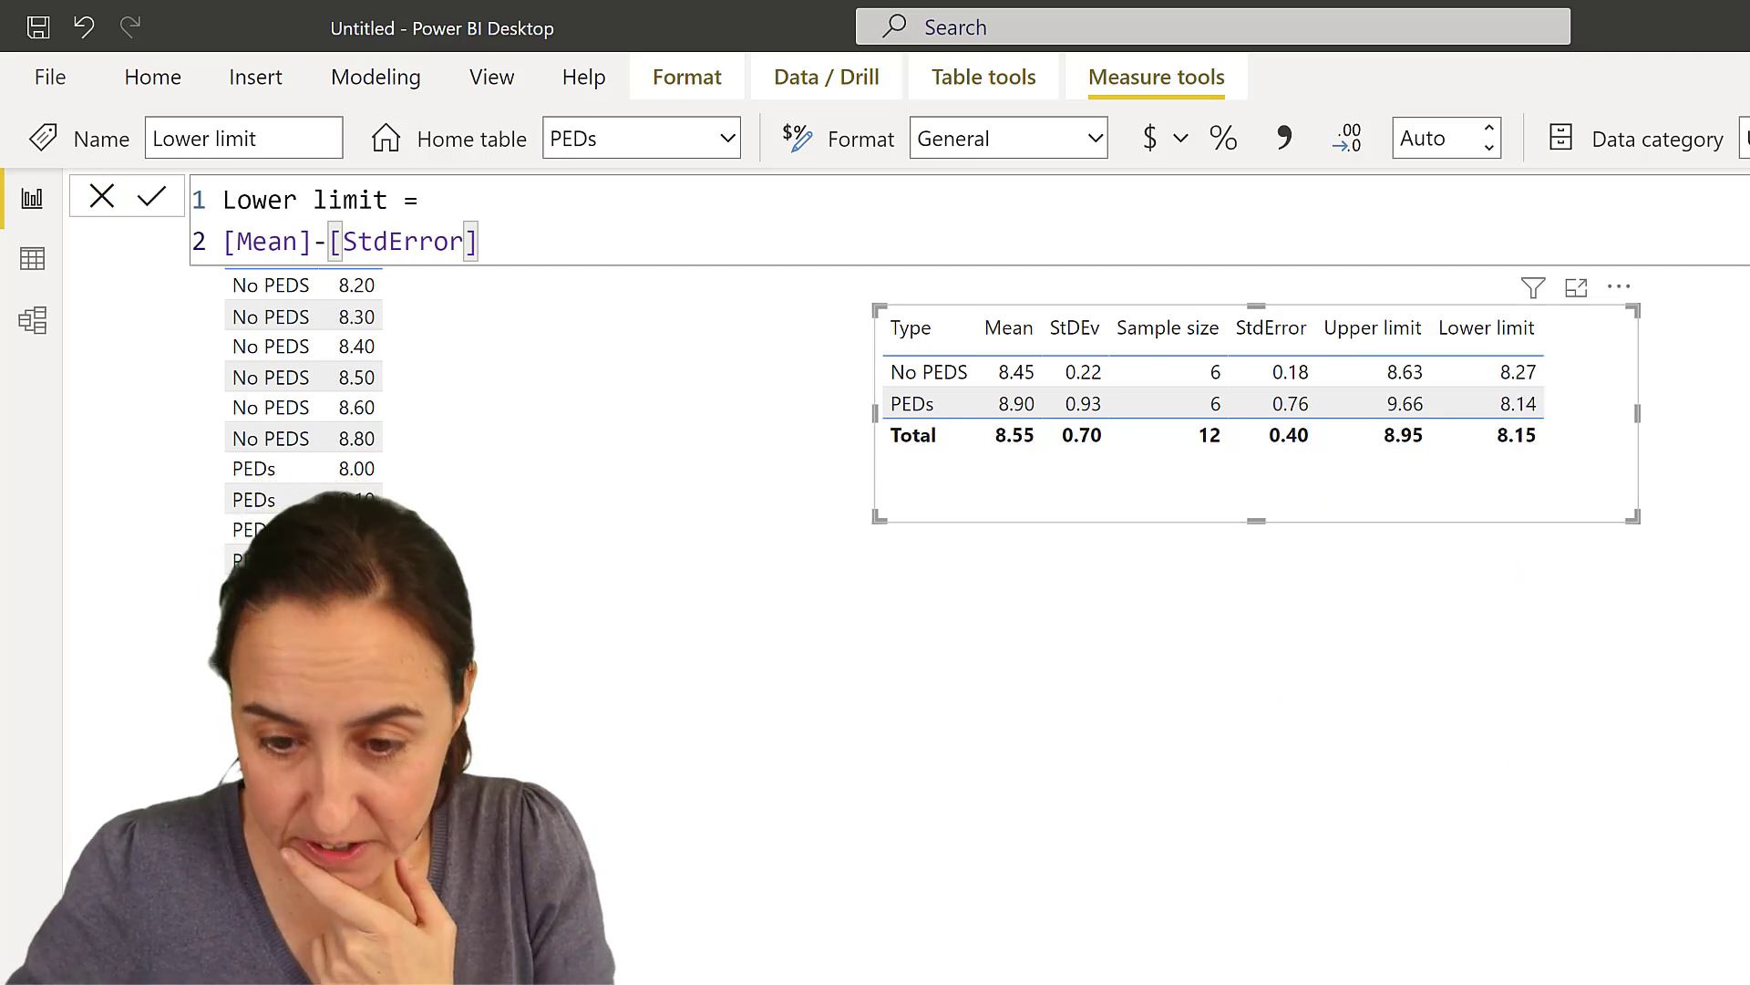
pyautogui.click(1452, 729)
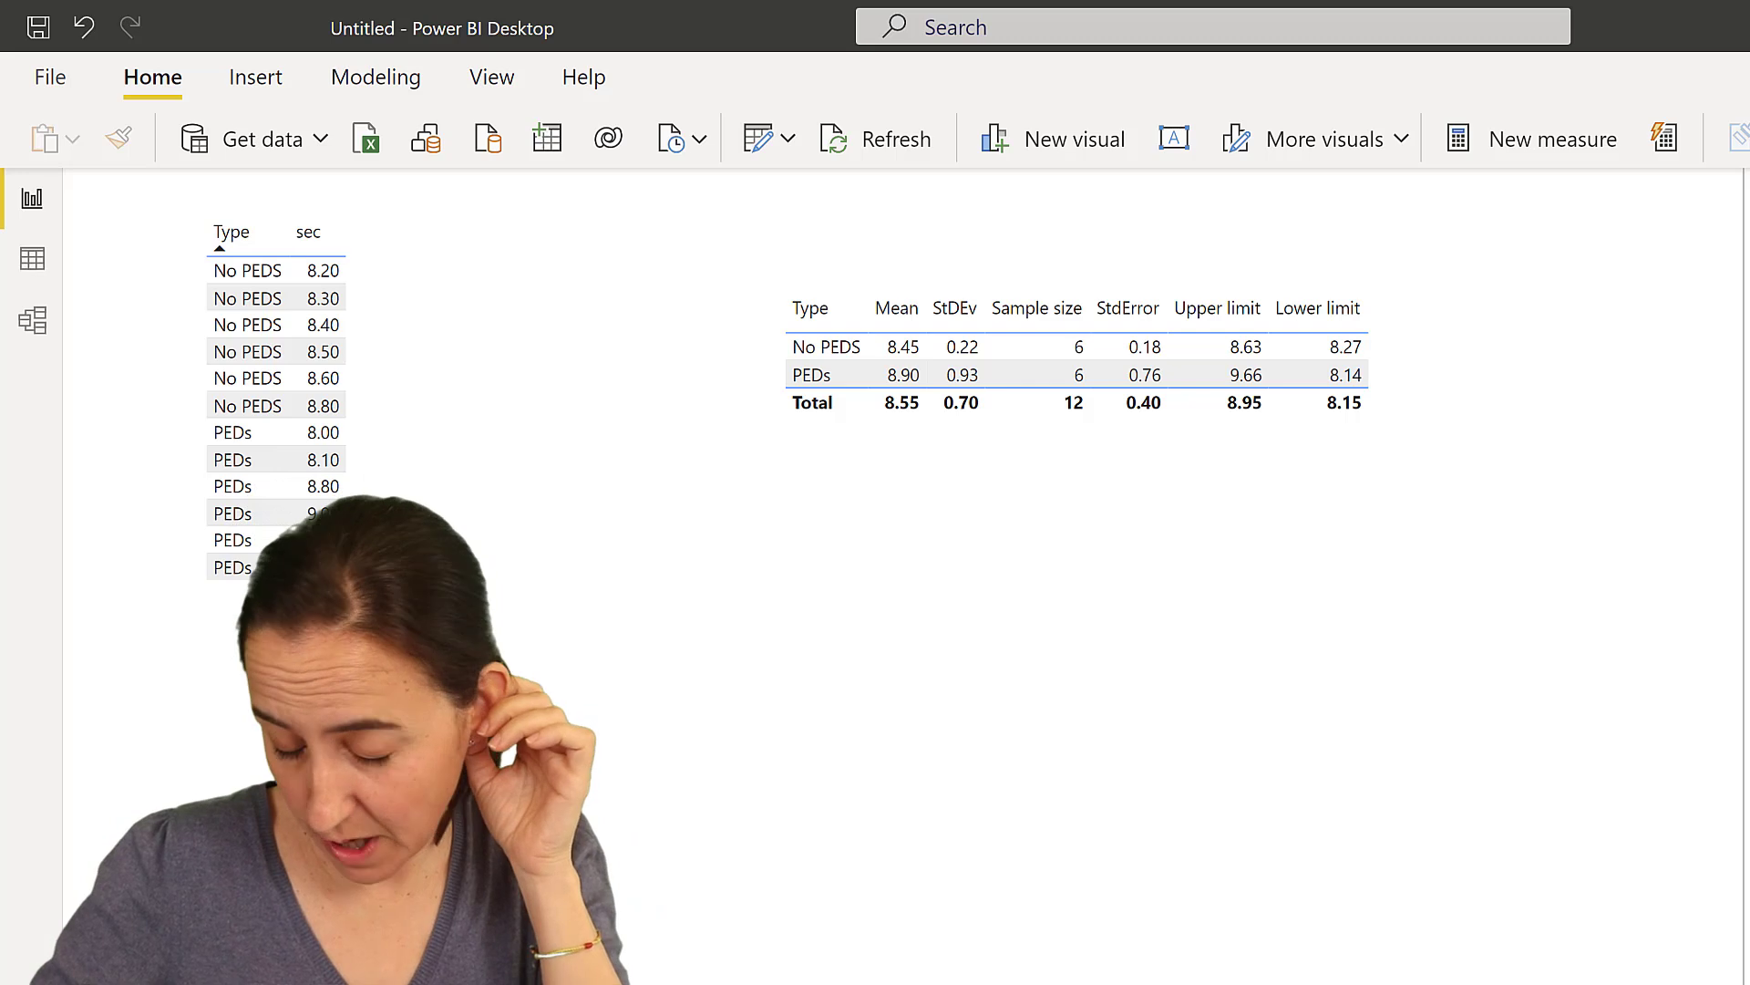
# Place a line chart below the stats table with Type on the axis and Mean as values.
pyautogui.click(1737, 562)
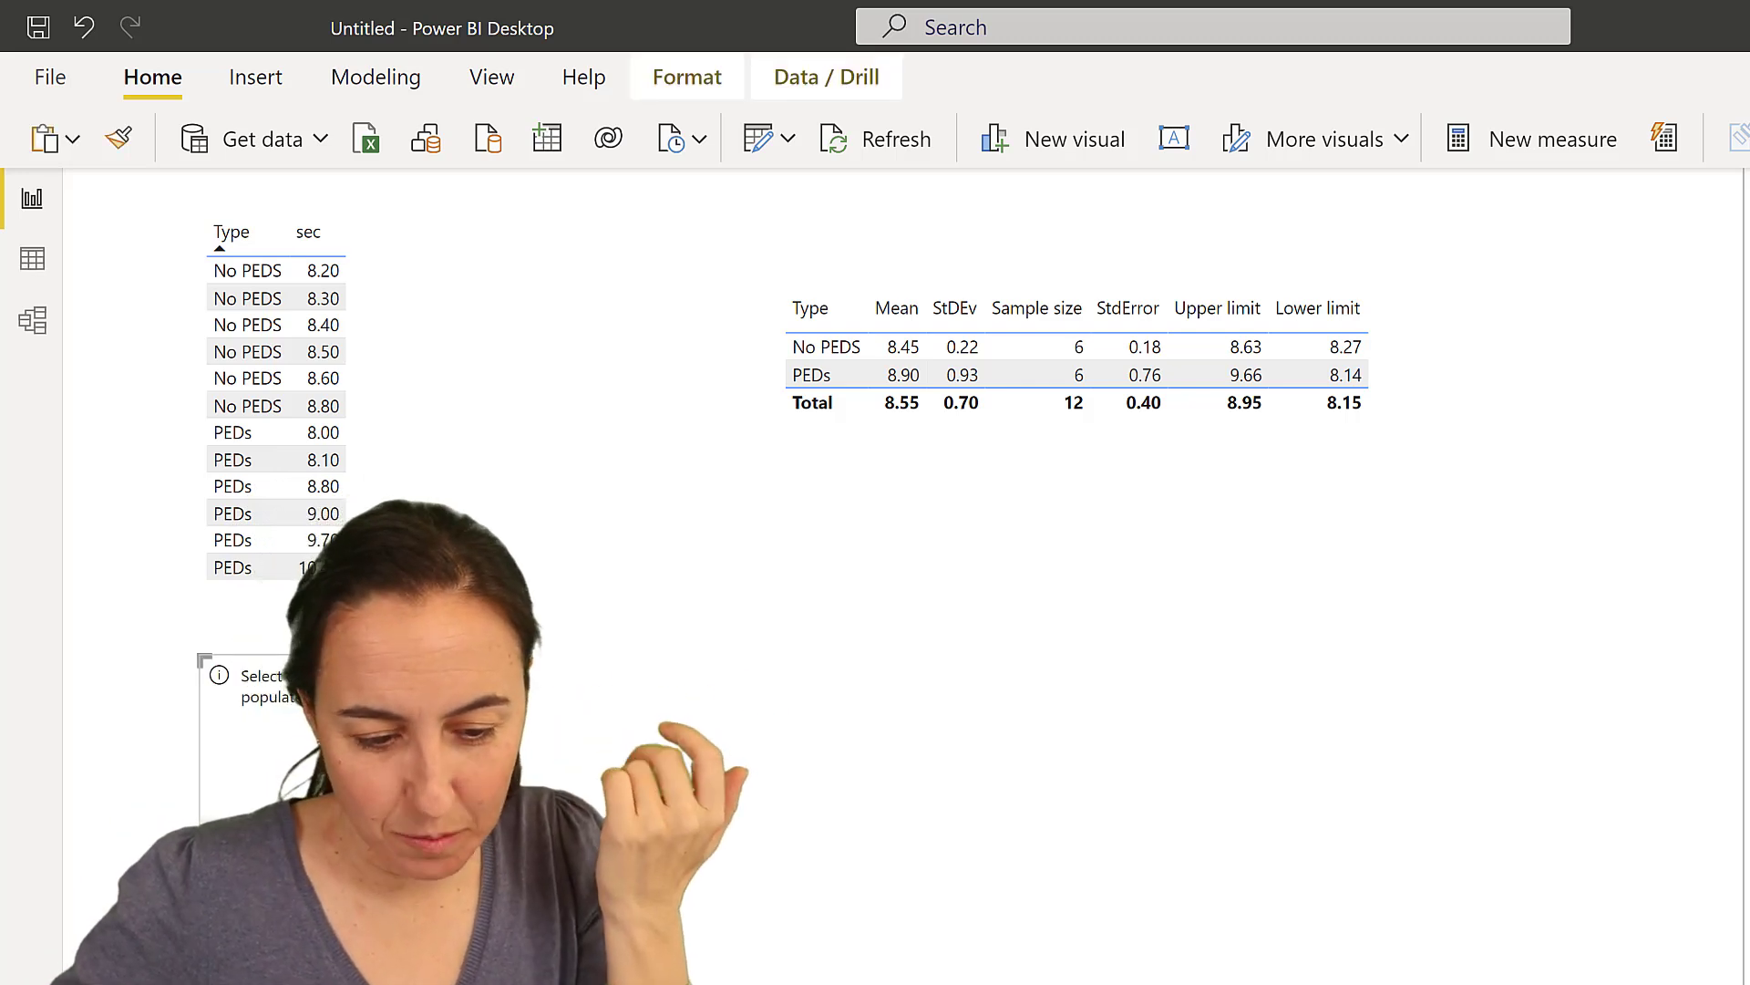
pyautogui.moveTo(1220, 906); pyautogui.dragTo(1543, 824)
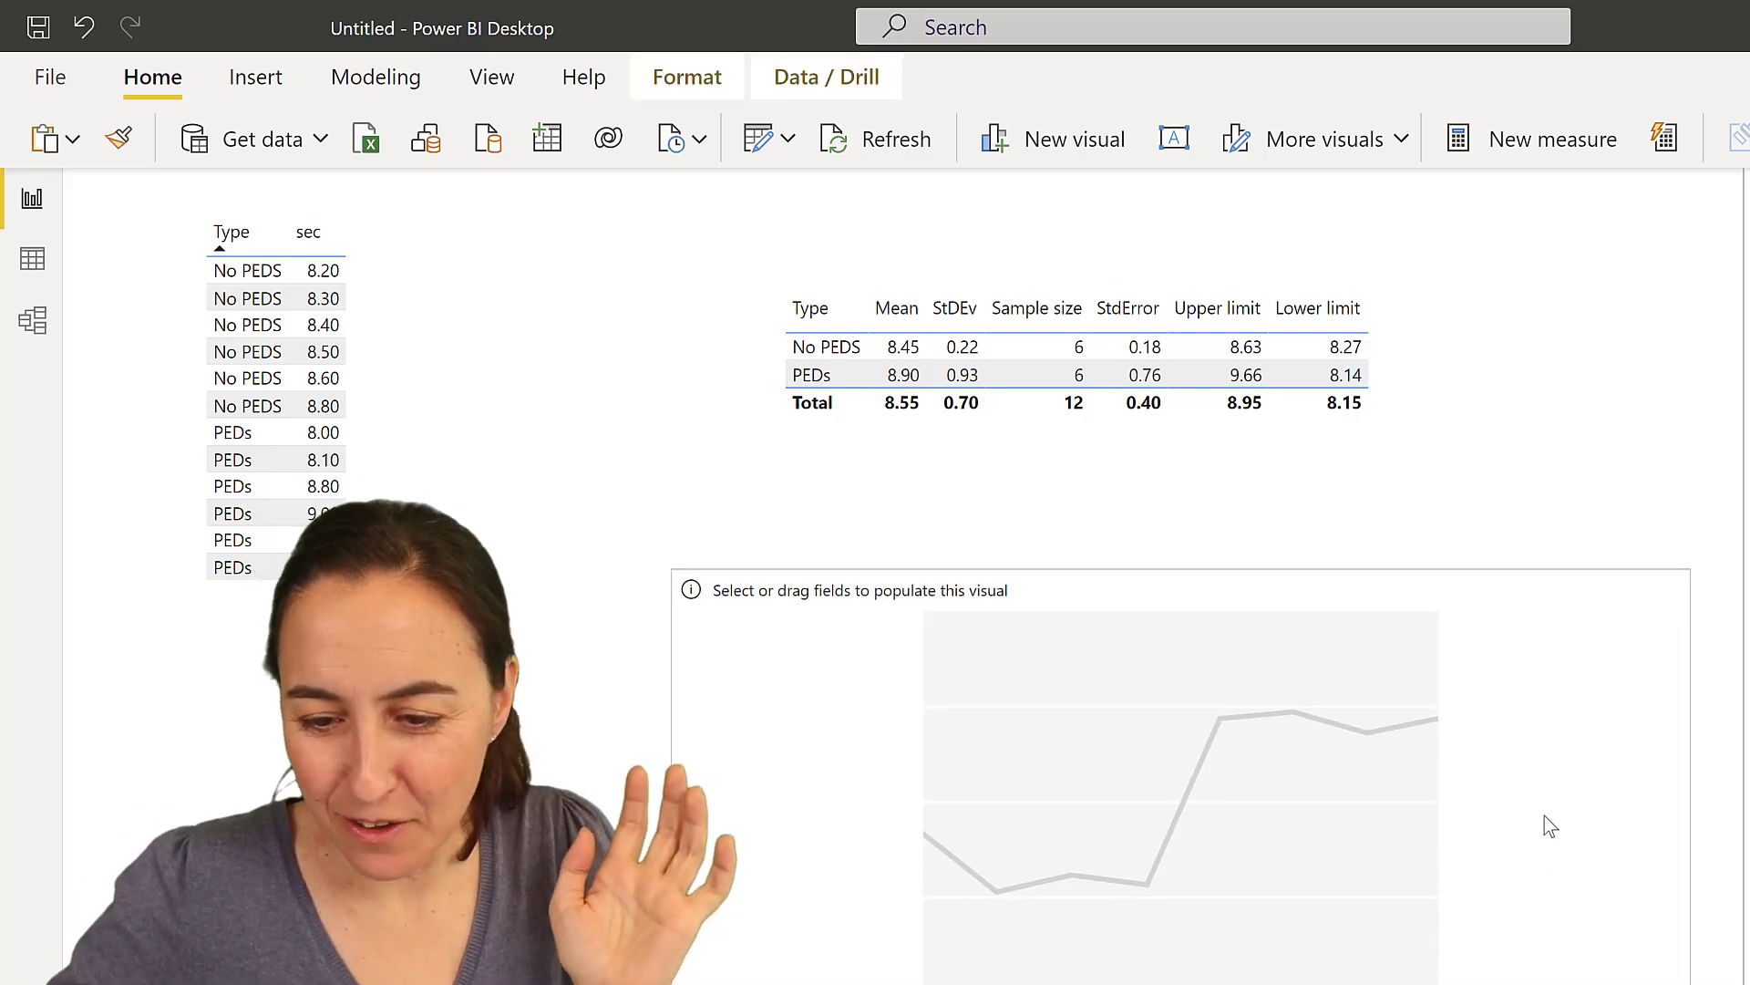
pyautogui.moveTo(1737, 821); pyautogui.dragTo(1258, 856)
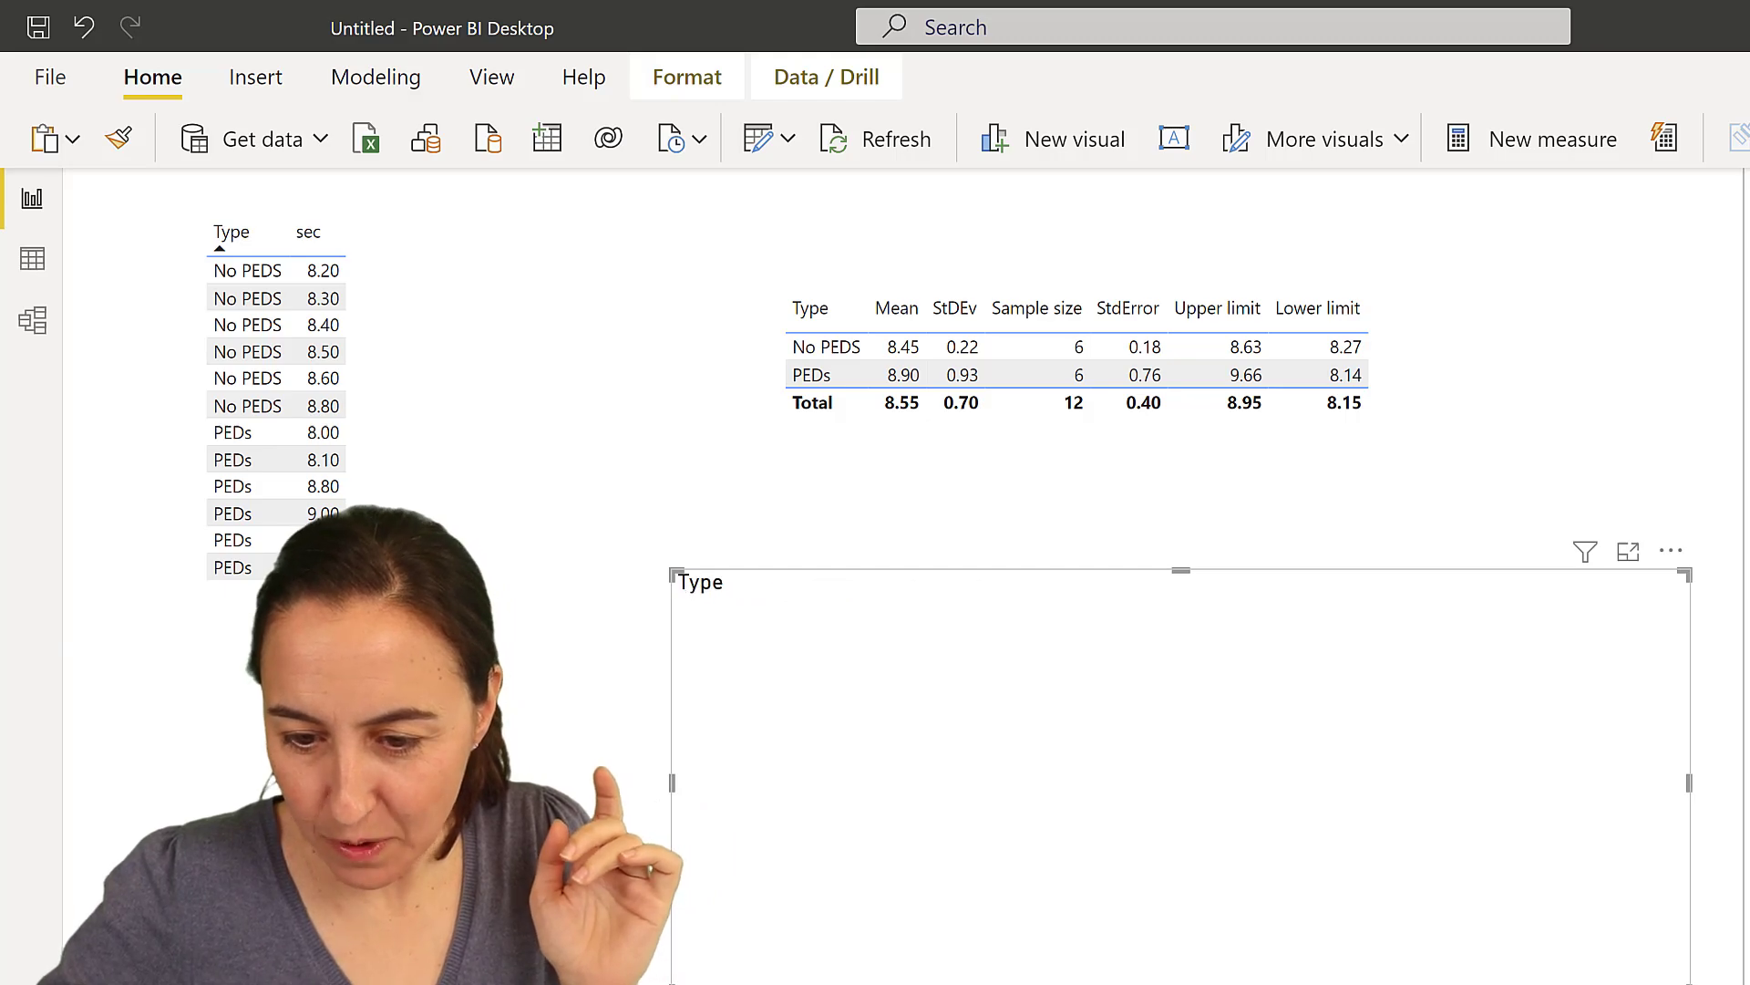
pyautogui.moveTo(1746, 821); pyautogui.dragTo(1240, 811)
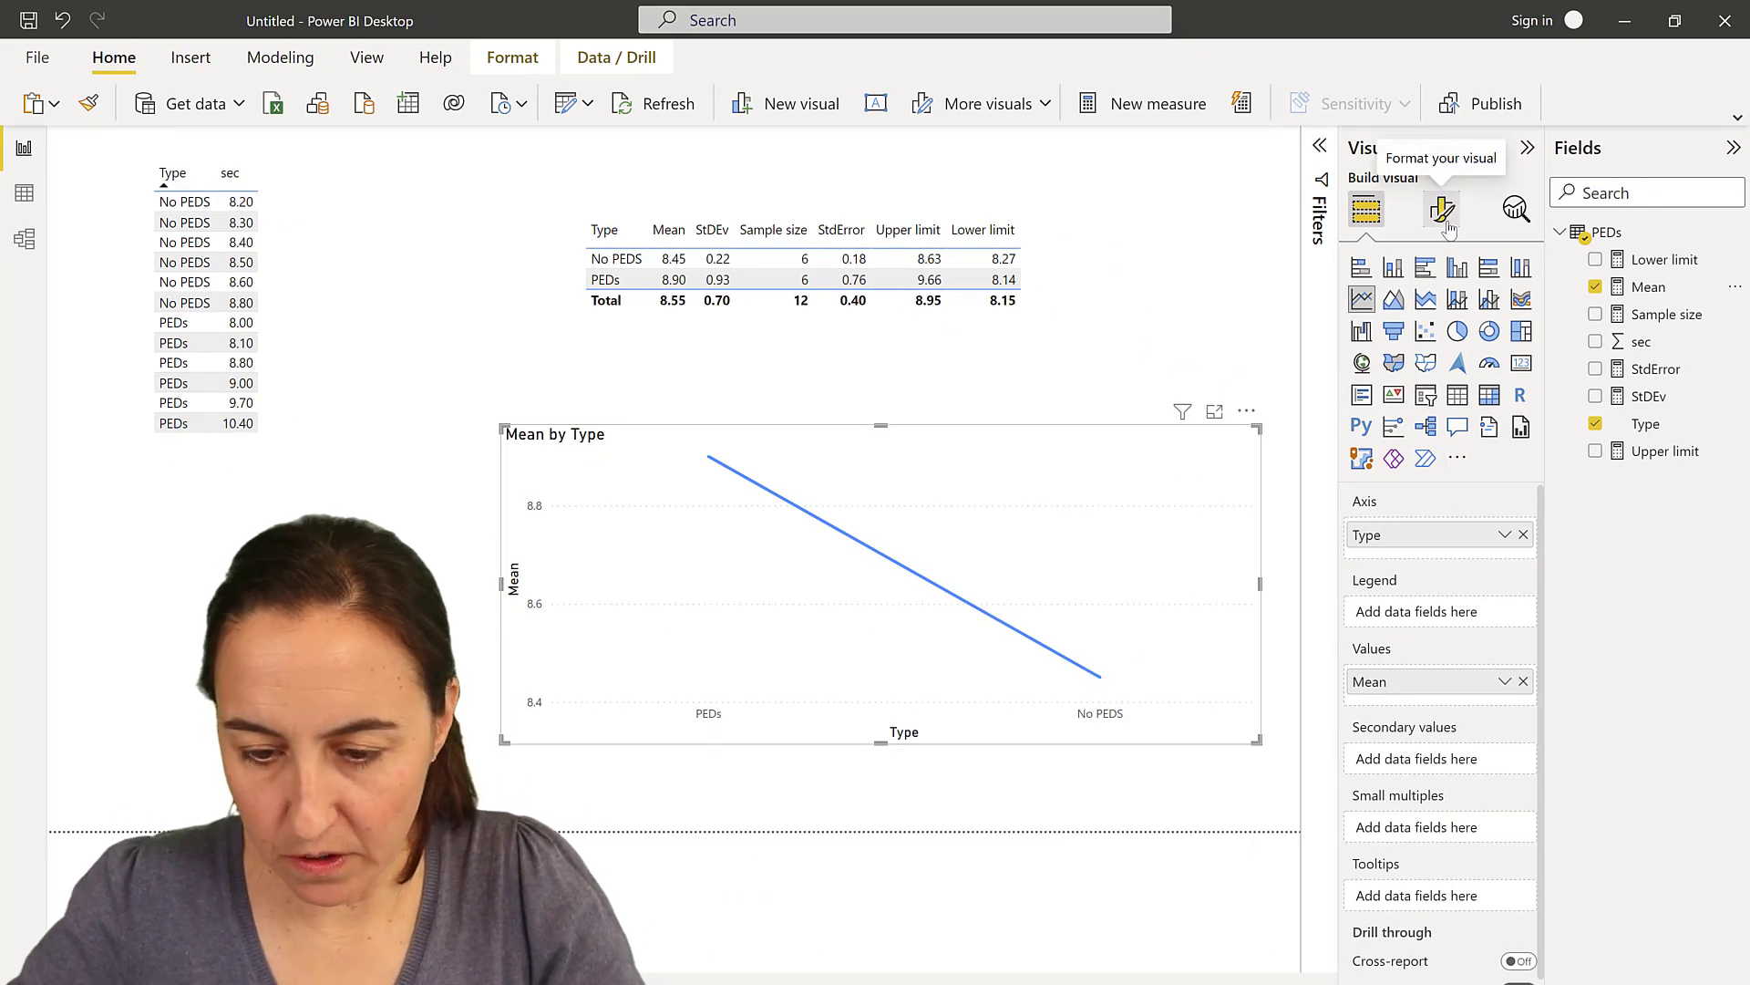
# Enable error bars with Upper limit as upper bound and Lower limit as lower bound.
pyautogui.click(1525, 217)
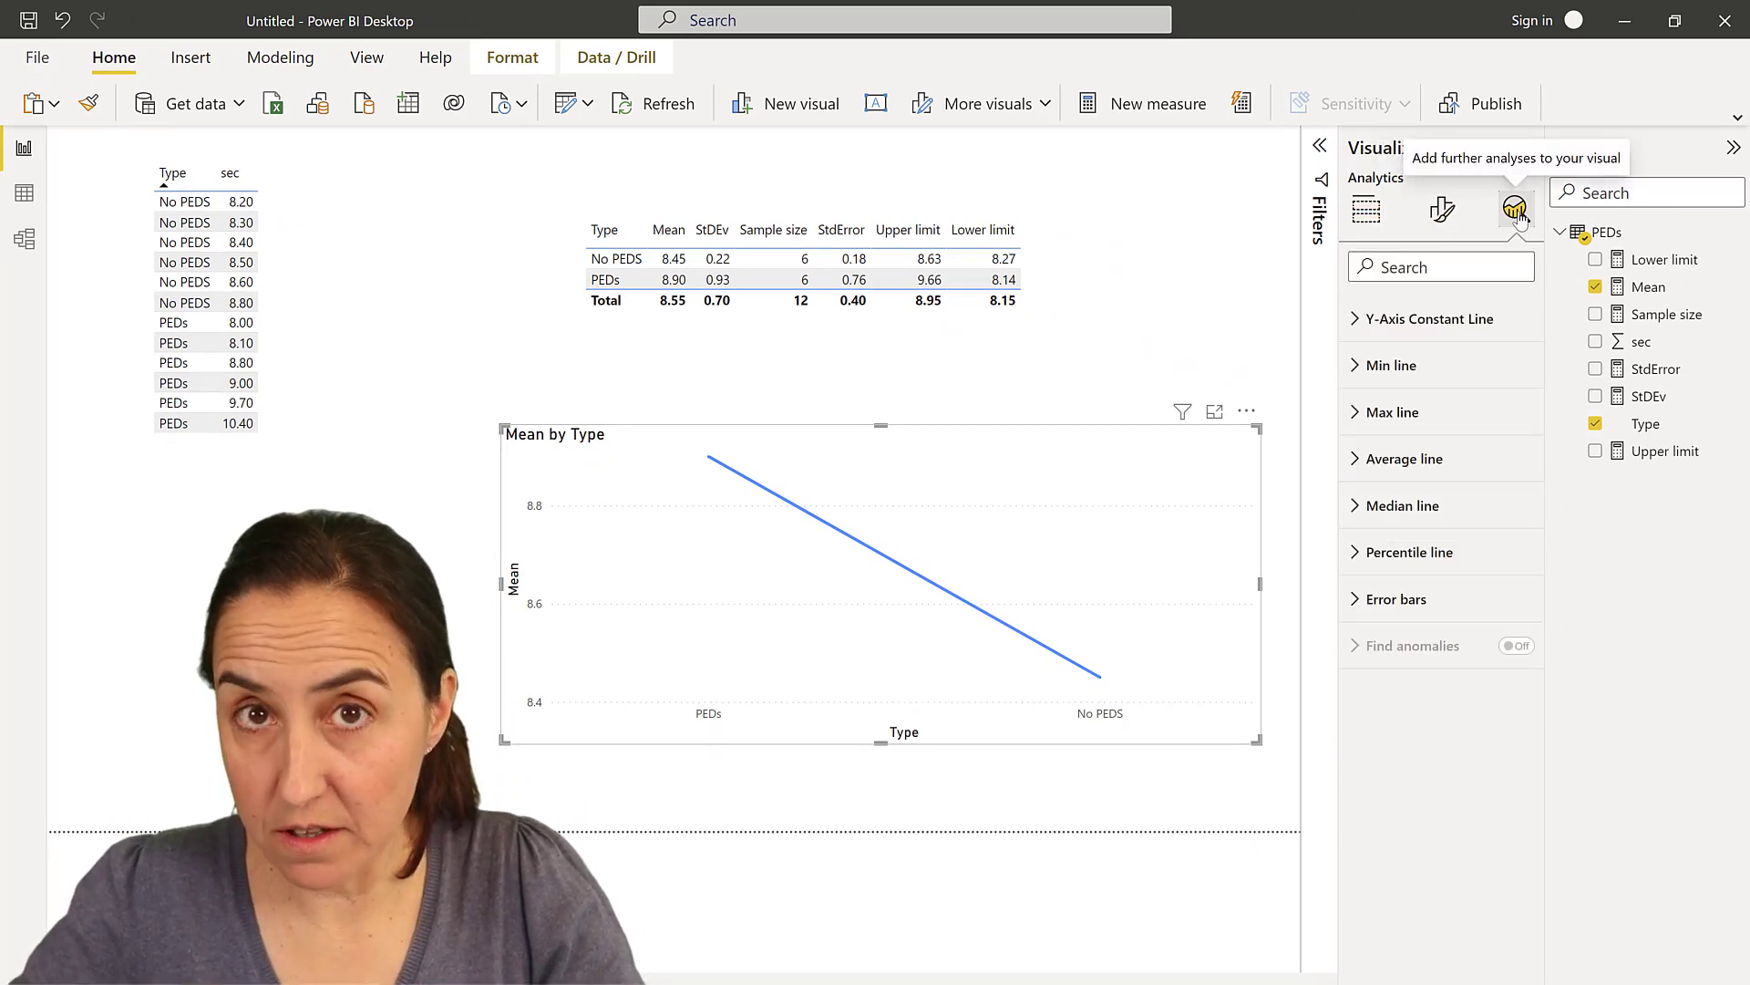
pyautogui.click(1358, 601)
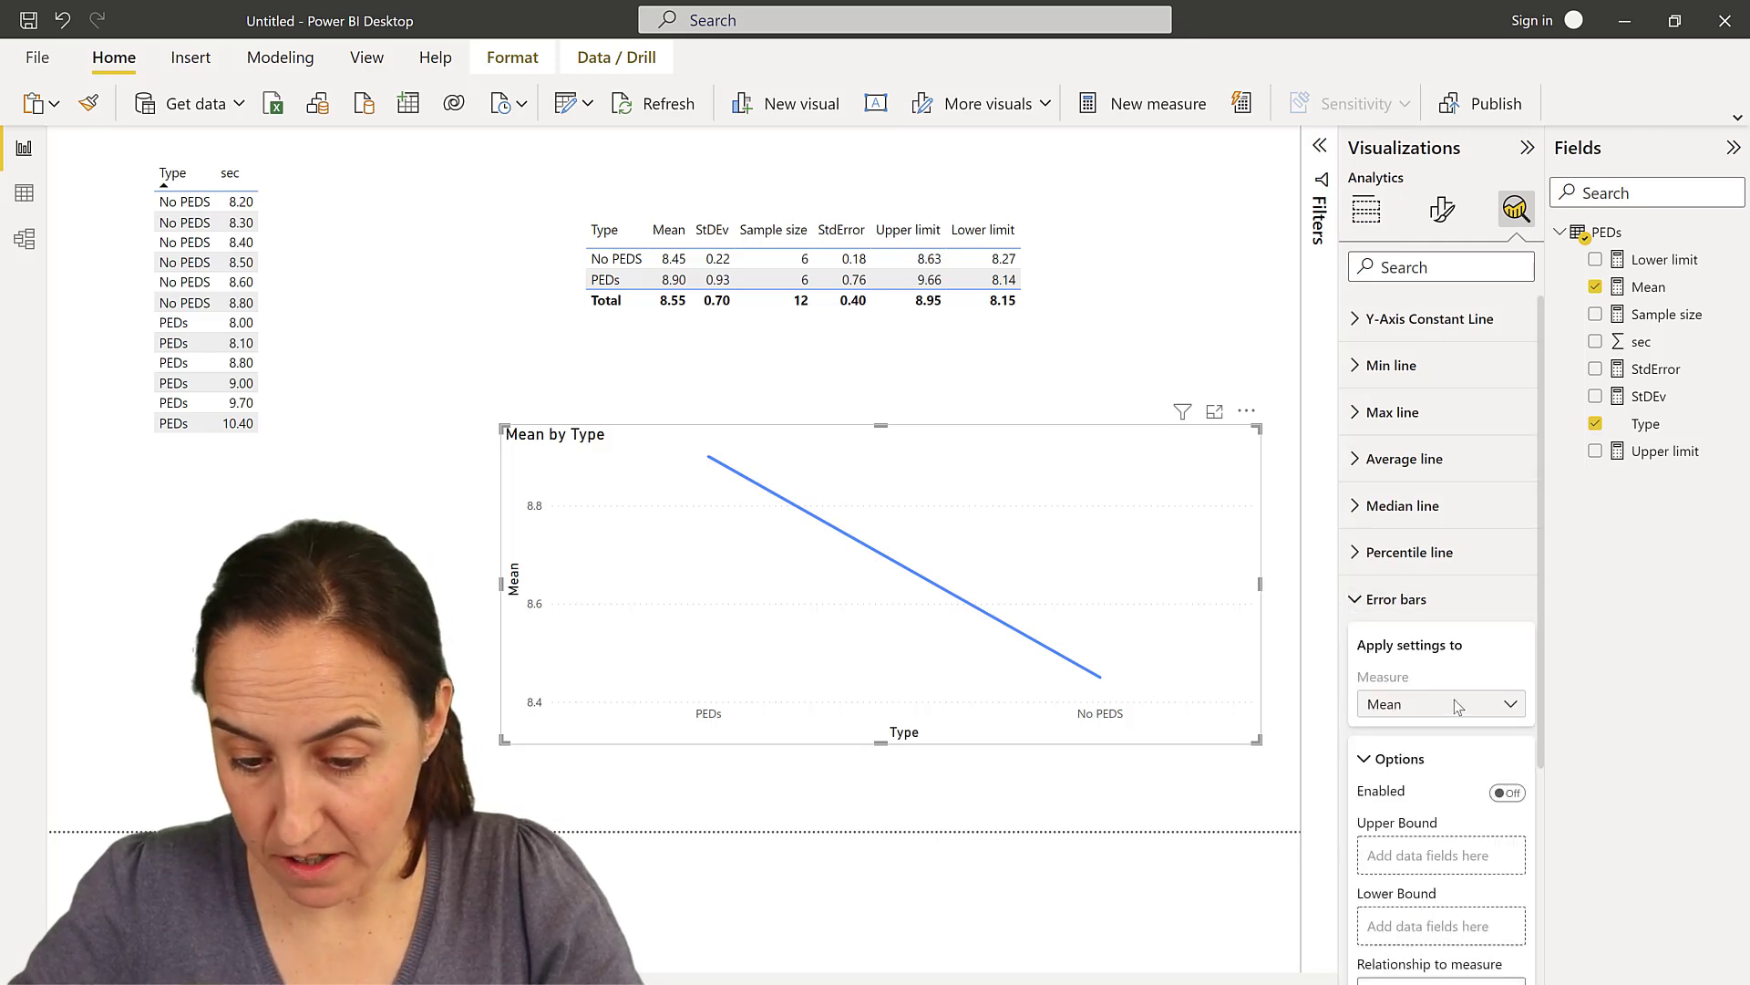
pyautogui.scroll(-4, 1470, 699)
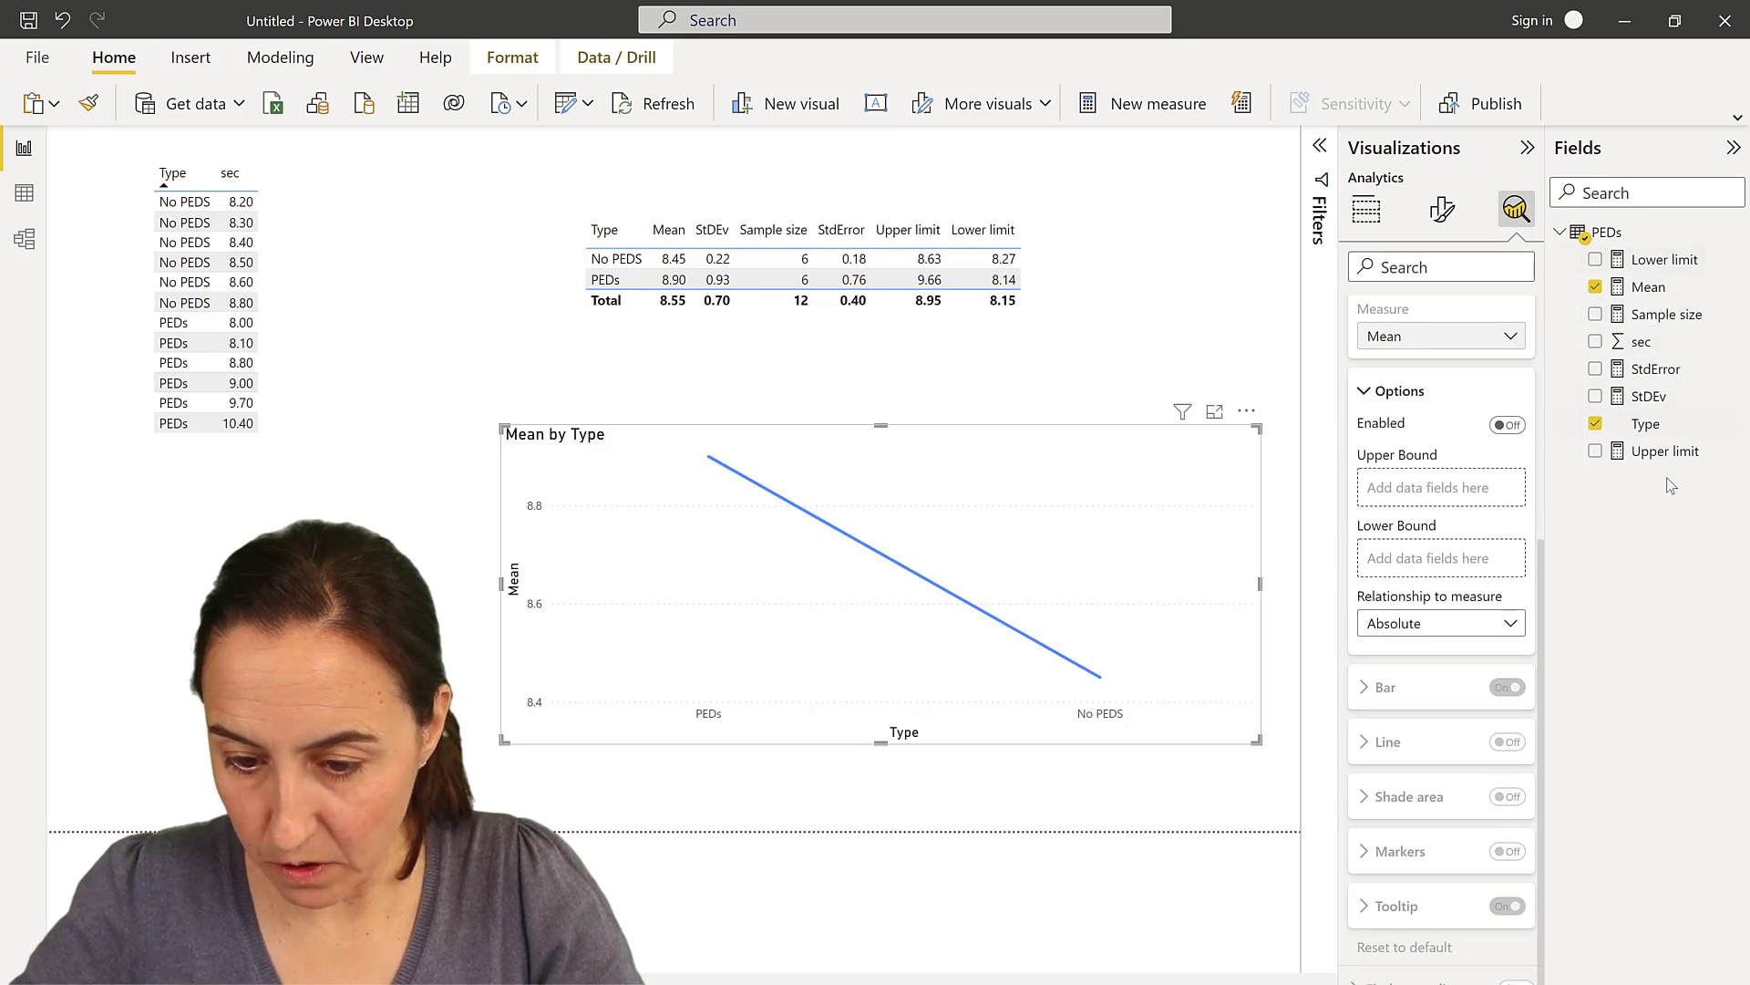
pyautogui.moveTo(1666, 450); pyautogui.dragTo(1422, 487)
pyautogui.moveTo(1665, 259); pyautogui.dragTo(1596, 341)
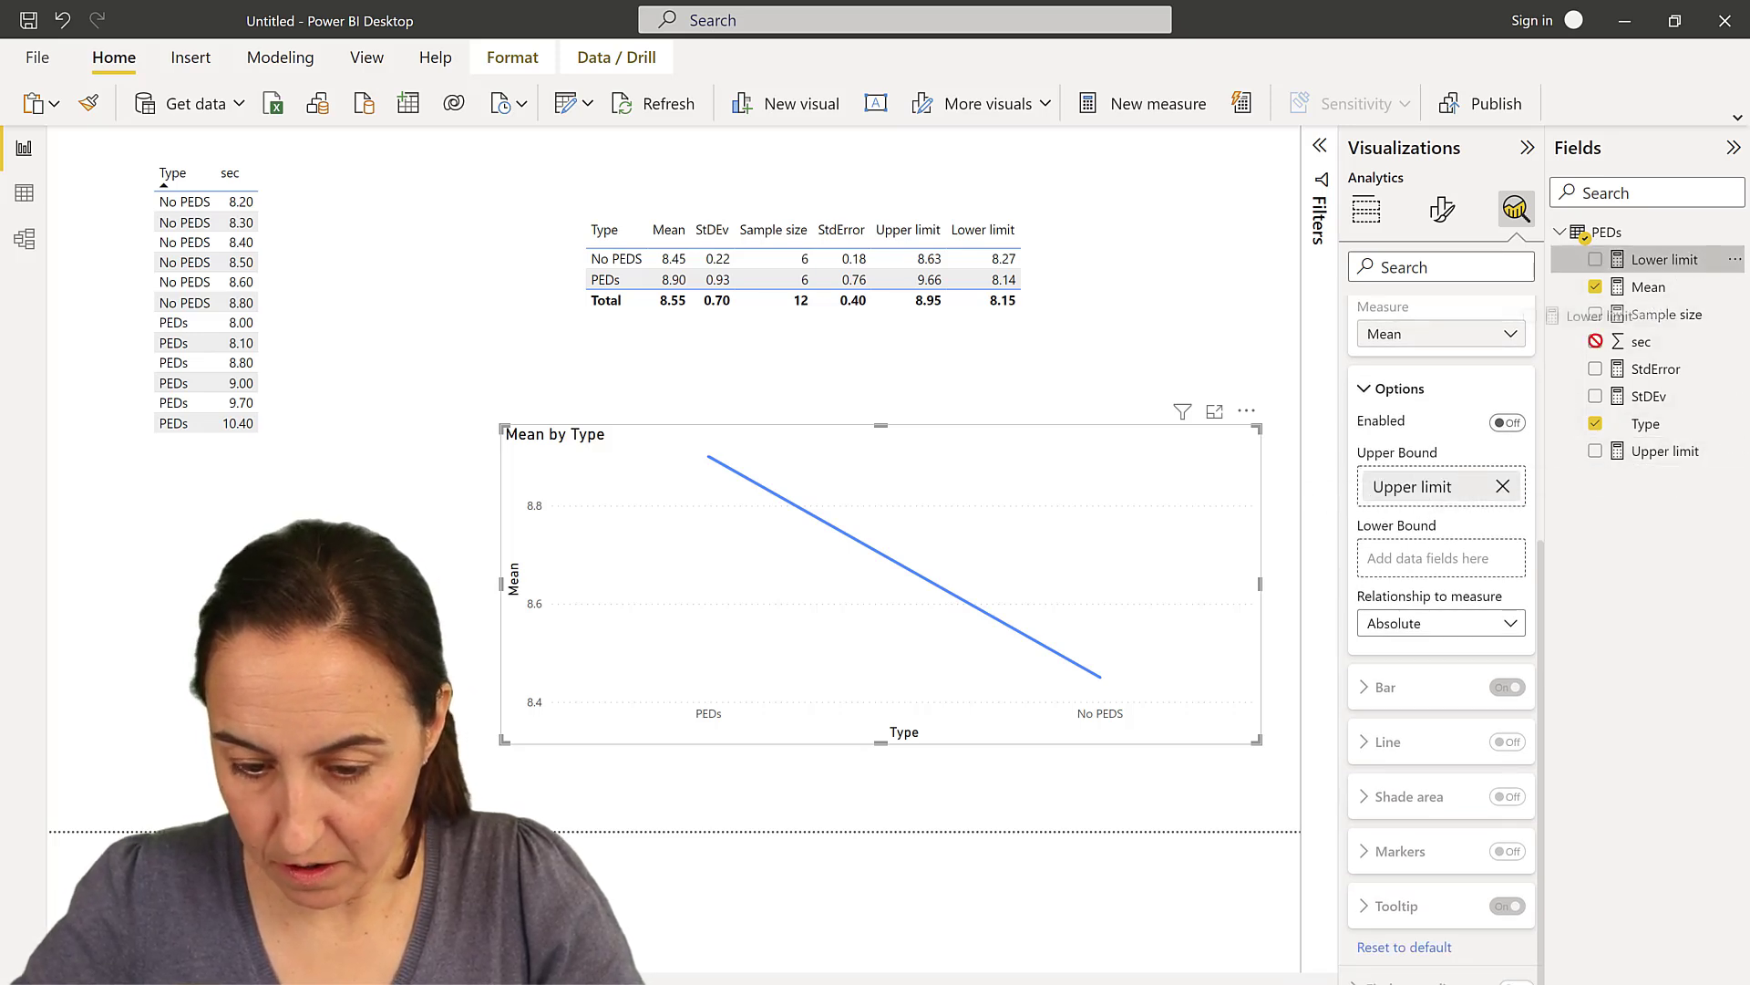
pyautogui.moveTo(1433, 632); pyautogui.dragTo(1434, 641)
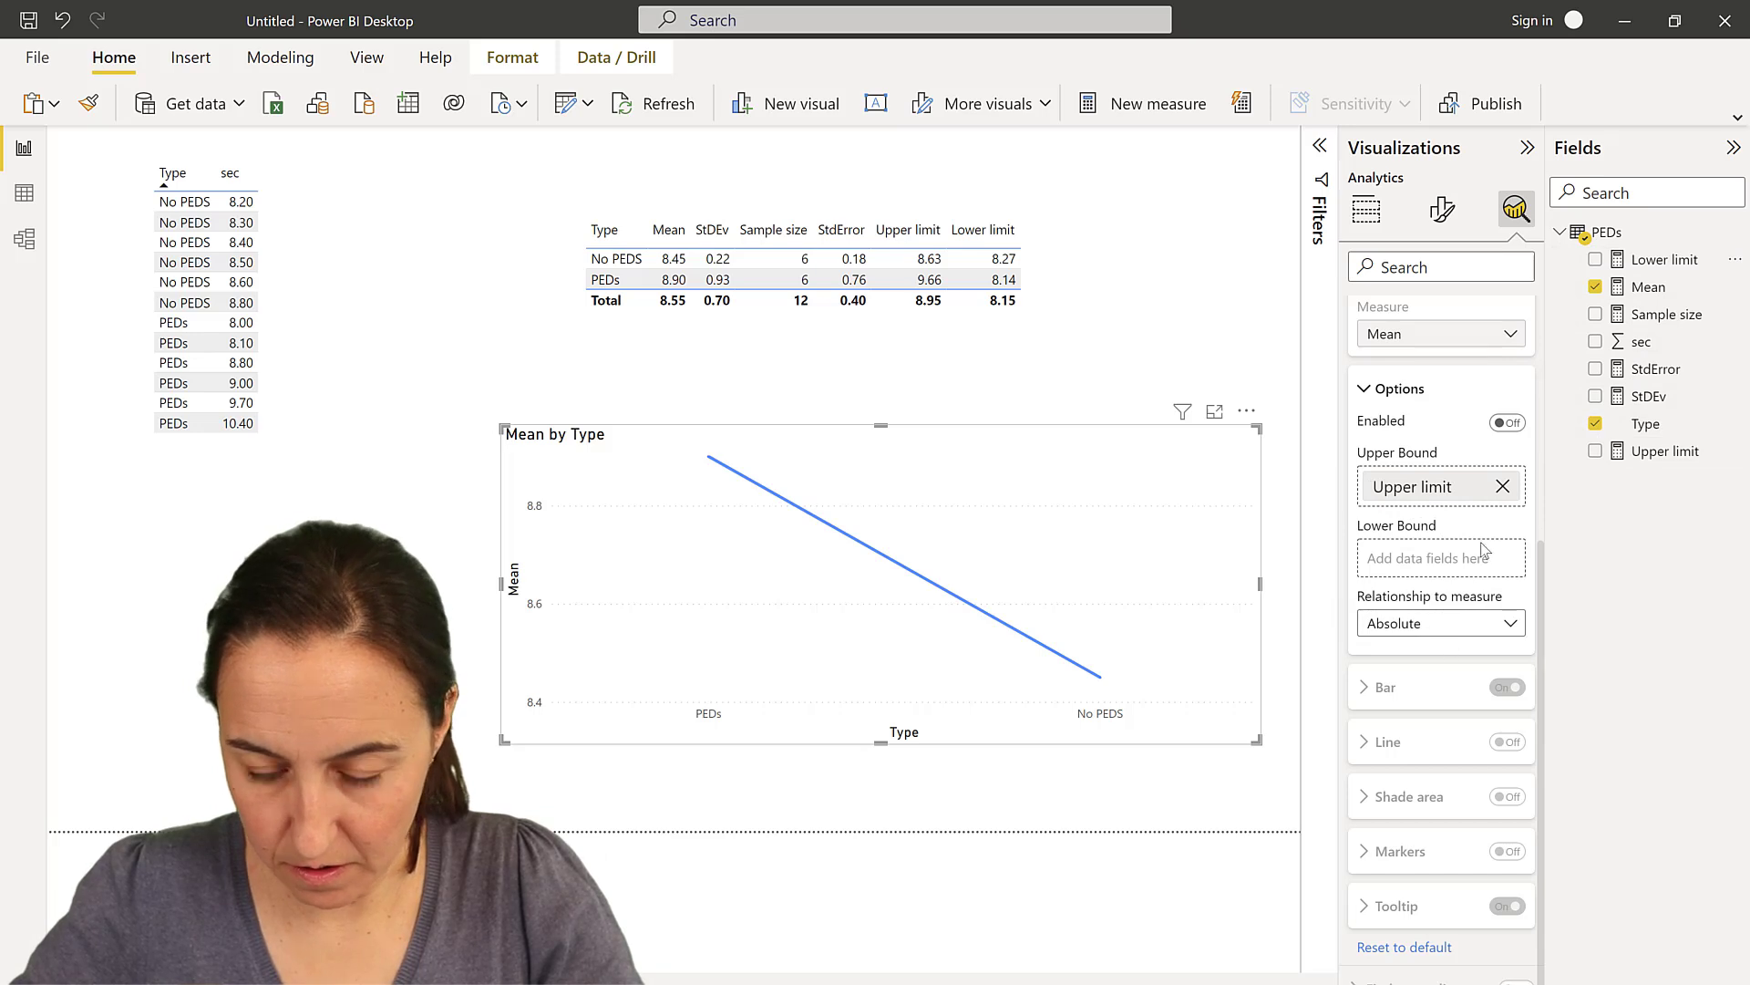
pyautogui.moveTo(1413, 540); pyautogui.dragTo(1409, 558)
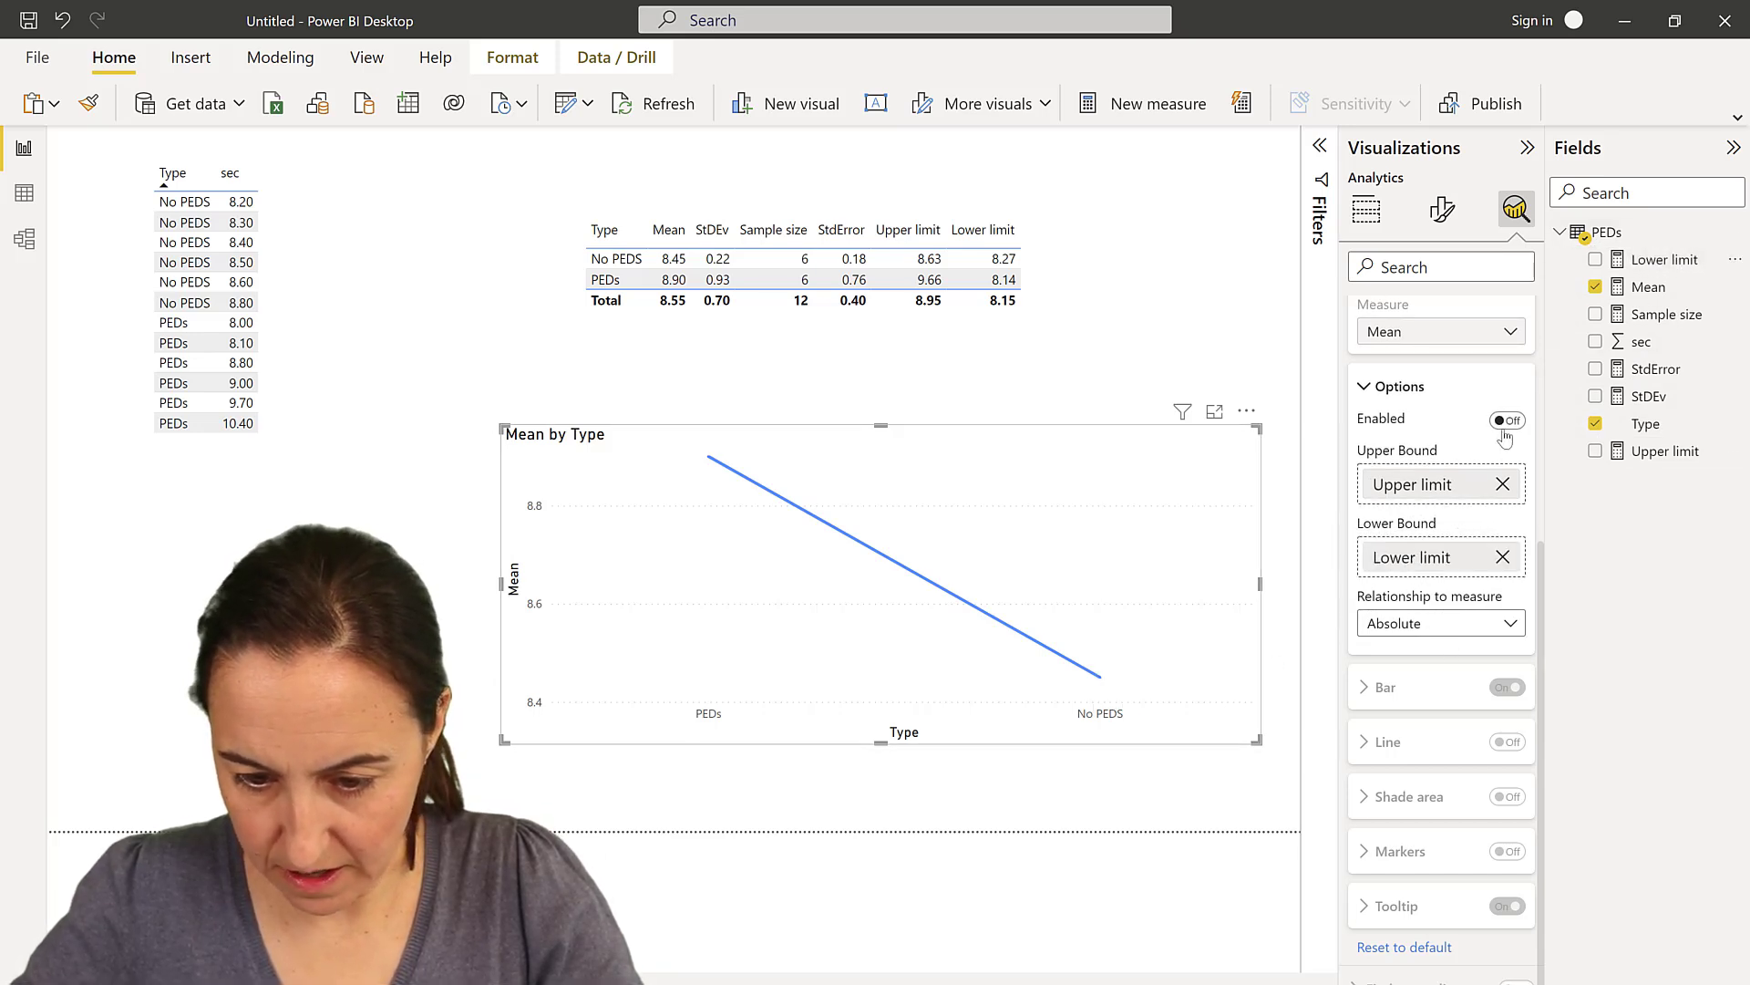
pyautogui.click(1513, 425)
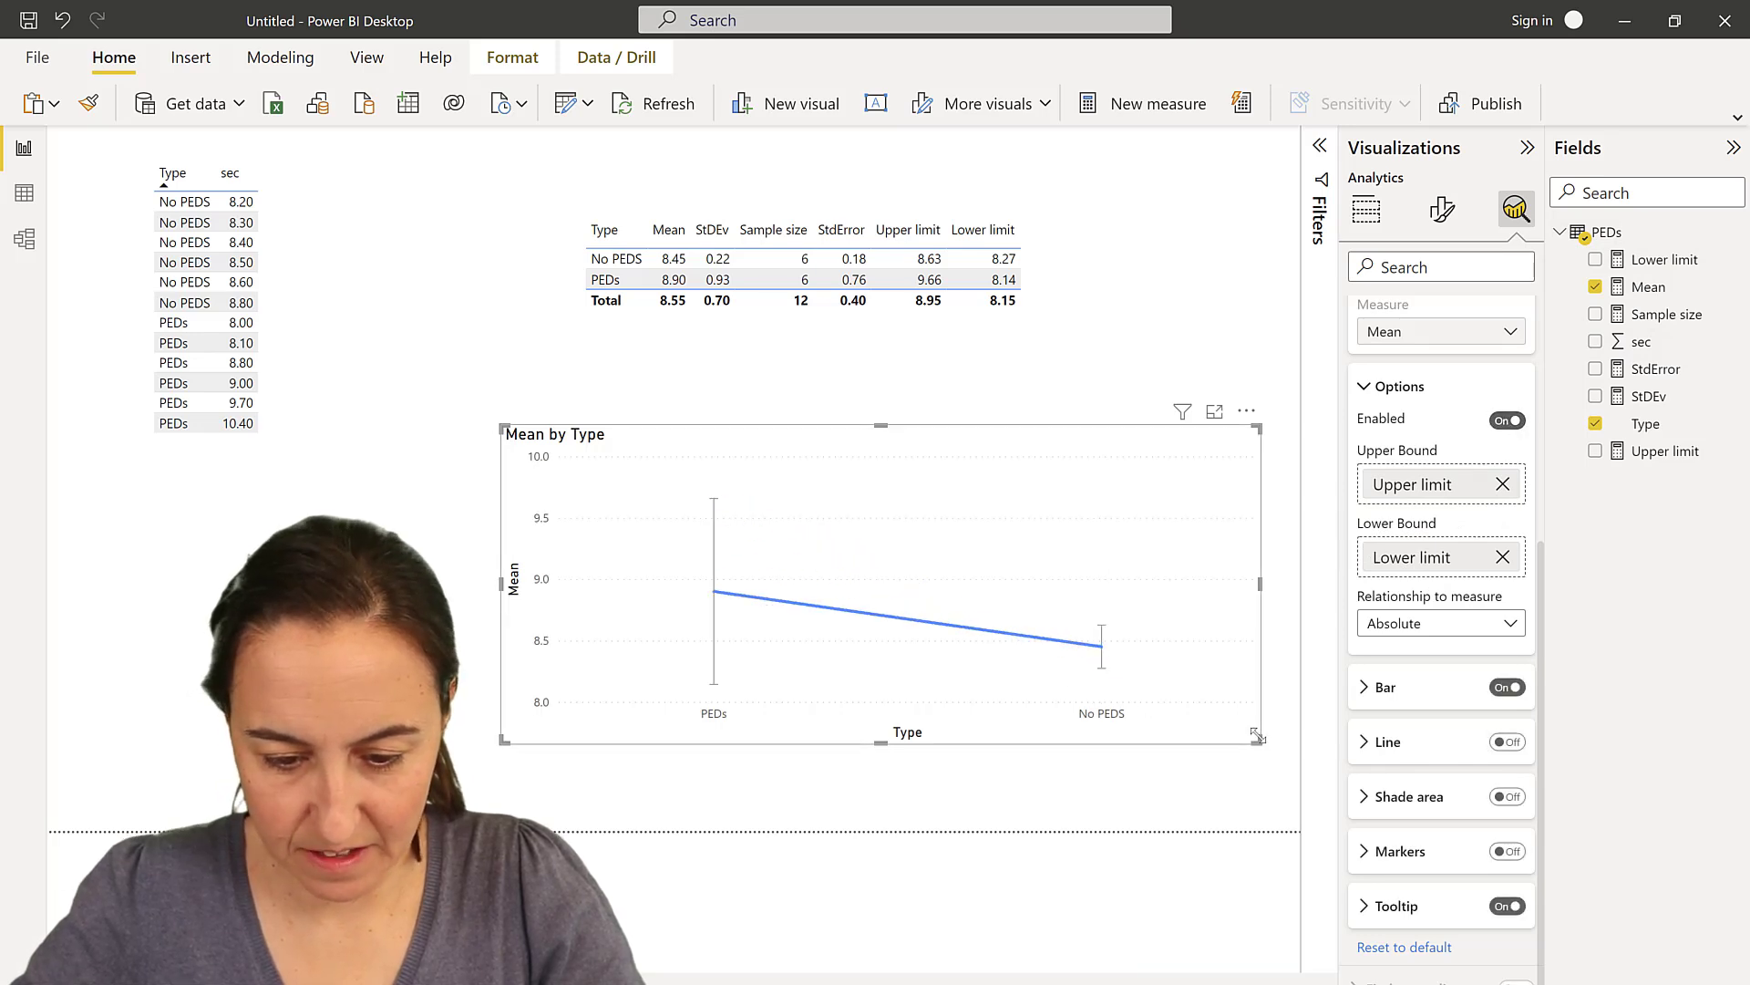
pyautogui.moveTo(1135, 676)
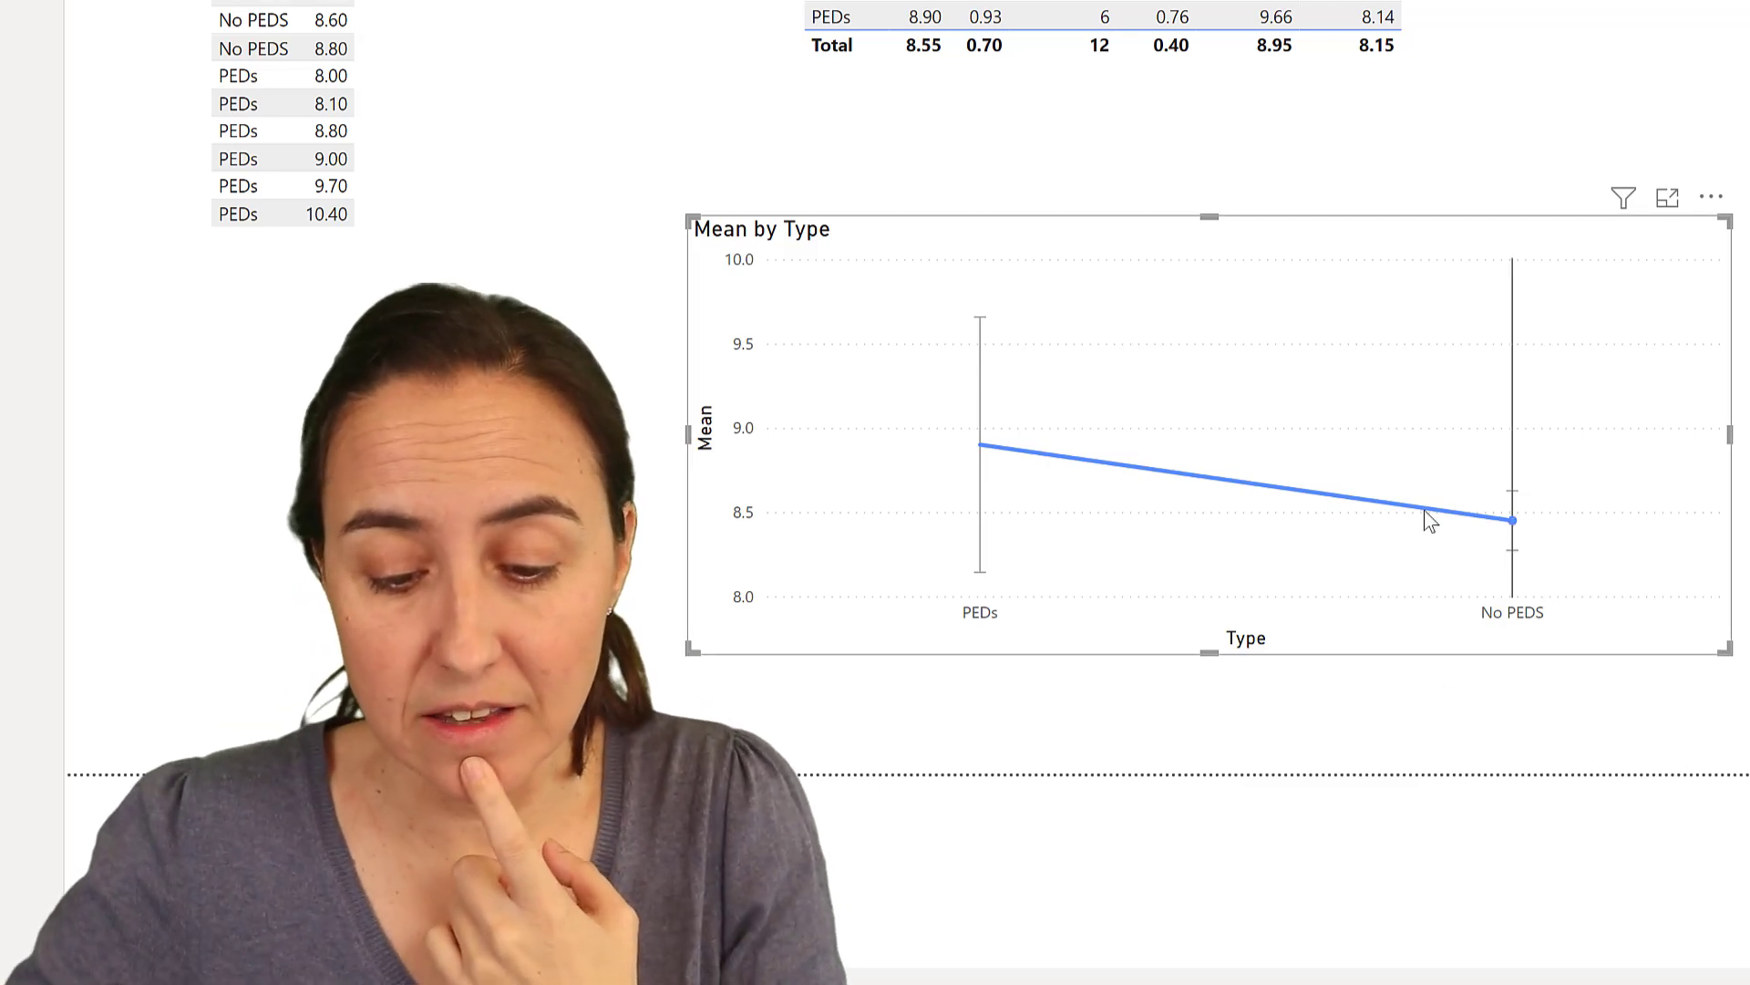
pyautogui.moveTo(1183, 545)
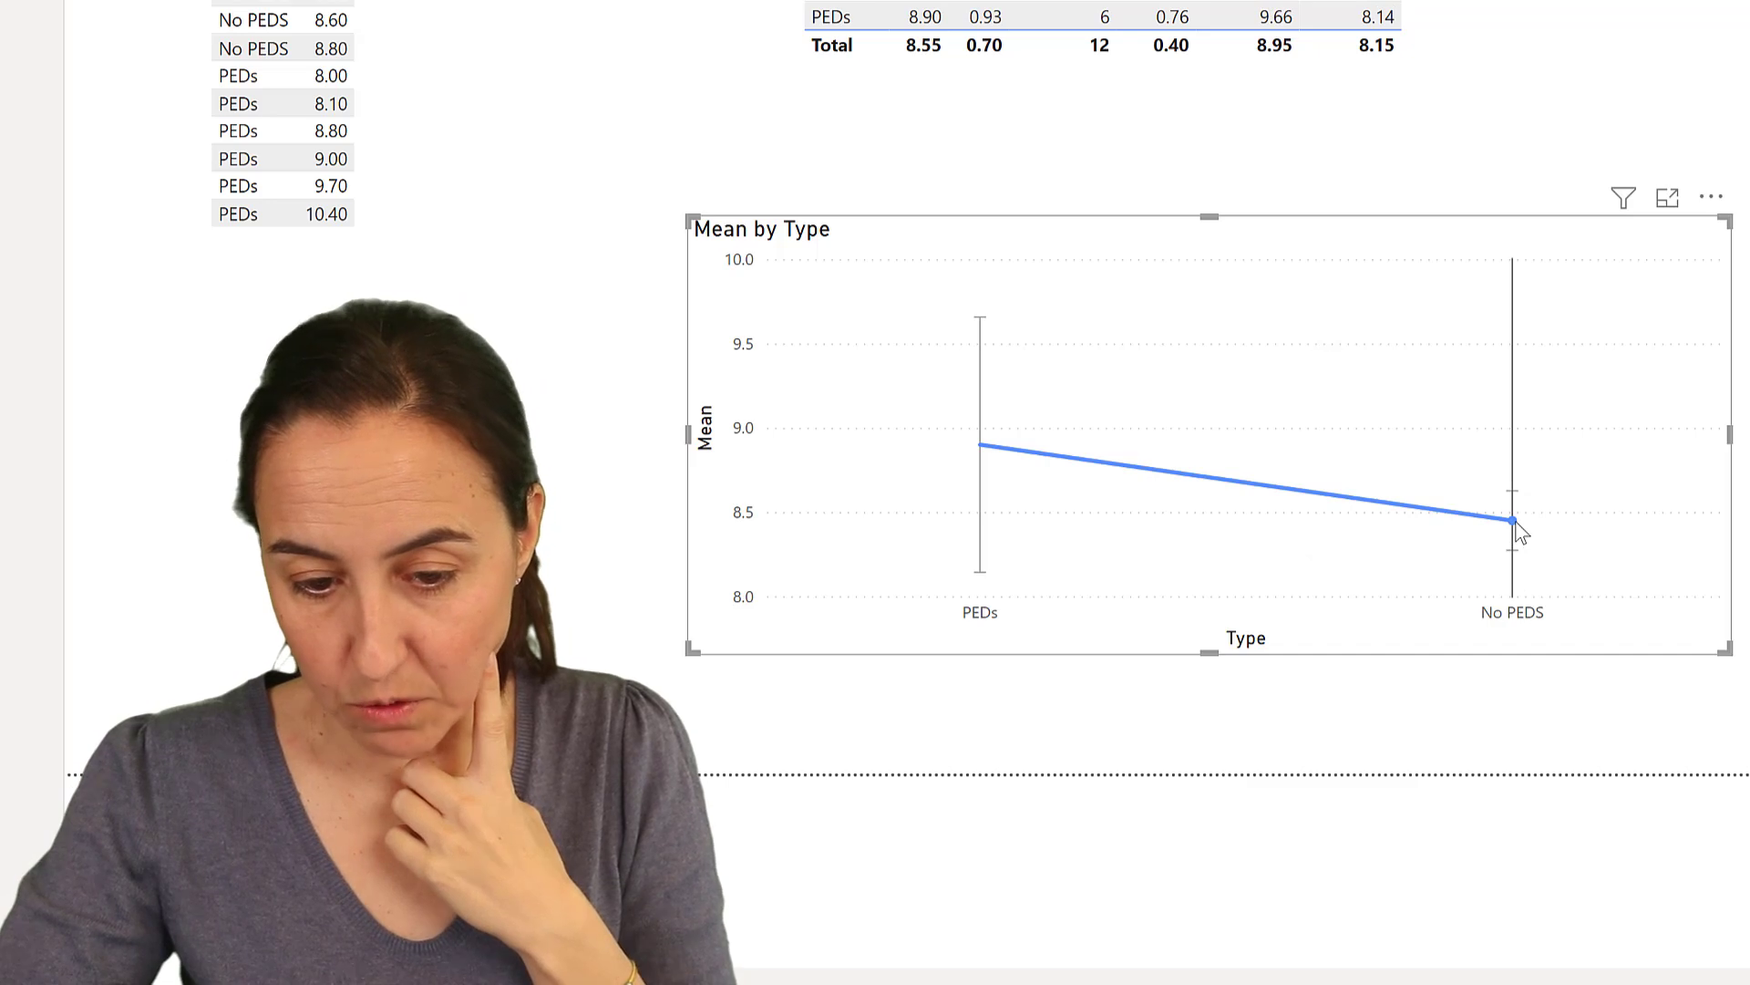
pyautogui.moveTo(1514, 520)
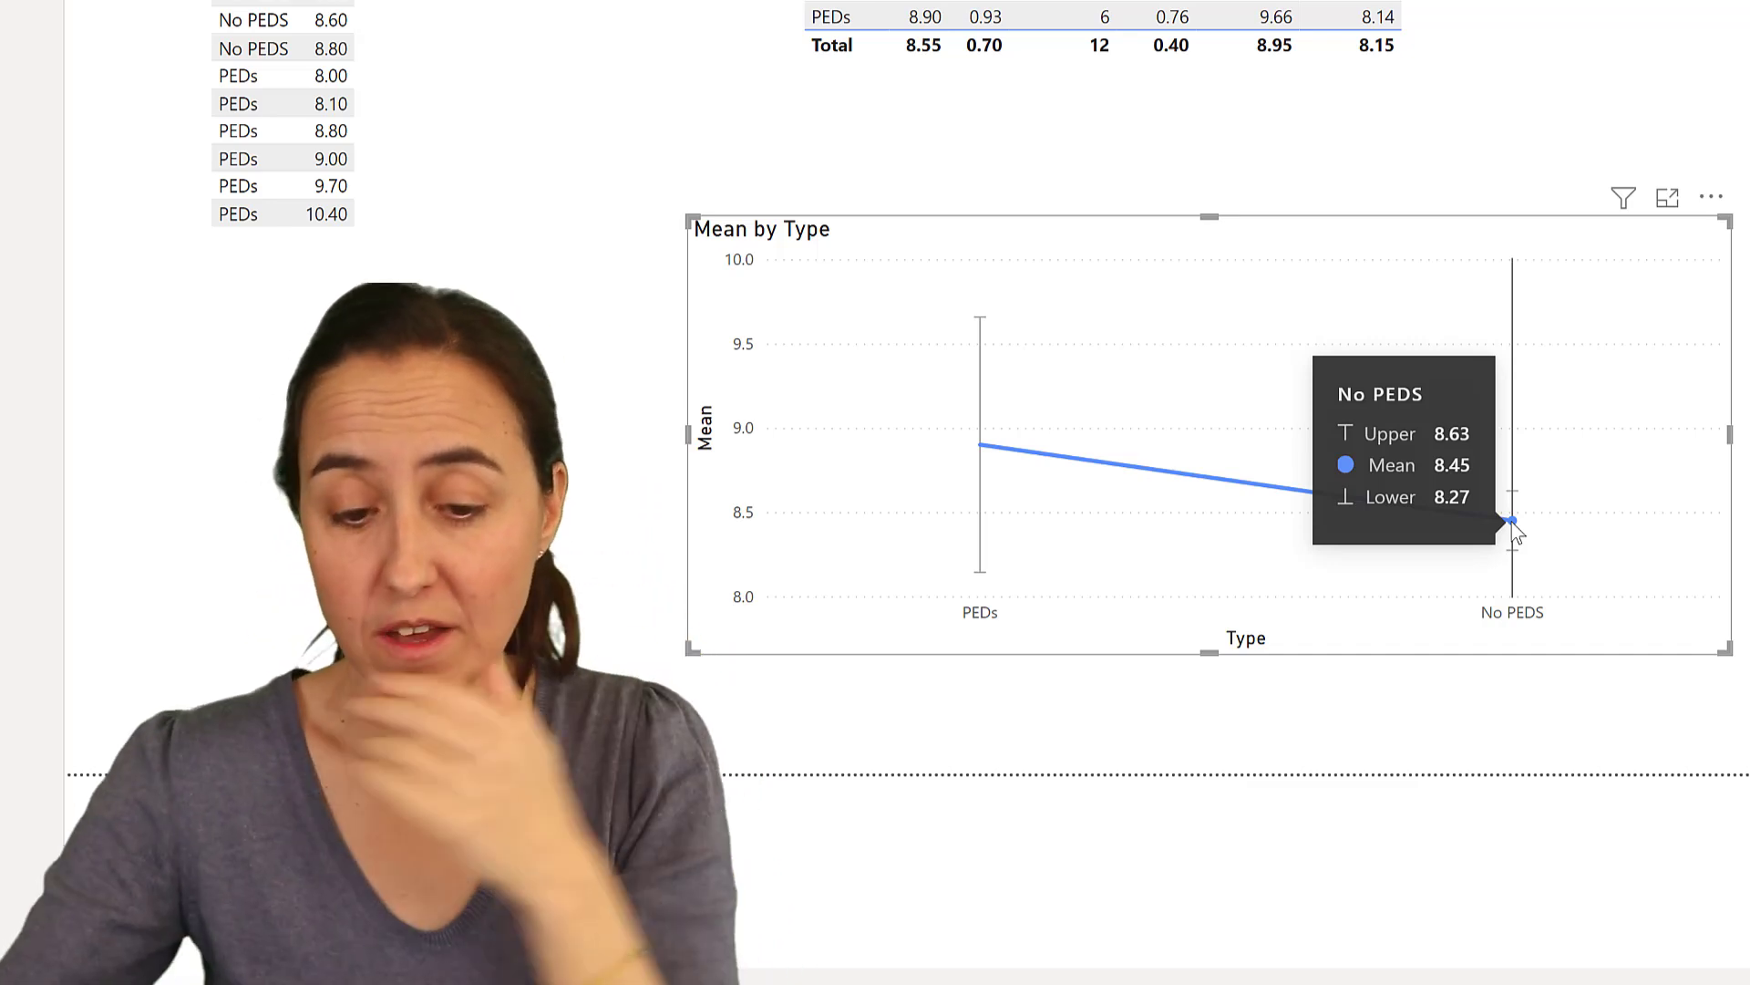
pyautogui.moveTo(968, 480)
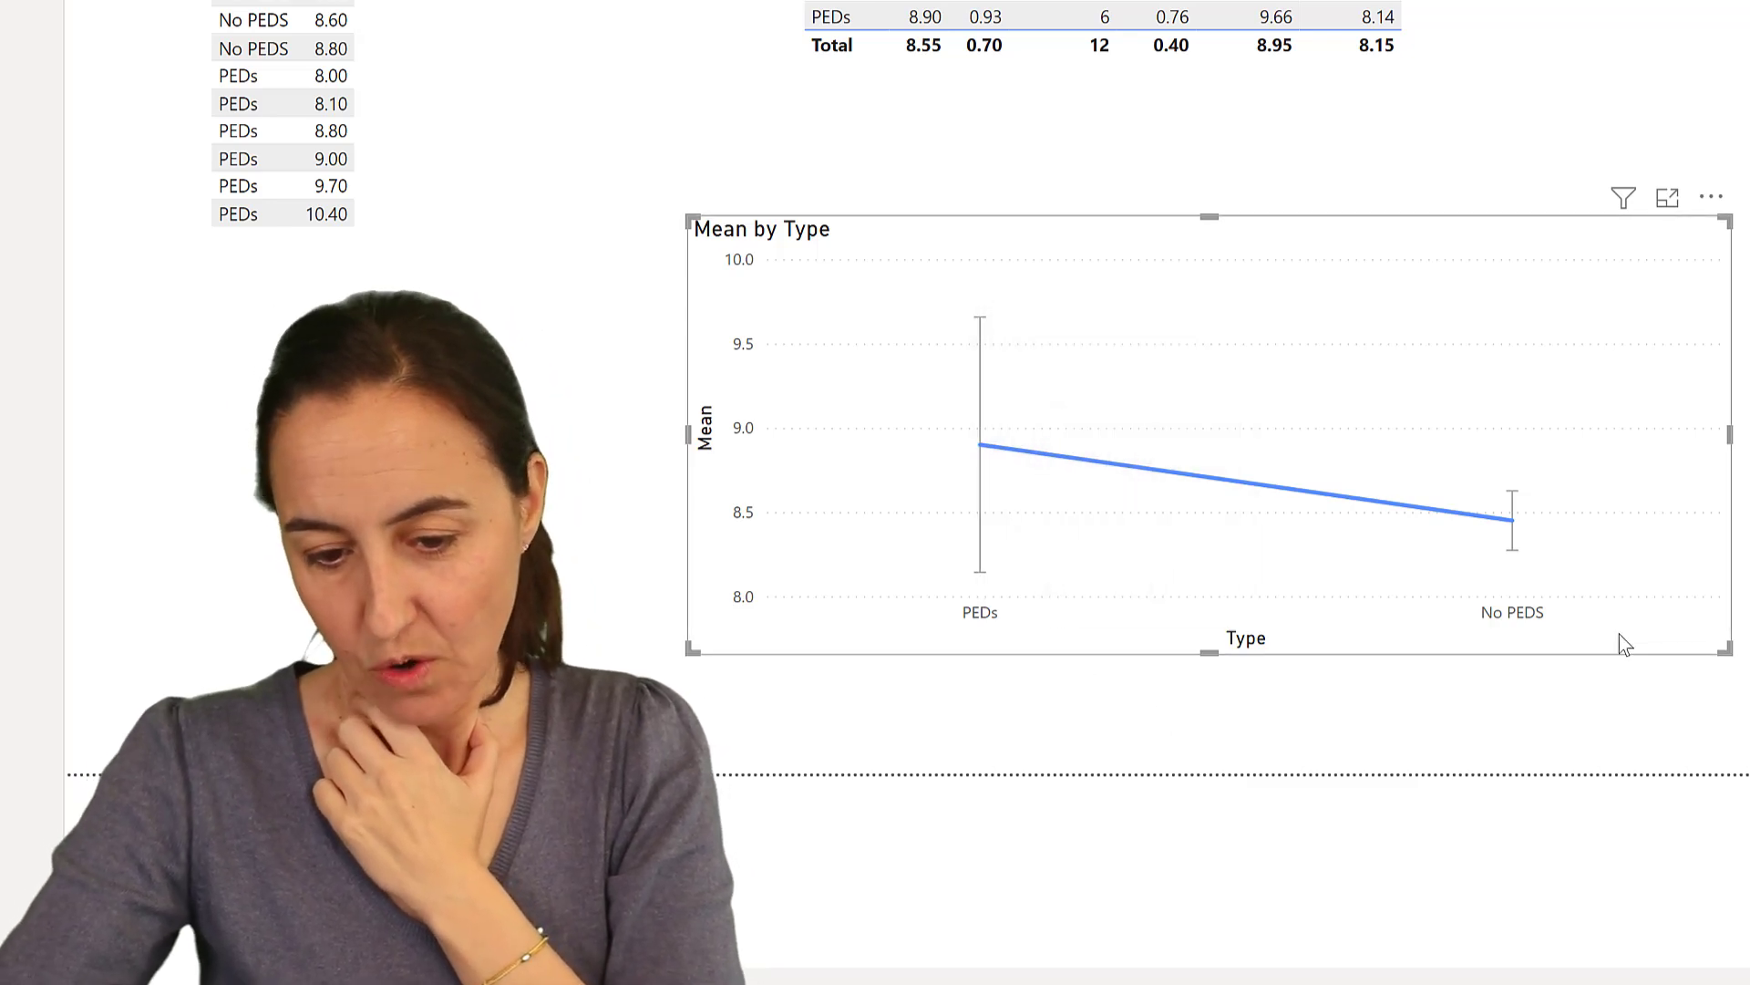
# Drag the Mean by Type chart's bottom edge down to make it slightly taller.
pyautogui.moveTo(1214, 638); pyautogui.dragTo(1211, 673)
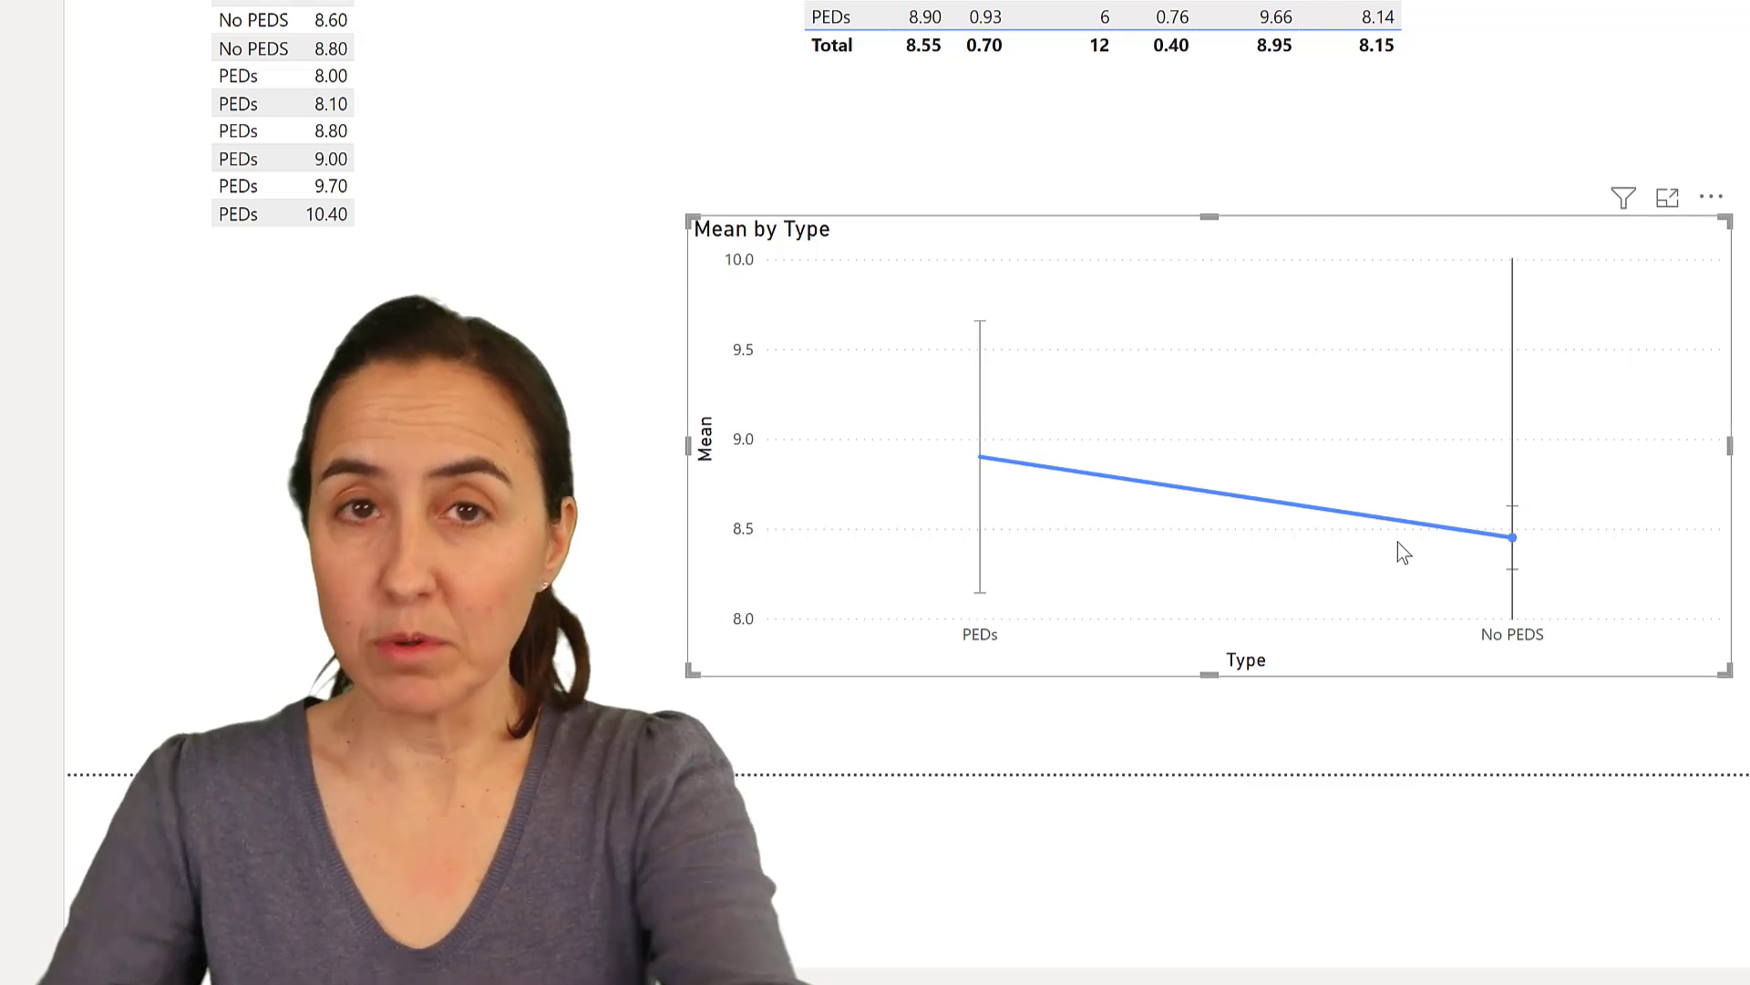
pyautogui.moveTo(1399, 544)
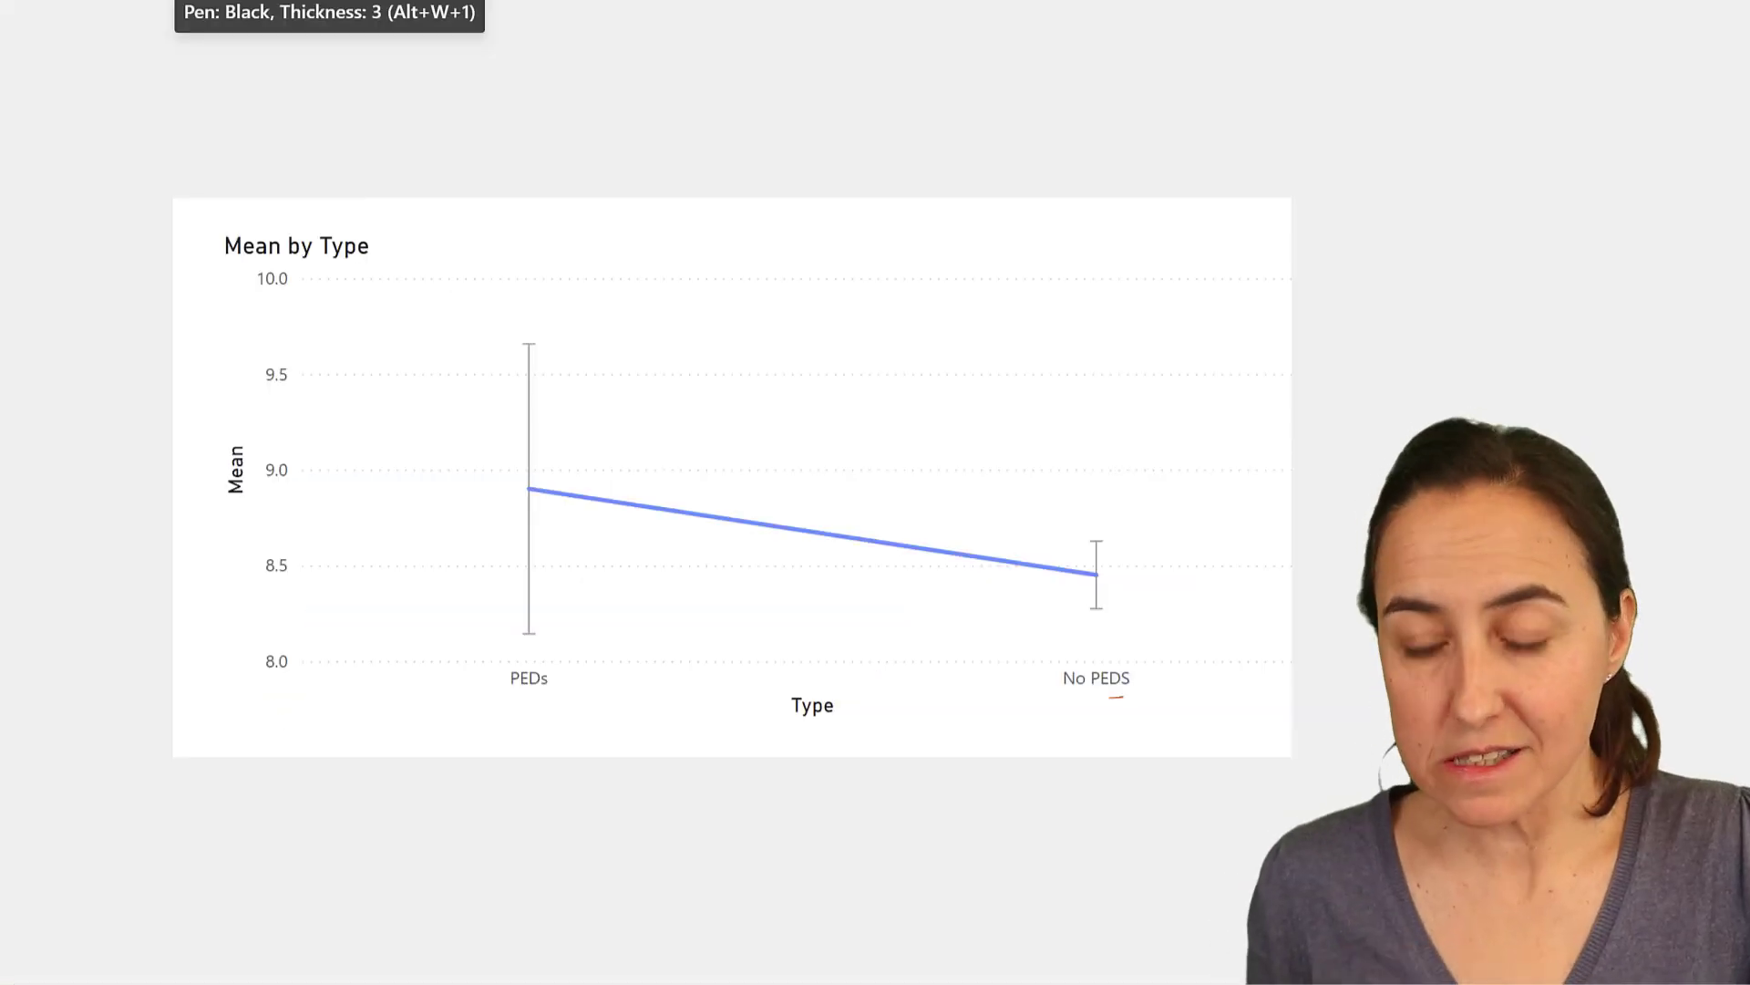
# Underline both category labels and draw a level line from the y-axis to the PEDs bar.
pyautogui.moveTo(1119, 697)
pyautogui.mouseDown()
pyautogui.moveTo(1085, 700)
pyautogui.moveTo(1123, 699)
pyautogui.mouseUp()
pyautogui.moveTo(557, 700); pyautogui.dragTo(528, 708)
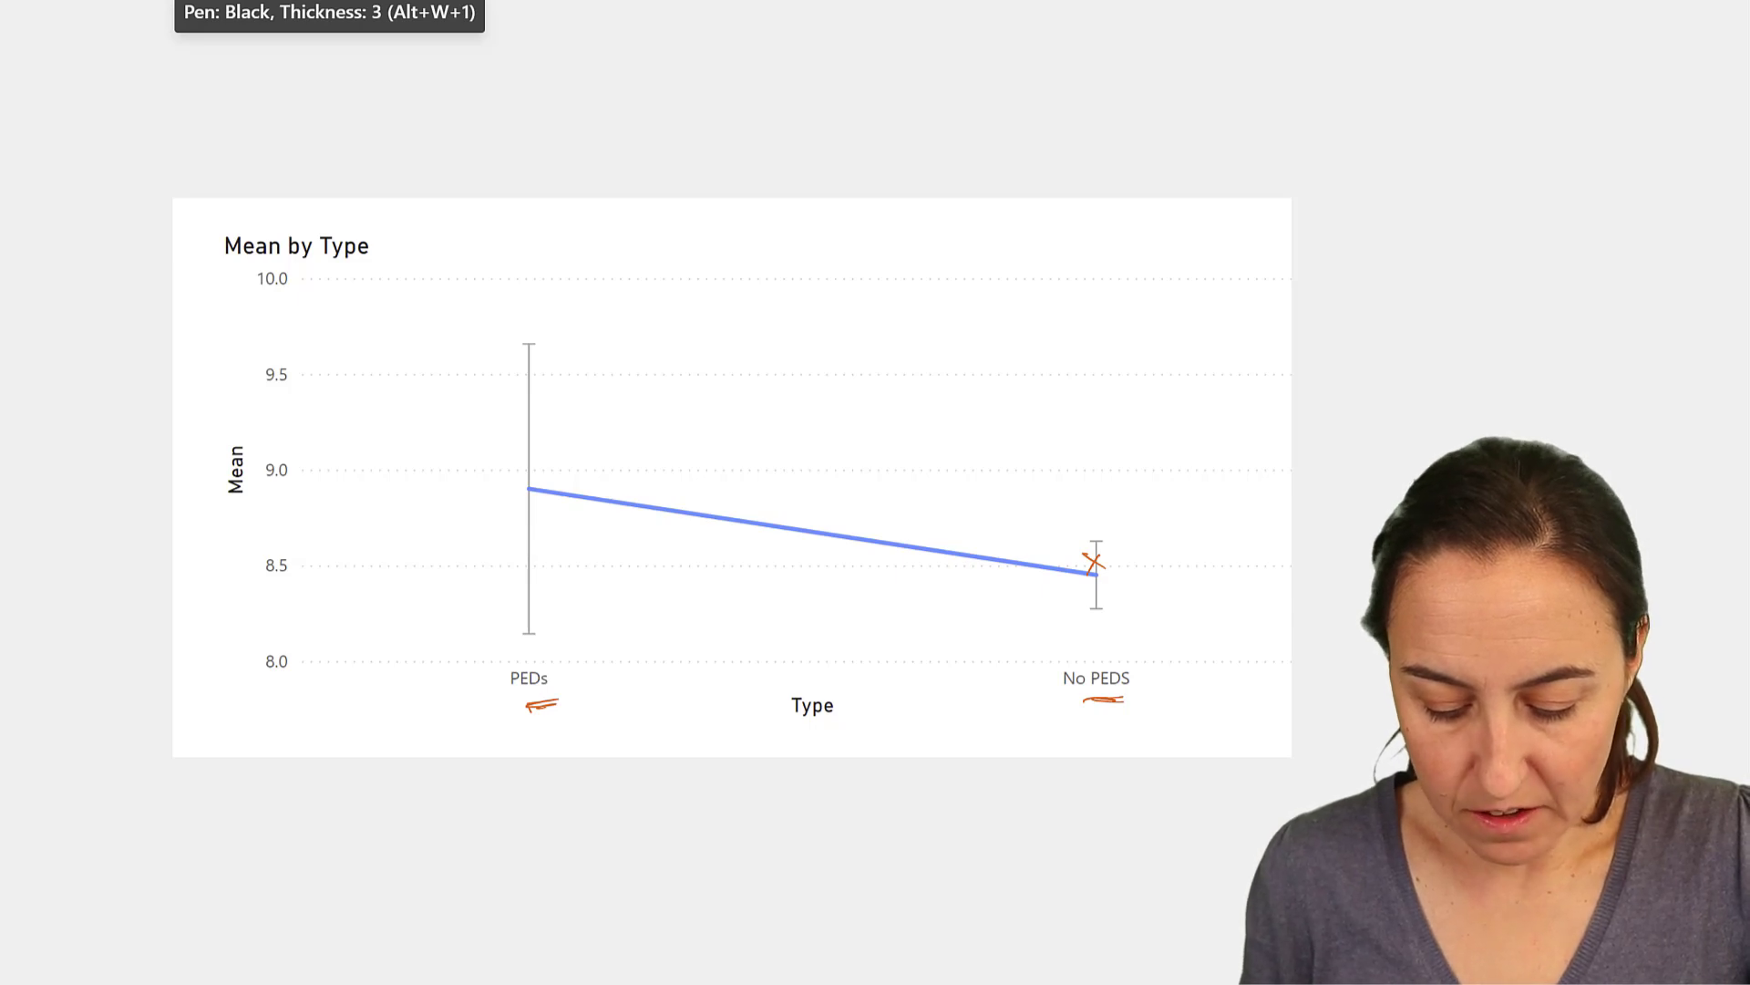
pyautogui.moveTo(519, 605)
pyautogui.mouseDown()
pyautogui.moveTo(540, 622)
pyautogui.moveTo(524, 620)
pyautogui.mouseUp()
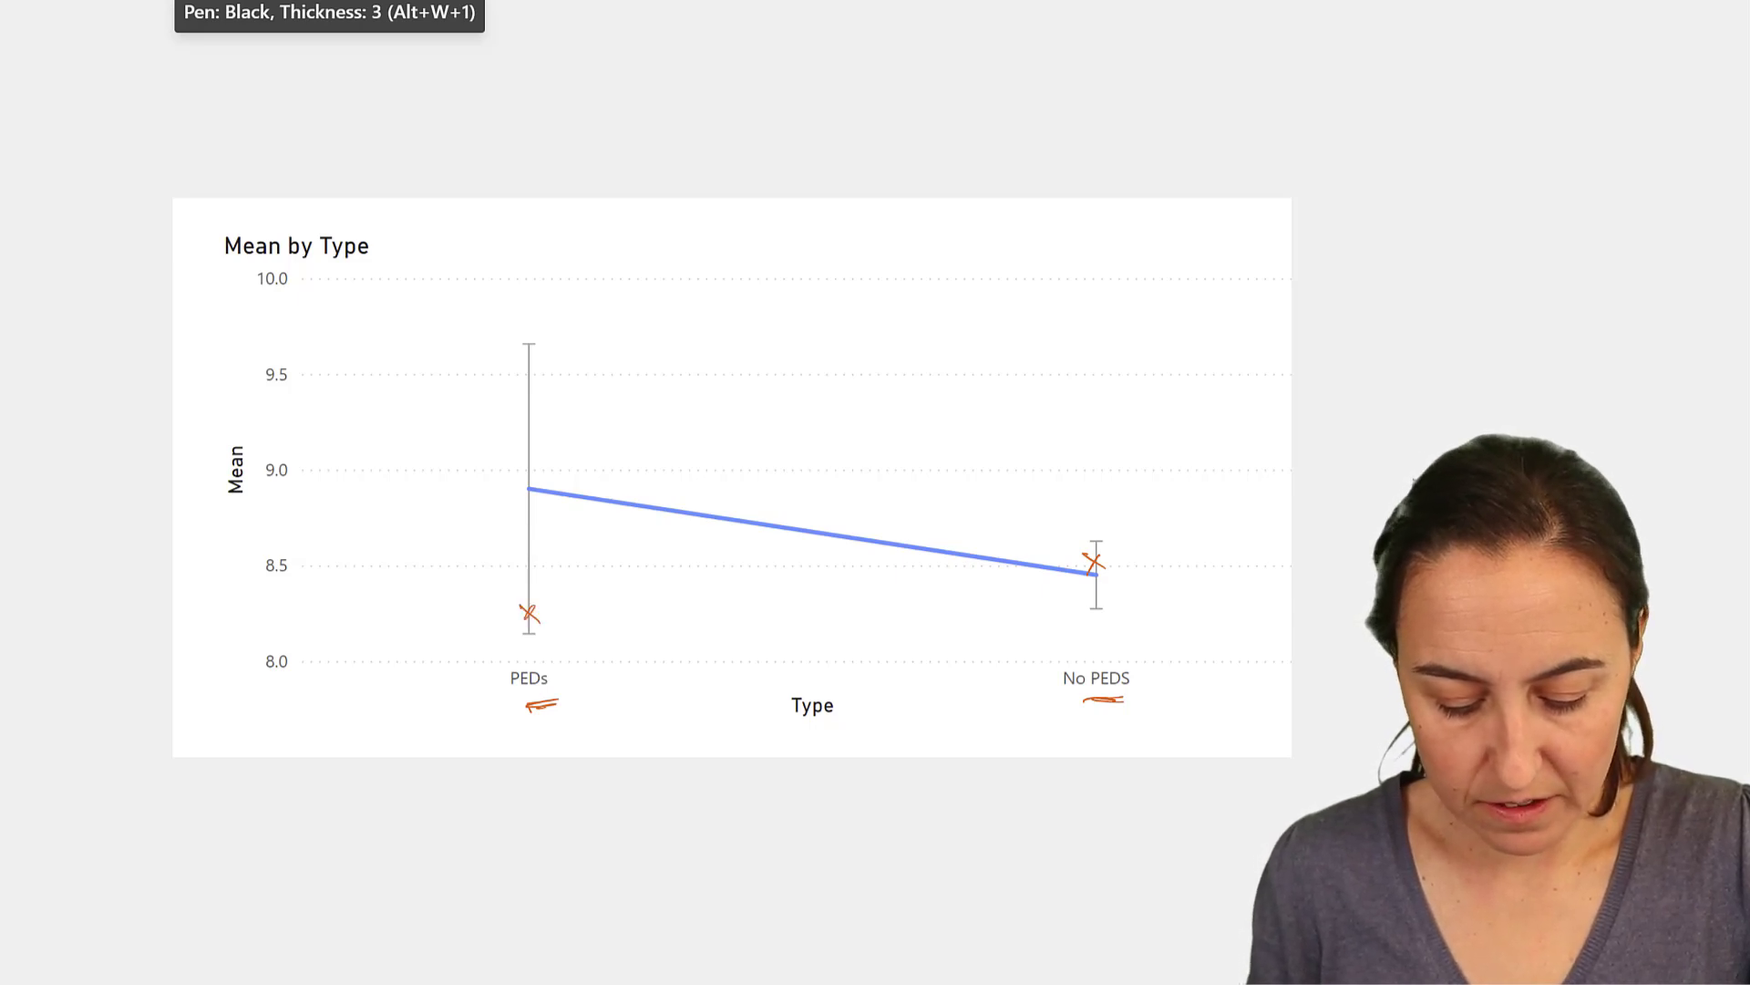
pyautogui.moveTo(286, 606); pyautogui.dragTo(475, 609)
pyautogui.moveTo(493, 616); pyautogui.dragTo(519, 607)
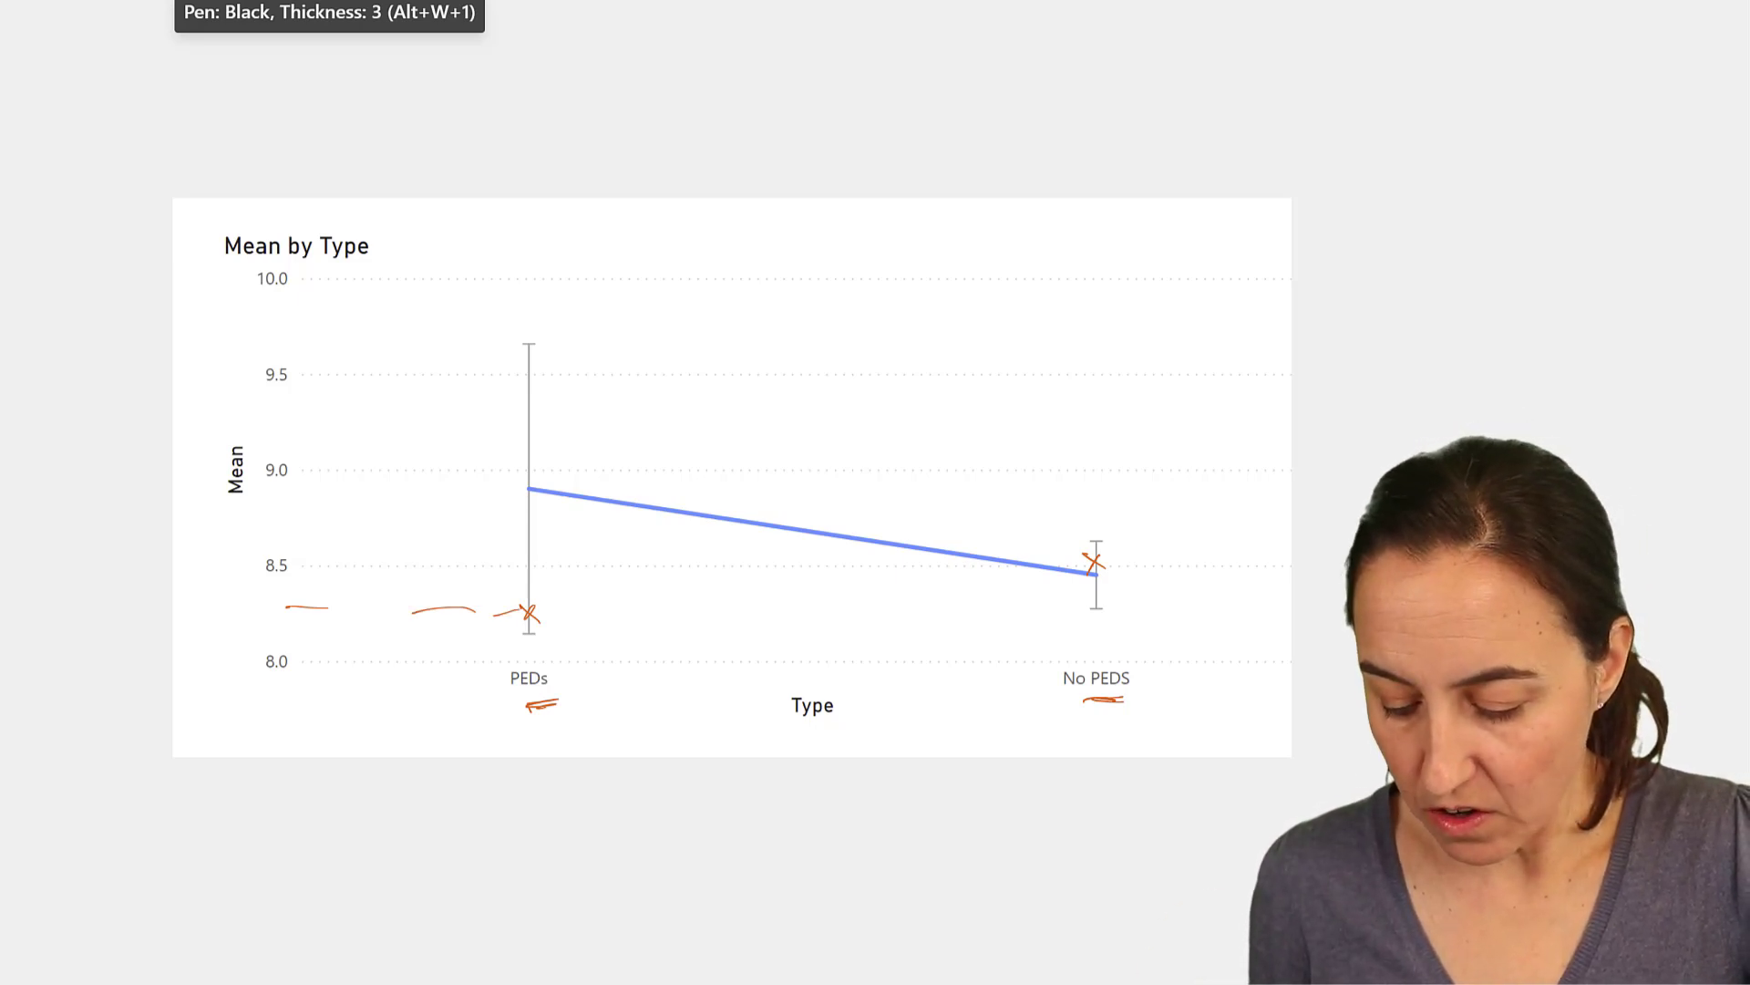
# Cross out the lower No PEDS and upper PEDs error-bar ends.
pyautogui.moveTo(1089, 589); pyautogui.dragTo(1108, 605)
pyautogui.moveTo(1085, 605); pyautogui.dragTo(1105, 588)
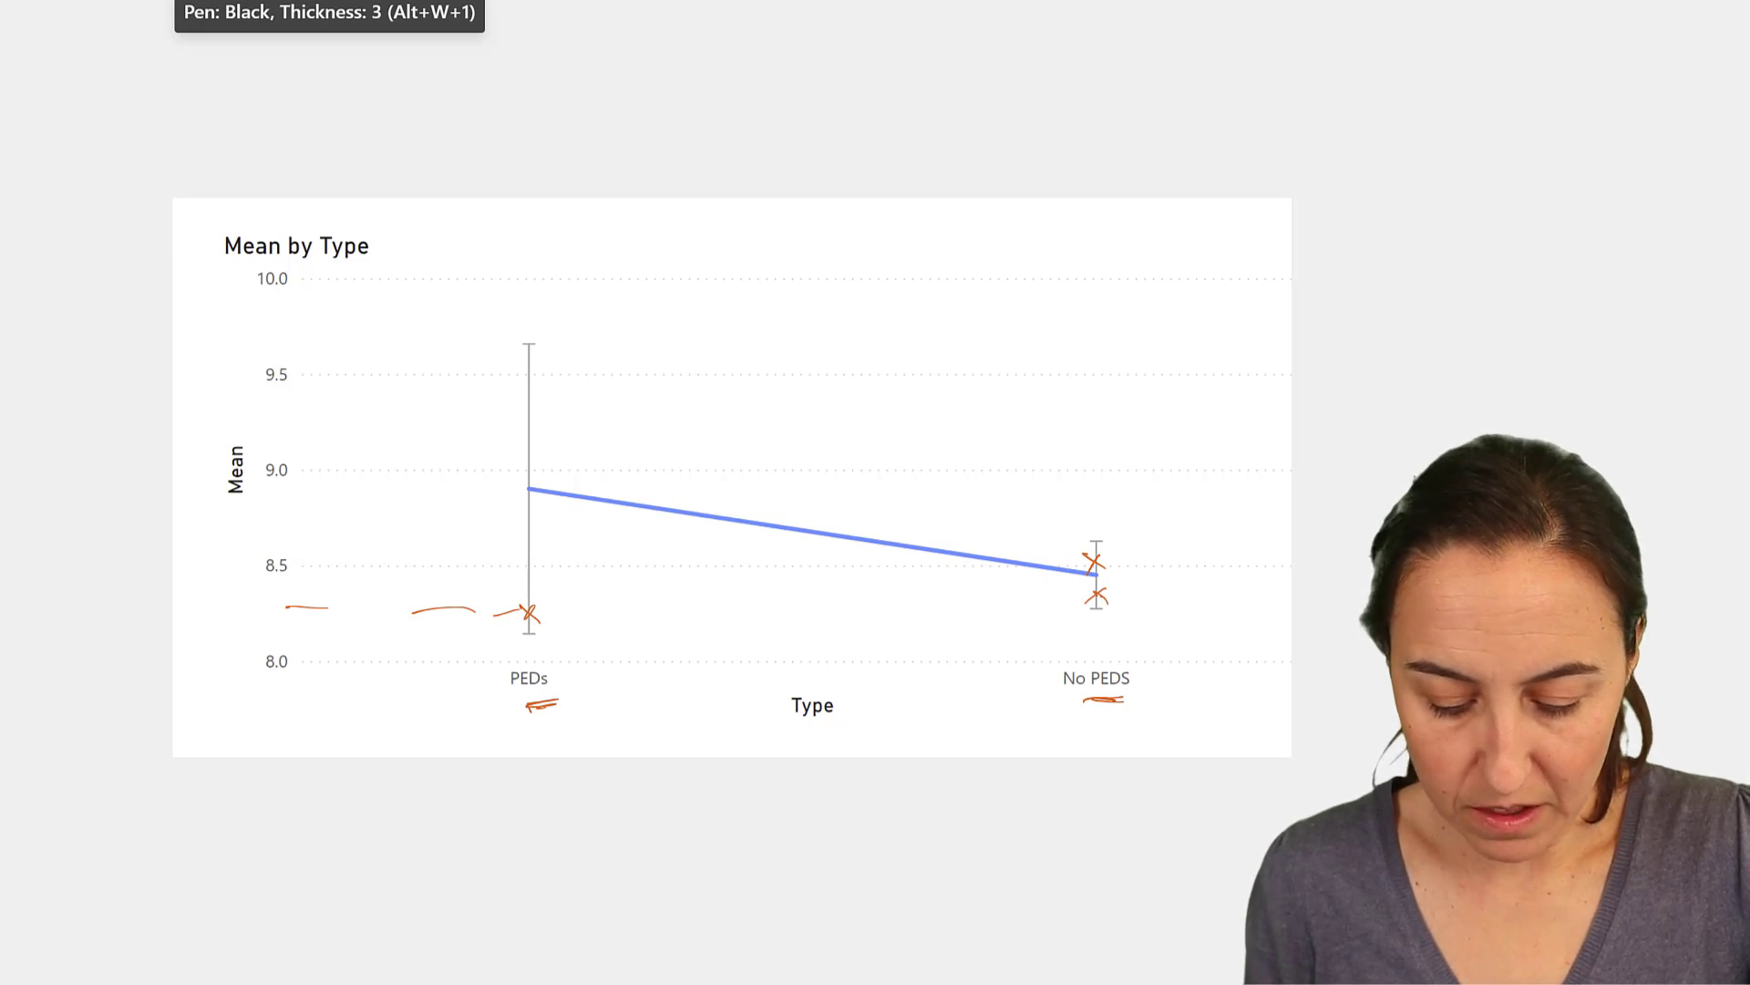
pyautogui.moveTo(516, 367); pyautogui.dragTo(545, 381)
pyautogui.moveTo(509, 394); pyautogui.dragTo(546, 365)
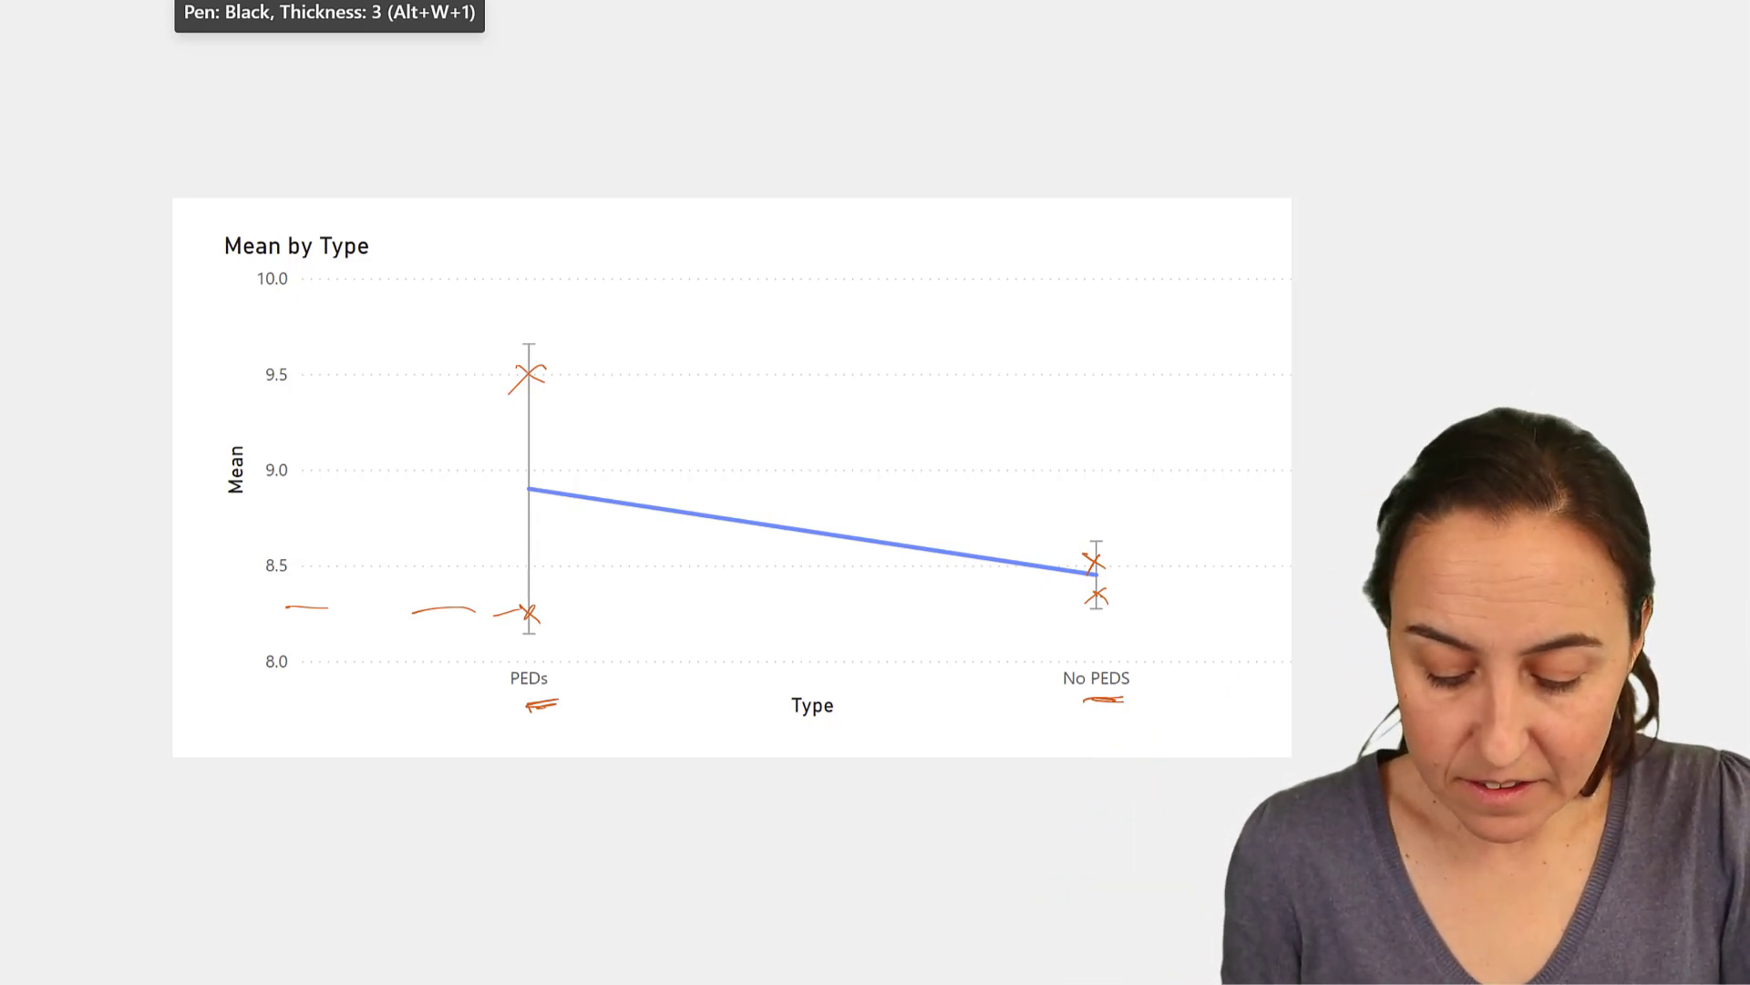
# Sketch comparison brackets beside the PEDs and No PEDS error bars with a long downward line.
pyautogui.moveTo(597, 268)
pyautogui.mouseDown()
pyautogui.moveTo(614, 275)
pyautogui.moveTo(597, 428)
pyautogui.mouseUp()
pyautogui.moveTo(579, 431); pyautogui.dragTo(613, 426)
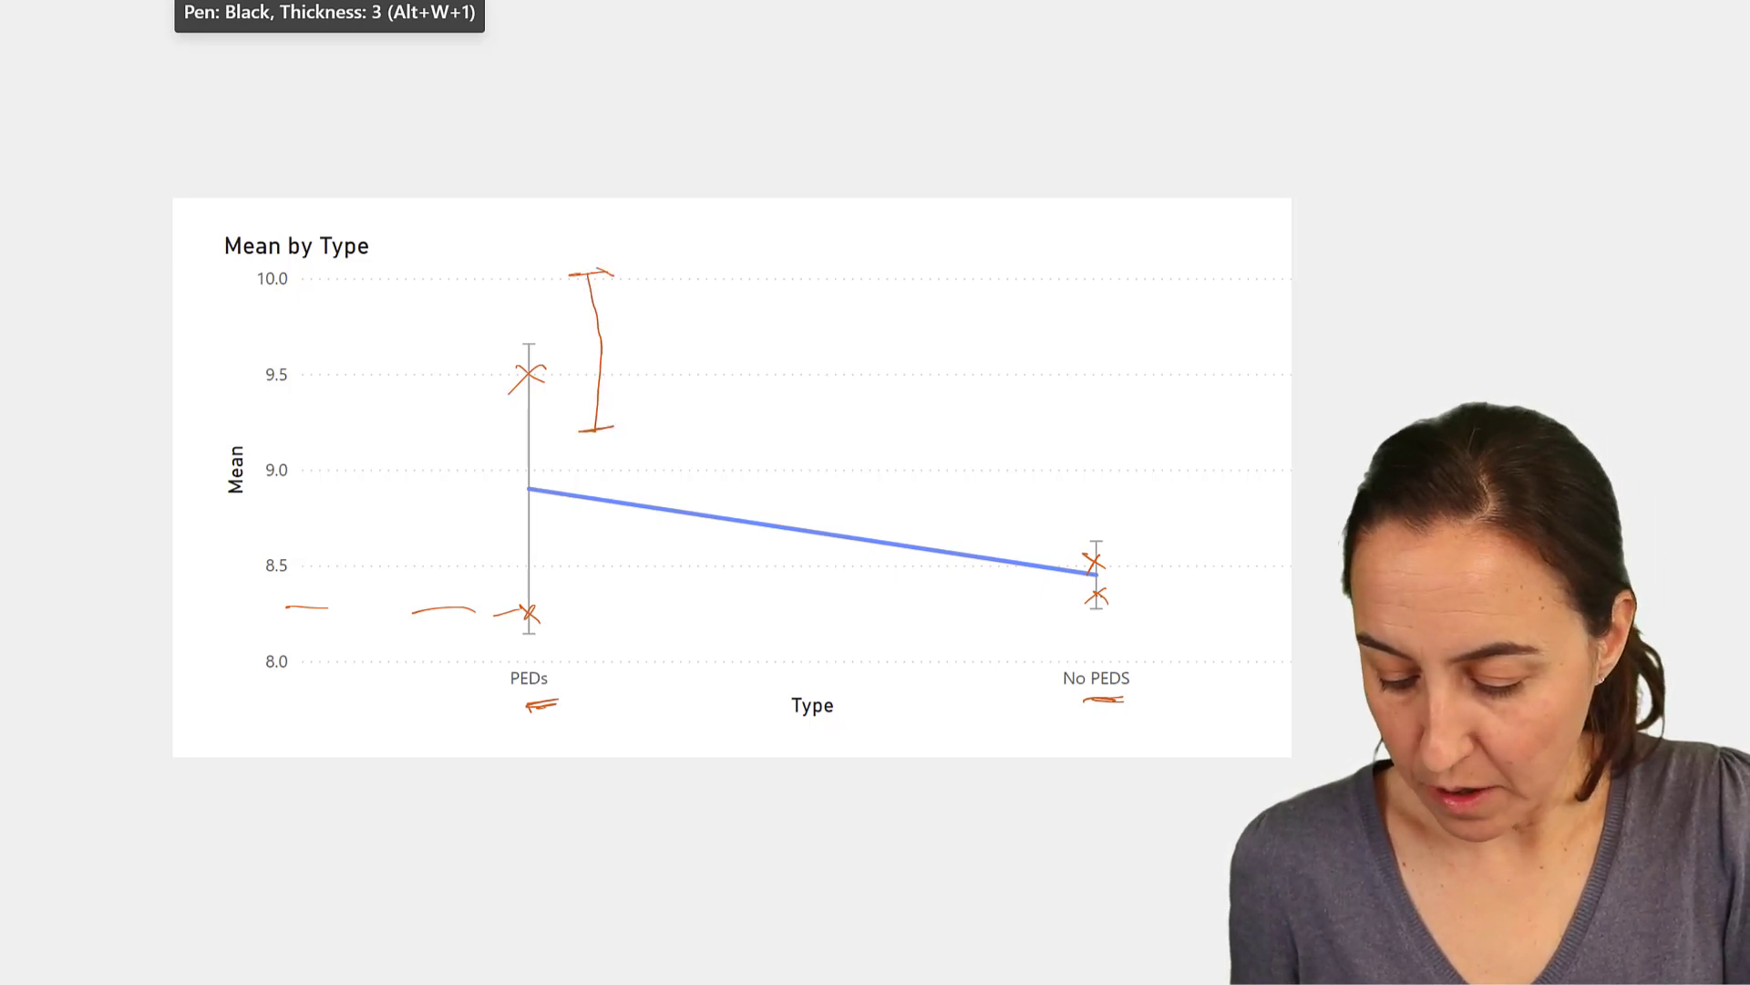
pyautogui.moveTo(1191, 516); pyautogui.dragTo(1218, 515)
pyautogui.moveTo(1206, 516); pyautogui.dragTo(1204, 549)
pyautogui.moveTo(1193, 550); pyautogui.dragTo(1213, 544)
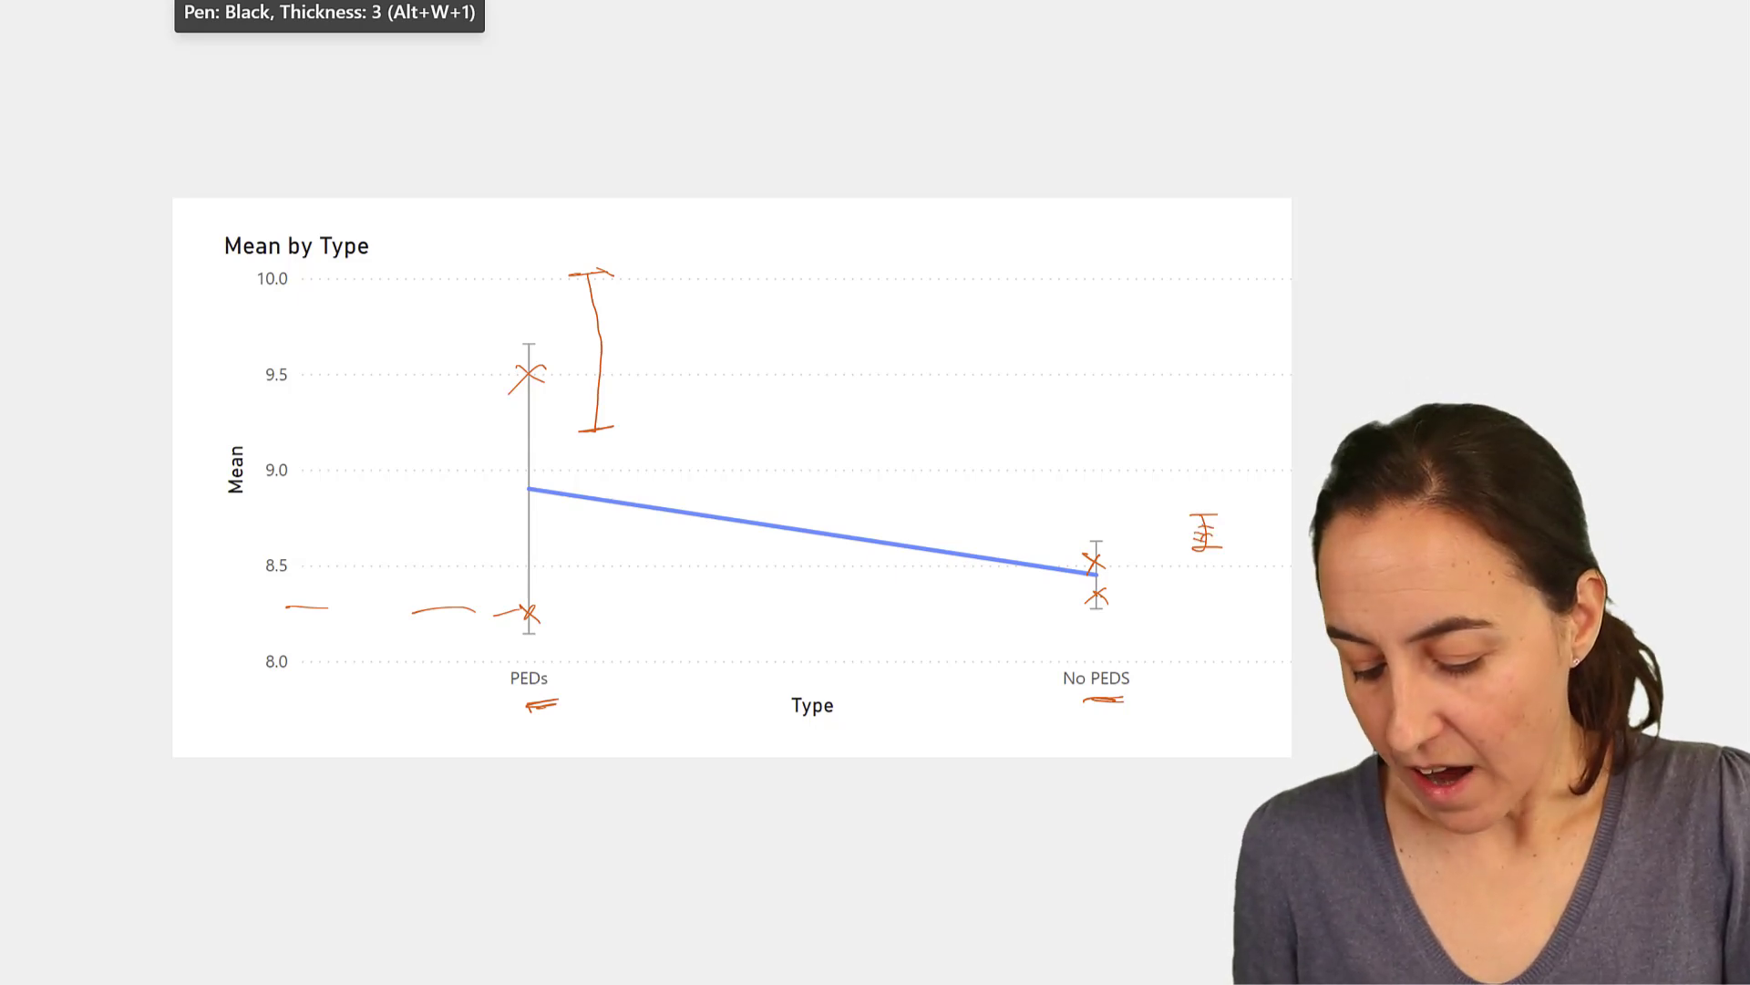
pyautogui.moveTo(1204, 570); pyautogui.dragTo(1221, 709)
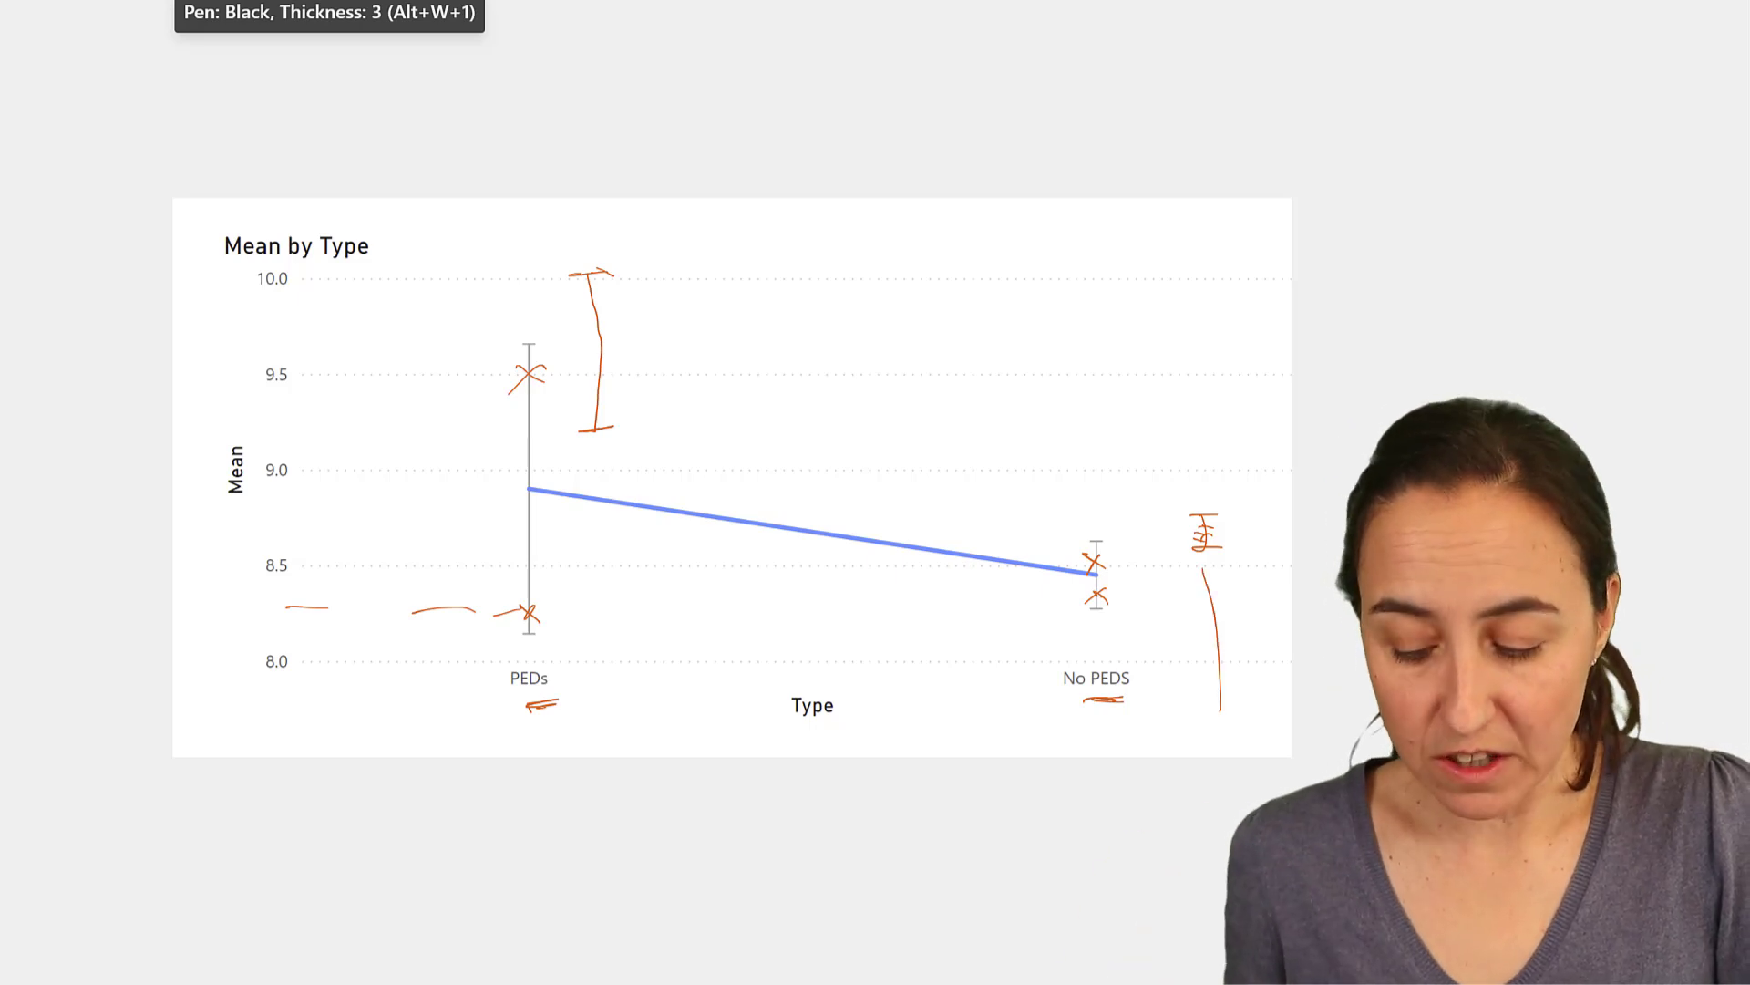
# Mark points along the PEDs bracket, extend it downward, and draw a horizontal line between brackets.
pyautogui.moveTo(589, 376); pyautogui.dragTo(608, 390)
pyautogui.moveTo(604, 375); pyautogui.dragTo(589, 390)
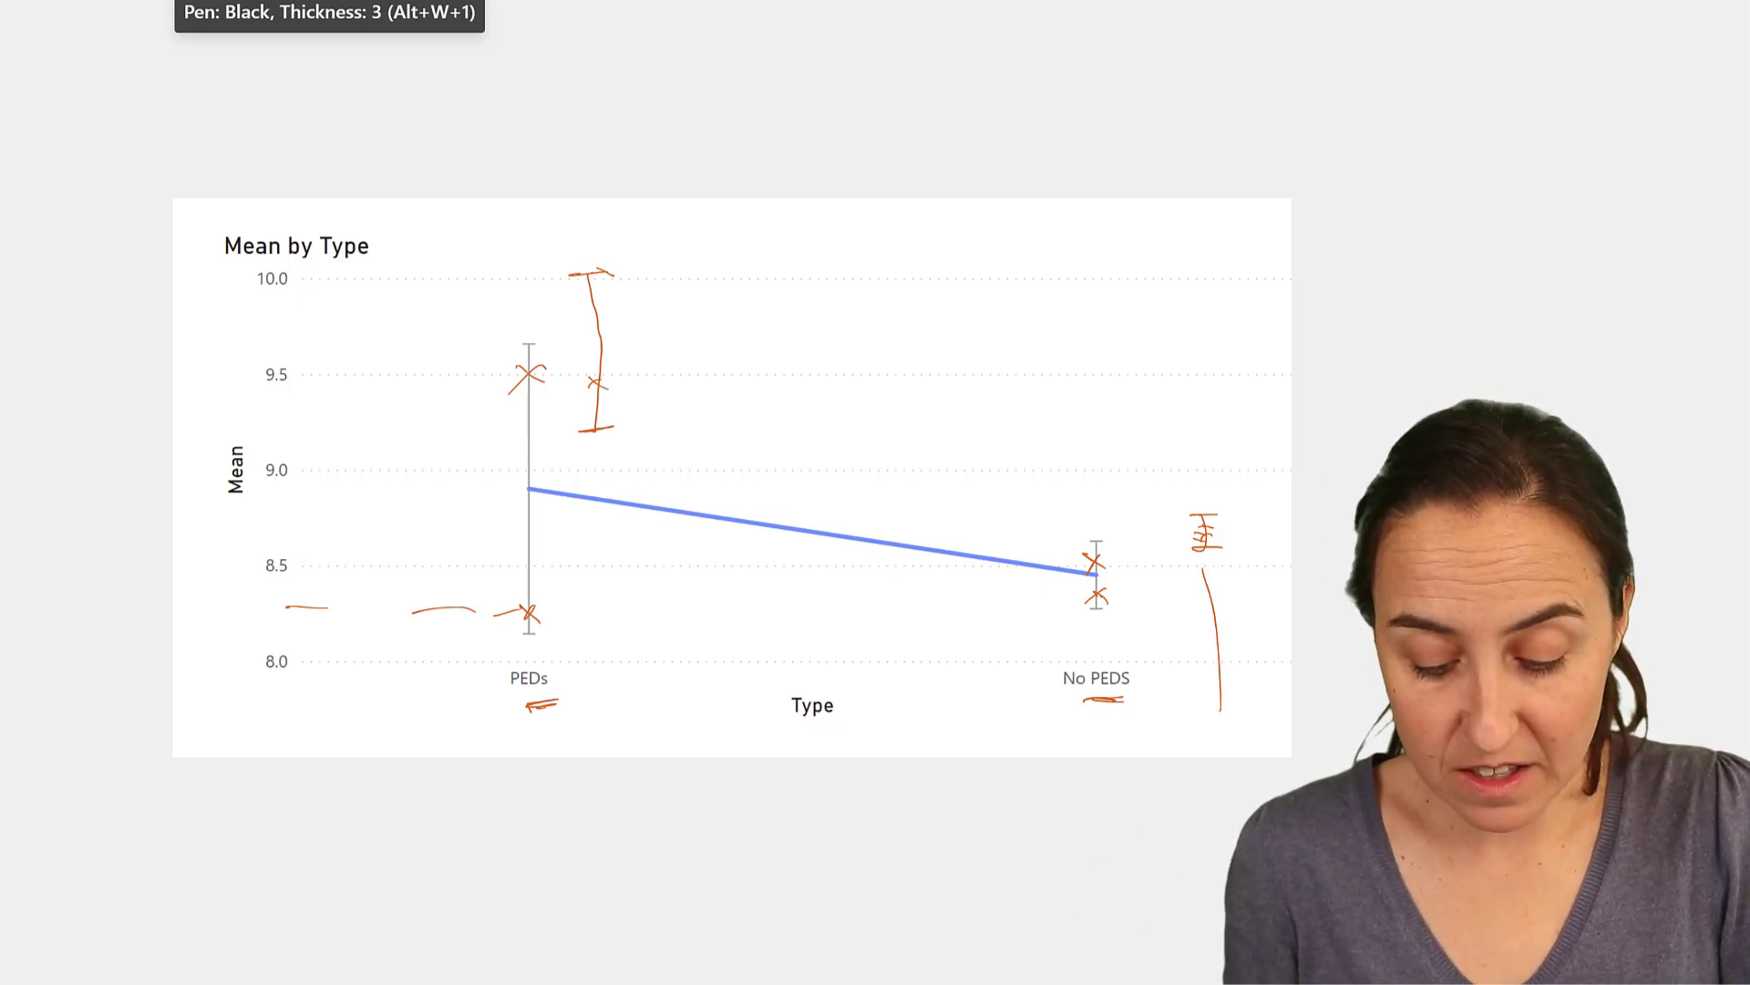
pyautogui.moveTo(591, 317); pyautogui.dragTo(597, 338)
pyautogui.moveTo(588, 361); pyautogui.dragTo(612, 362)
pyautogui.moveTo(595, 430); pyautogui.dragTo(616, 527)
pyautogui.moveTo(624, 617); pyautogui.dragTo(625, 624)
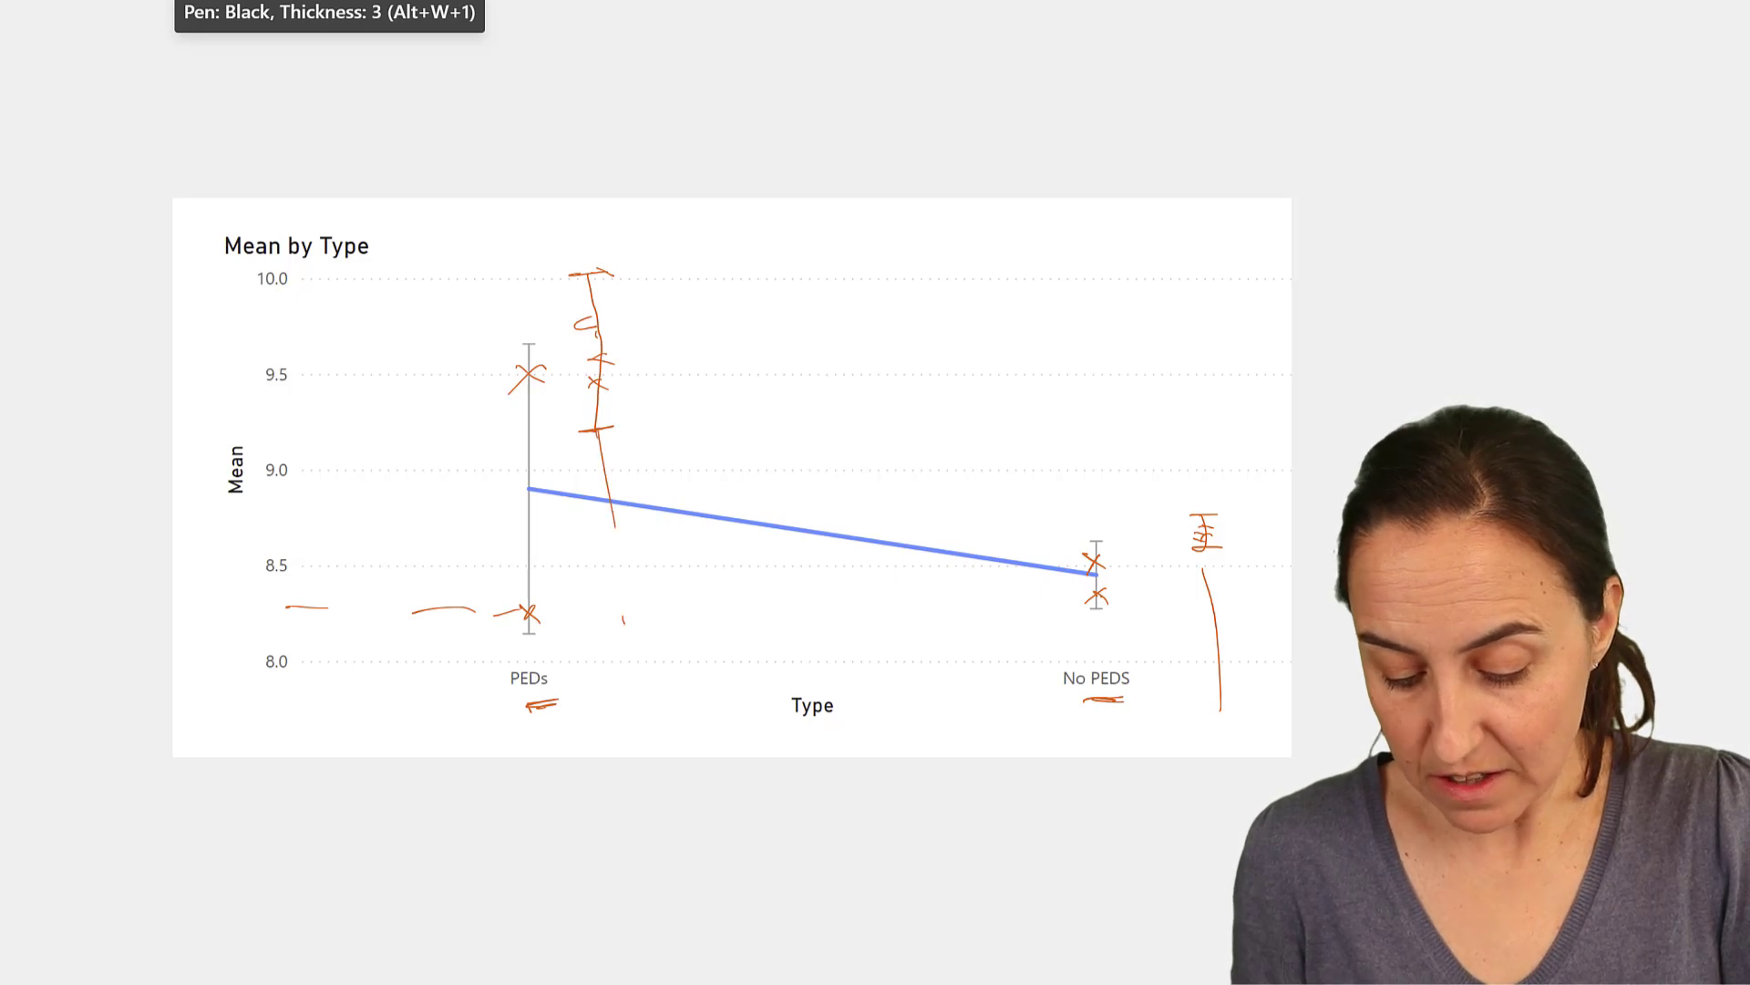
pyautogui.moveTo(633, 419); pyautogui.dragTo(1188, 420)
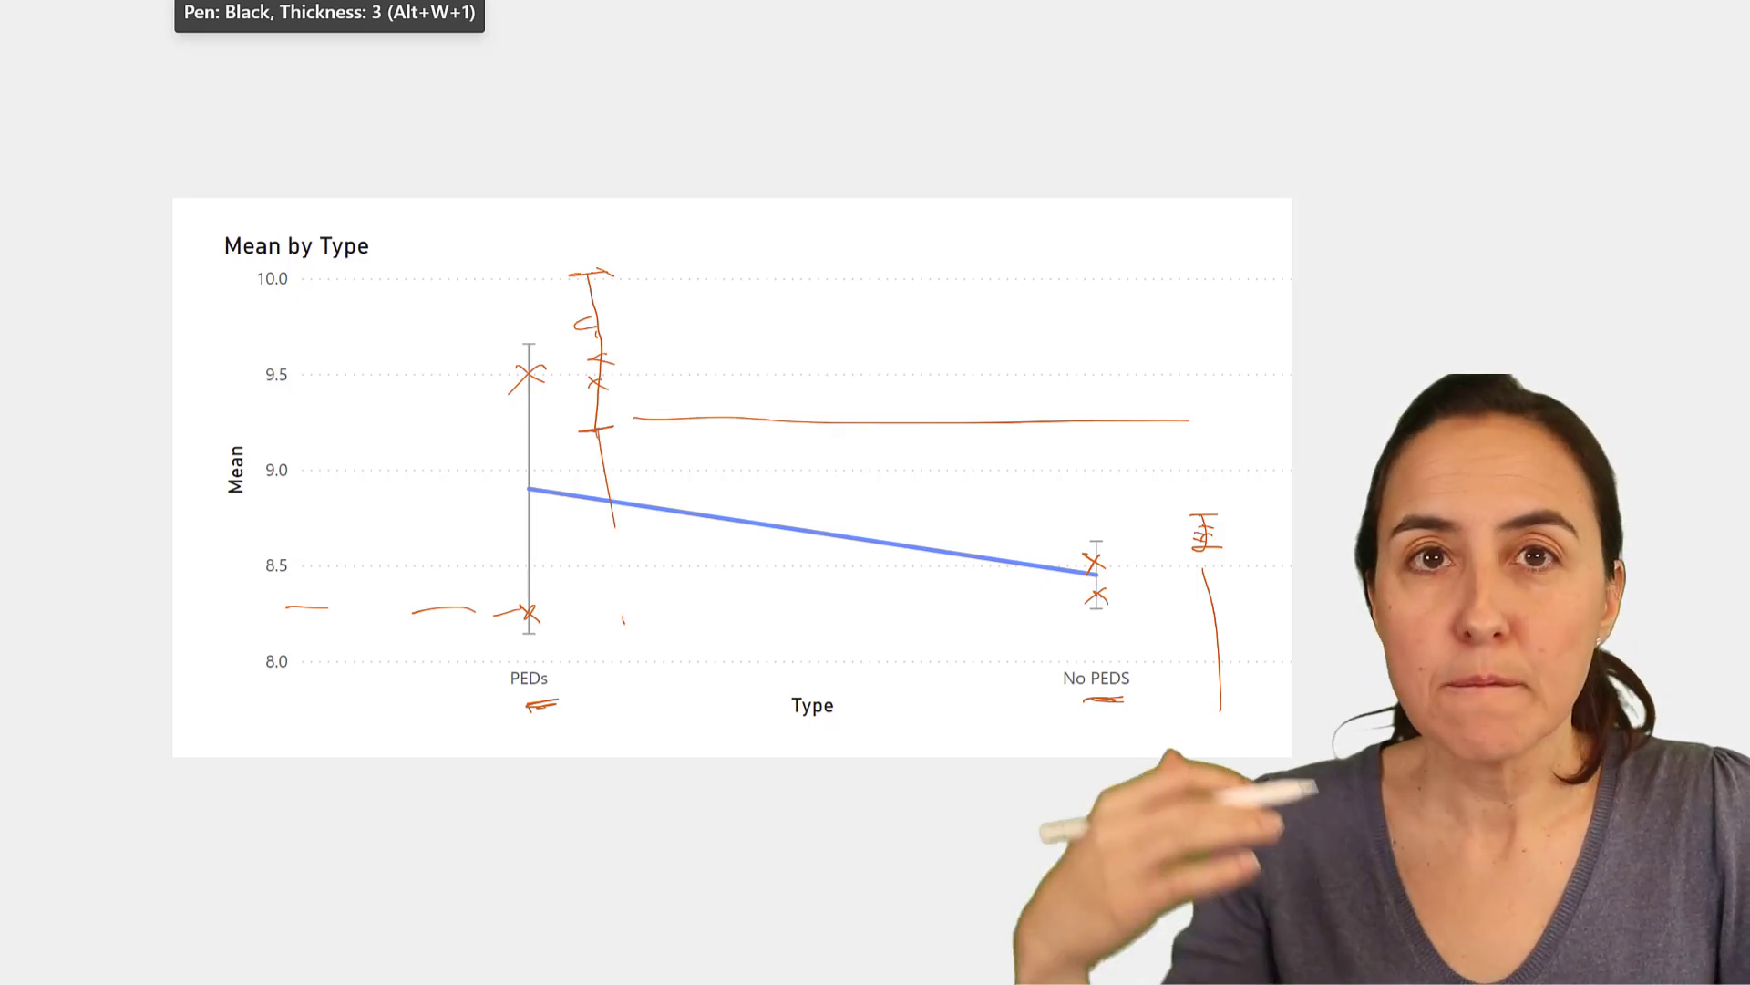